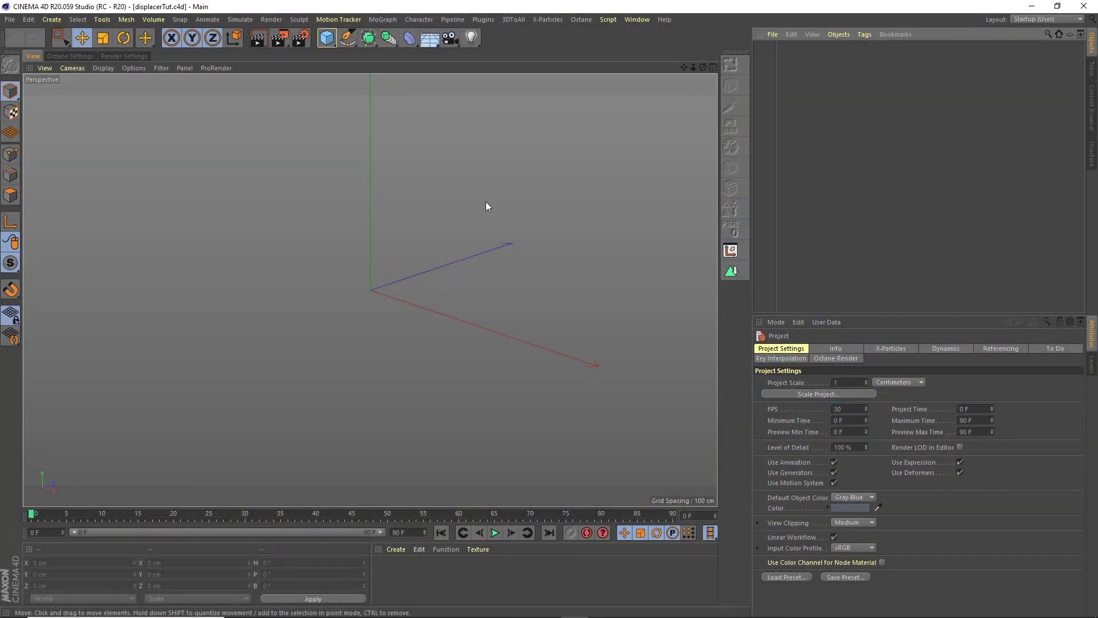
Step: Add a Torus primitive and display it with Gouraud Shading (Lines)
{"action": "left_click", "coordinate": [327, 38]}
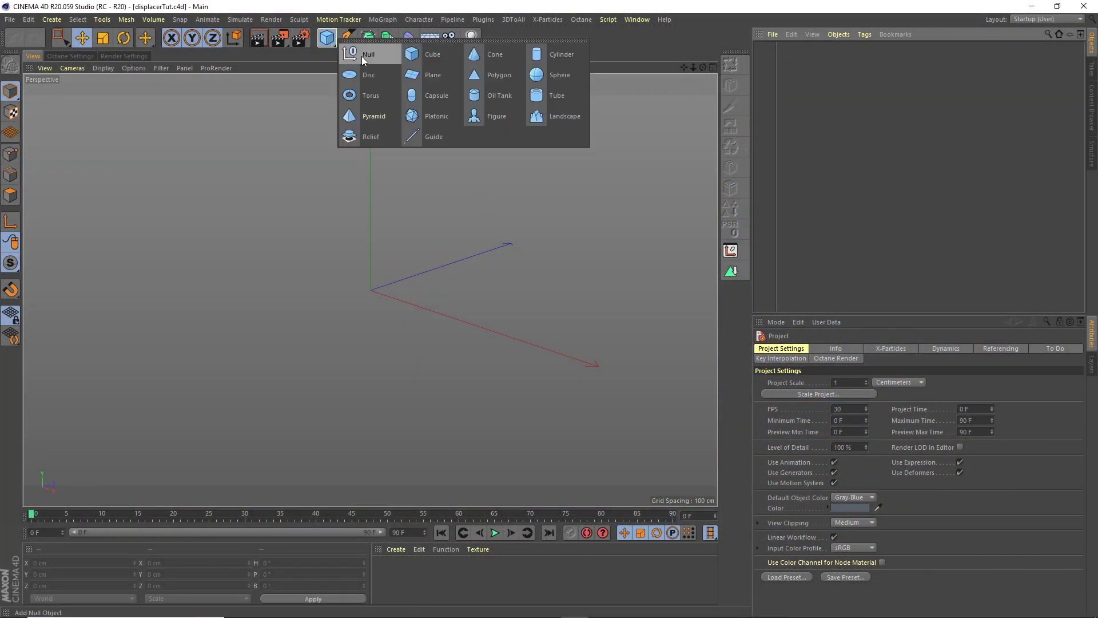
{"action": "left_click", "coordinate": [396, 90]}
{"action": "left_click_drag", "start_coordinate": [441, 282], "coordinate": [429, 256], "text": "alt"}
{"action": "left_click", "coordinate": [103, 68]}
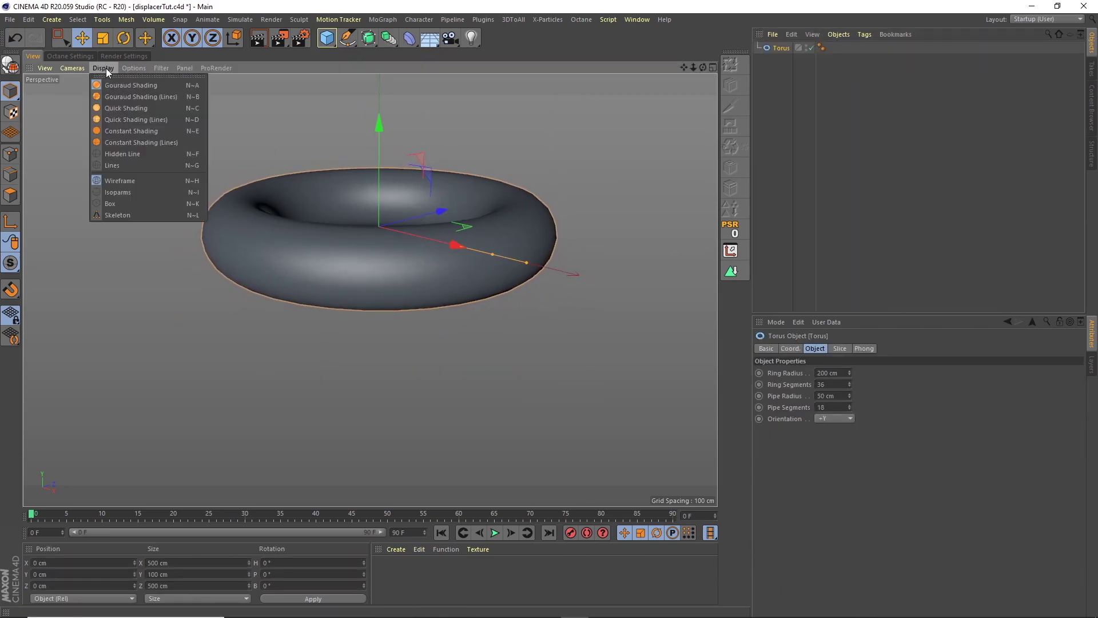
{"action": "left_click", "coordinate": [120, 97]}
{"action": "left_click_drag", "start_coordinate": [379, 194], "coordinate": [412, 205], "text": "alt"}
Step: Set the torus Ring Radius to 160 cm and Pipe Radius to 70 cm
{"action": "left_click", "coordinate": [828, 373]}
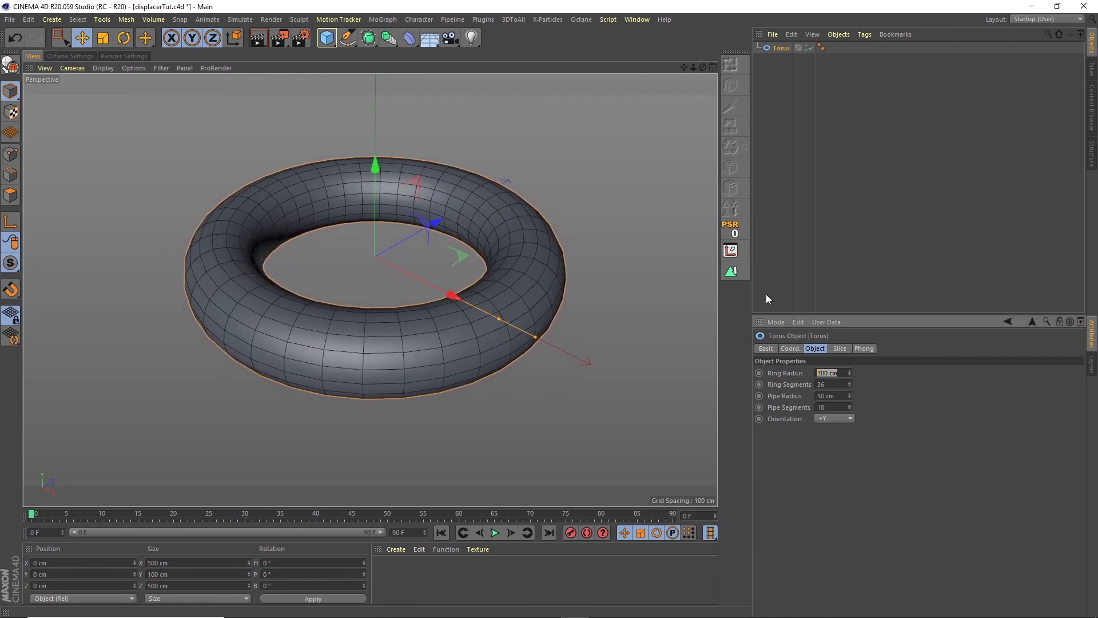
{"action": "type", "text": "160"}
{"action": "key", "text": "Tab"}
{"action": "key", "text": "Tab"}
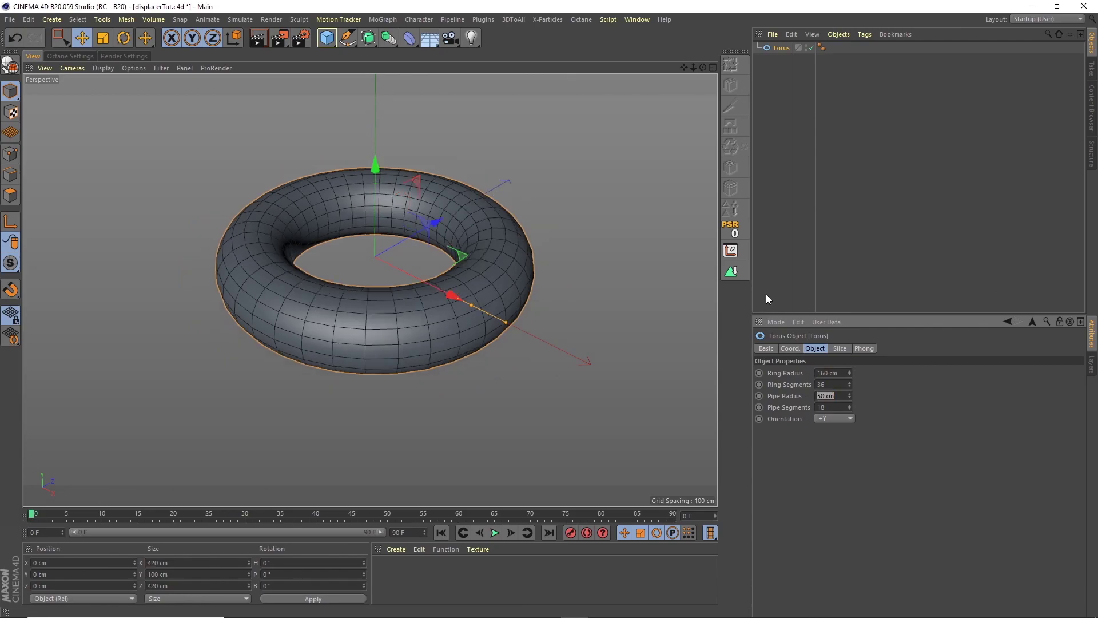
{"action": "type", "text": "70"}
{"action": "key", "text": "Return"}
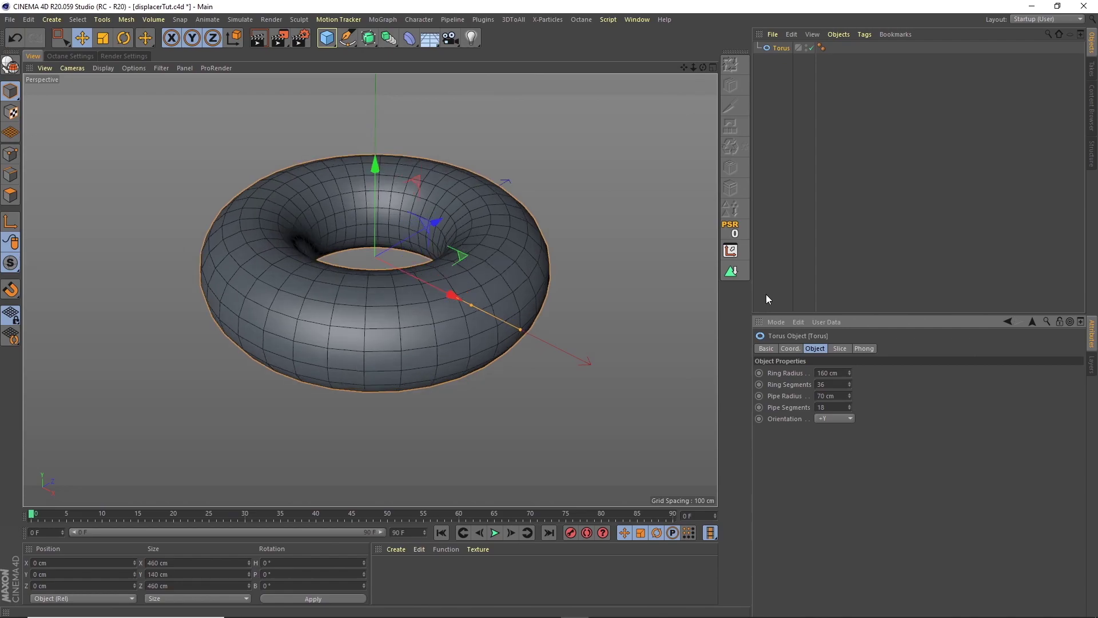
{"action": "middle_click_drag", "start_coordinate": [392, 230], "coordinate": [406, 228], "text": "alt"}
{"action": "left_click_drag", "start_coordinate": [400, 289], "coordinate": [403, 262]}
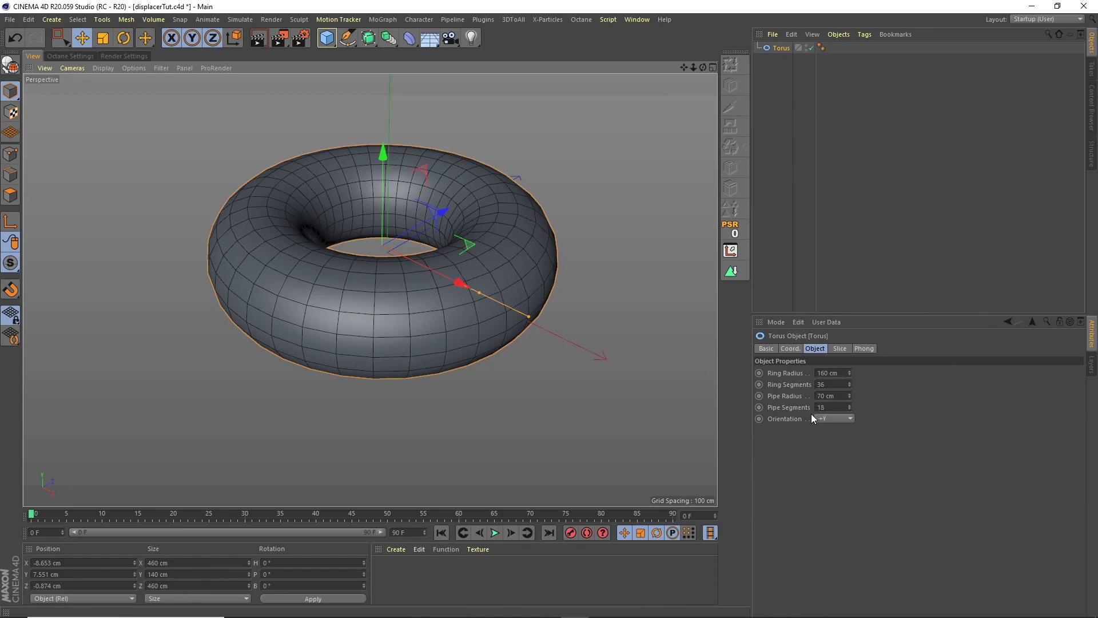
Step: Parent the torus under a Subdivision Surface and give it 80 ring and 20 pipe segments
{"action": "left_click", "coordinate": [368, 41]}
{"action": "left_click_drag", "start_coordinate": [772, 62], "coordinate": [794, 49]}
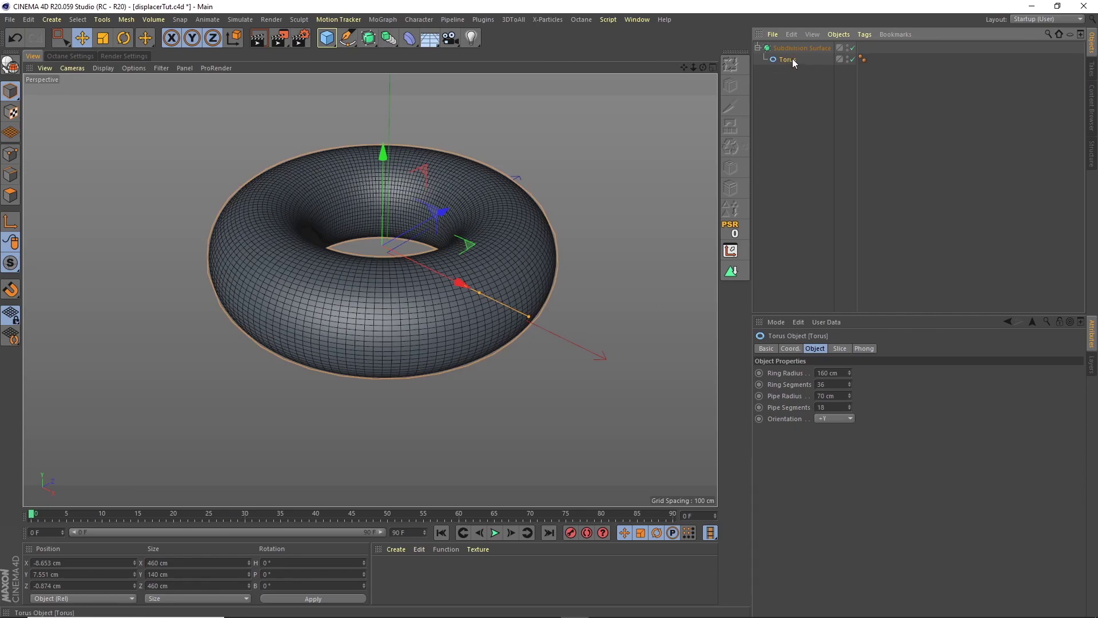
{"action": "double_click", "coordinate": [828, 385]}
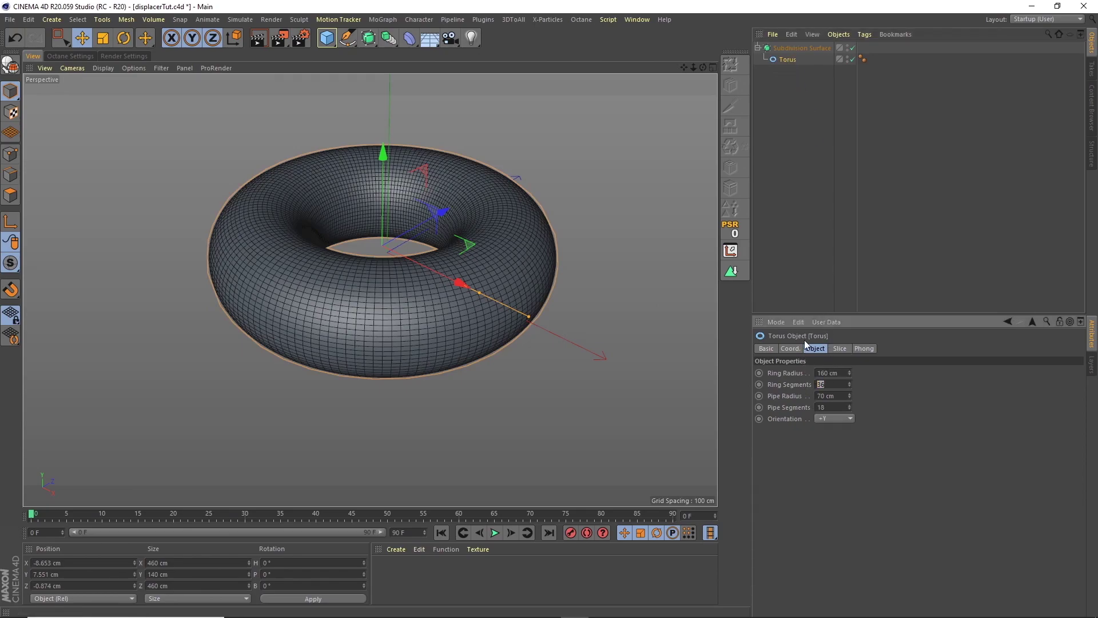
{"action": "type", "text": "80"}
{"action": "key", "text": "Tab"}
{"action": "key", "text": "Tab"}
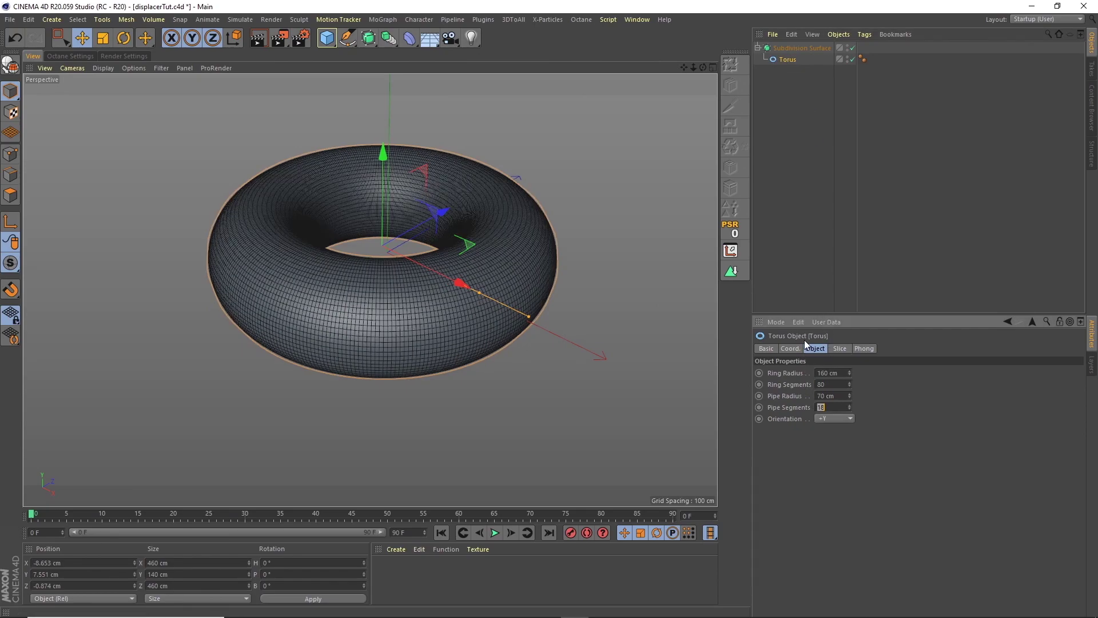
{"action": "type", "text": "20"}
{"action": "key", "text": "Return"}
{"action": "left_click", "coordinate": [853, 48]}
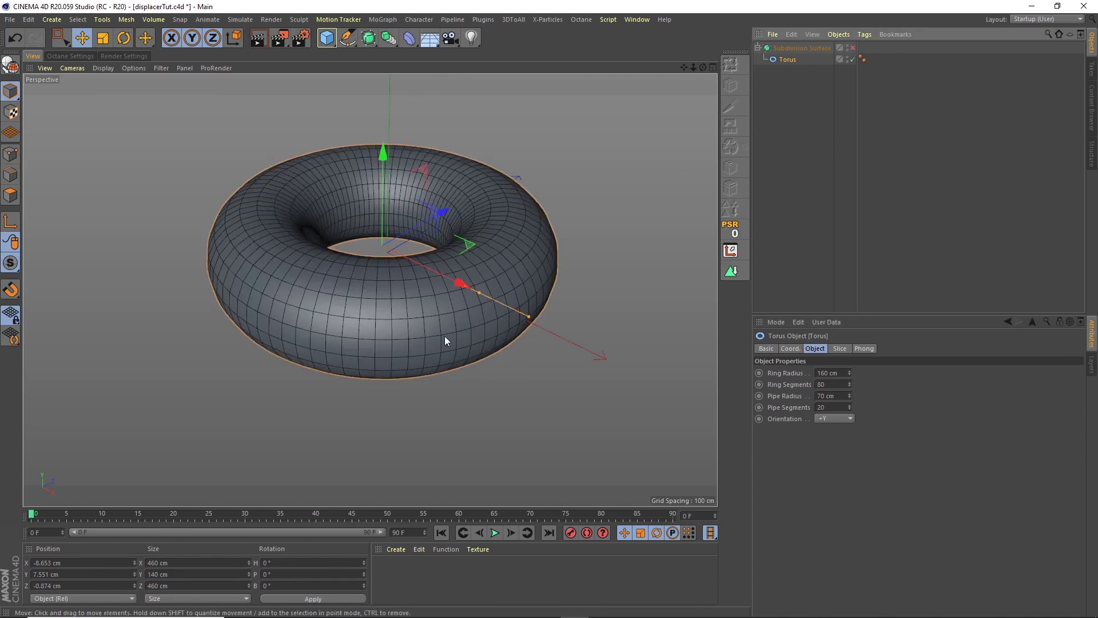
{"action": "left_click", "coordinate": [853, 48]}
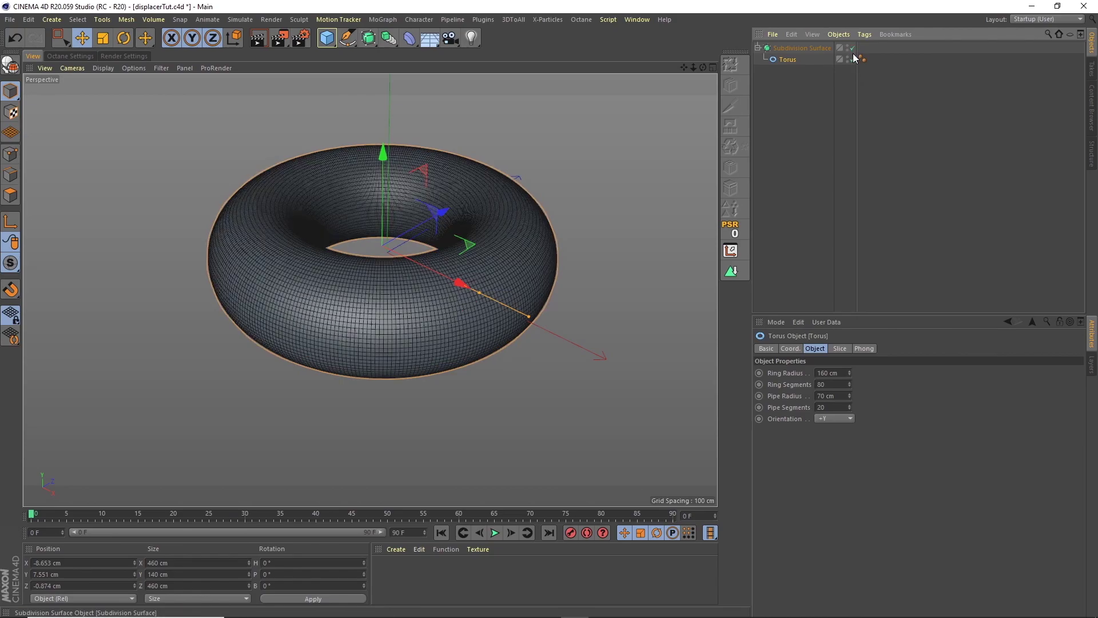
Step: Group the subdivision and torus under a null named Displacer
{"action": "left_click", "coordinate": [801, 48]}
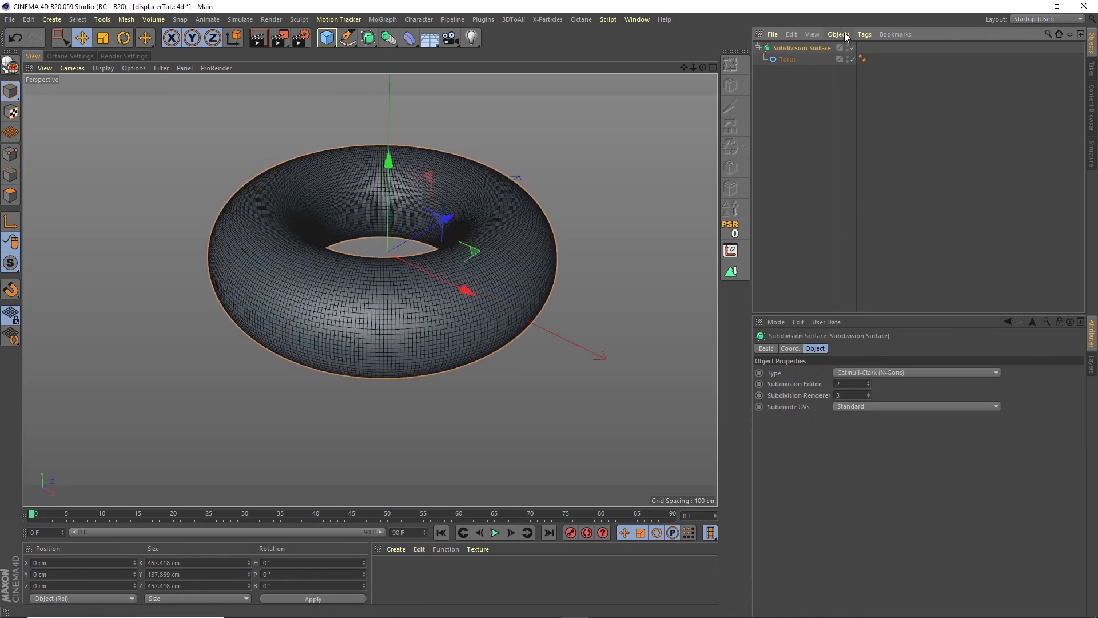
{"action": "left_click", "coordinate": [840, 34]}
{"action": "left_click", "coordinate": [860, 177]}
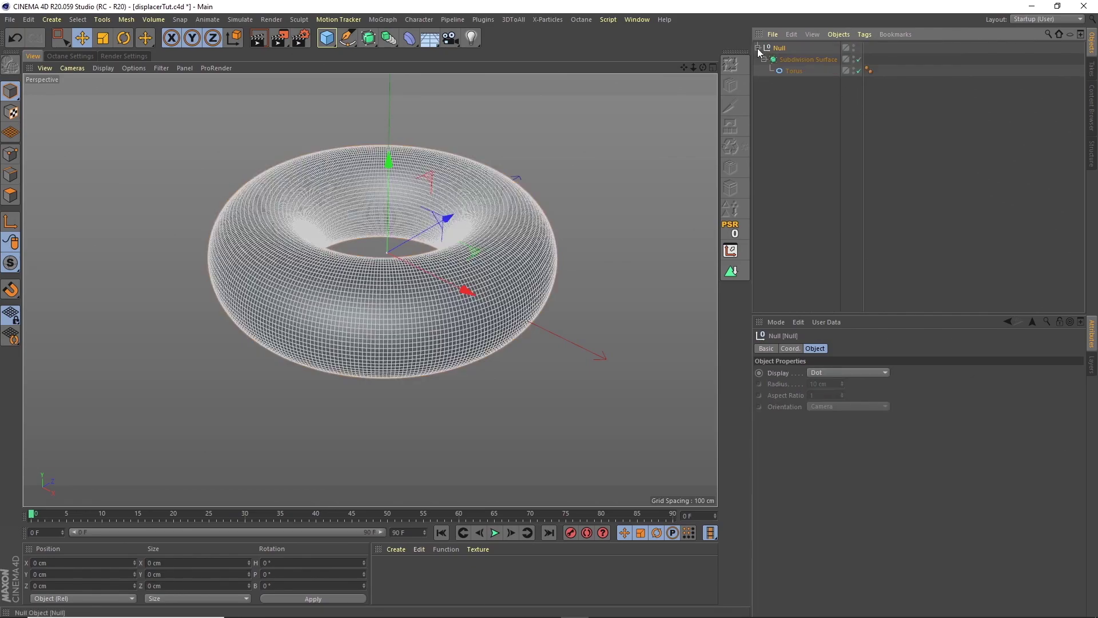
{"action": "double_click", "coordinate": [782, 48]}
{"action": "type", "text": "displacer"}
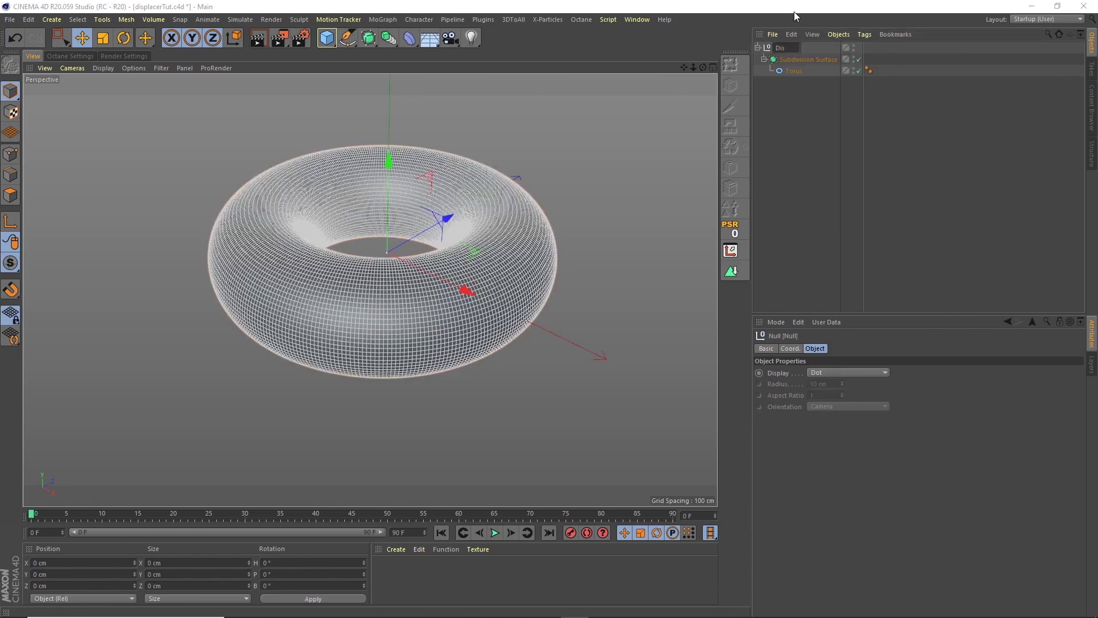
{"action": "key", "text": "Return"}
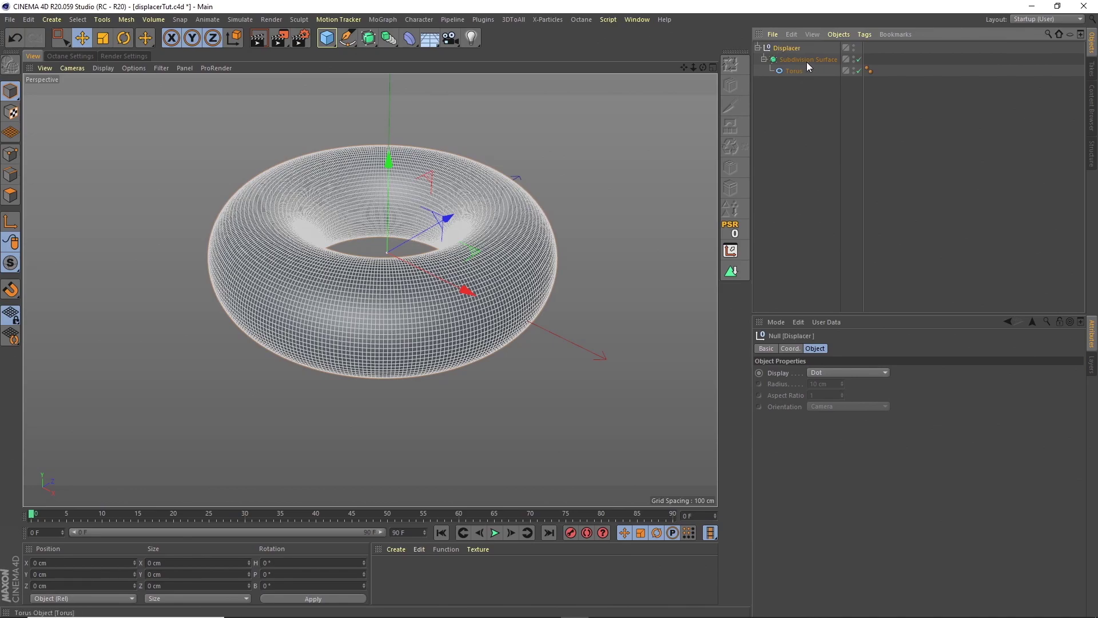
Step: Rename the subdivision to SubD and the null to Displacer Torus
{"action": "double_click", "coordinate": [807, 59]}
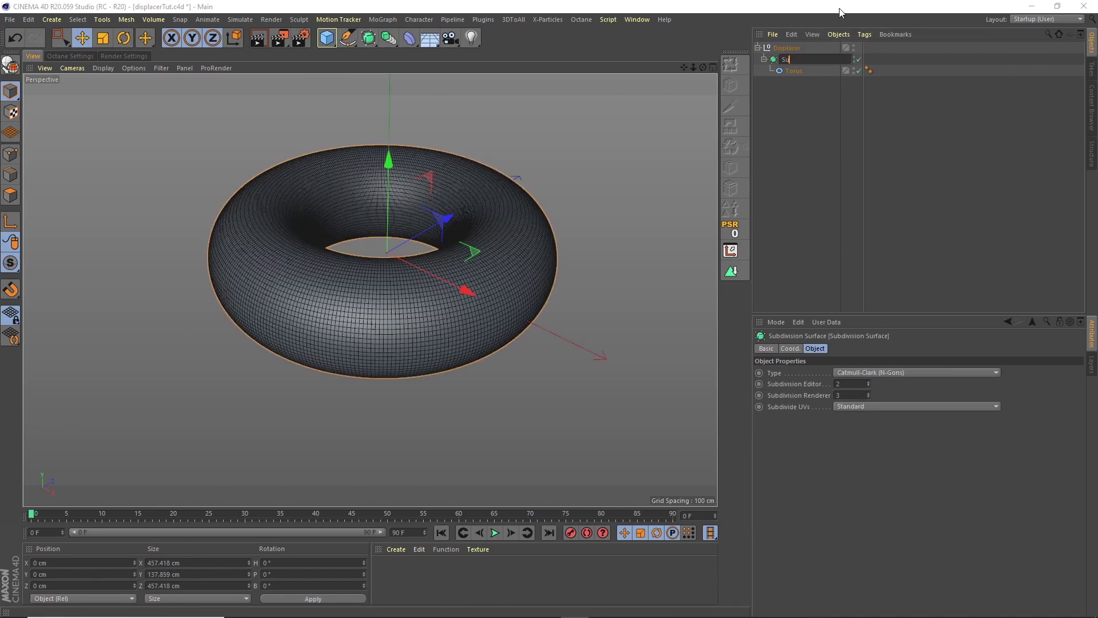
{"action": "key", "text": "Return"}
{"action": "left_click", "coordinate": [791, 47]}
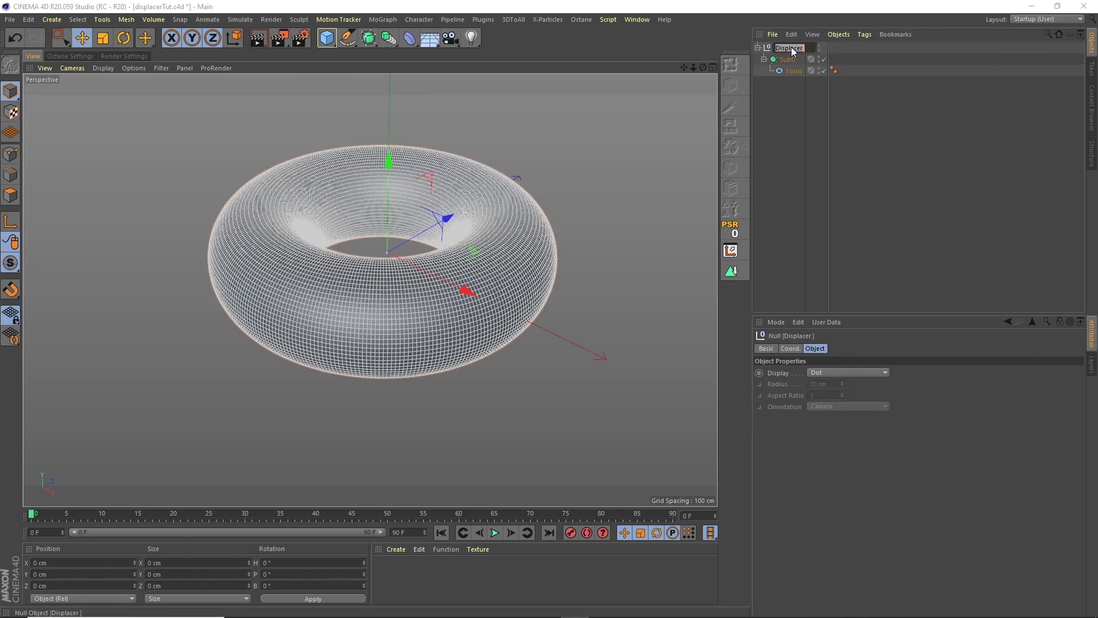
{"action": "type", "text": "Torus"}
{"action": "key", "text": "Return"}
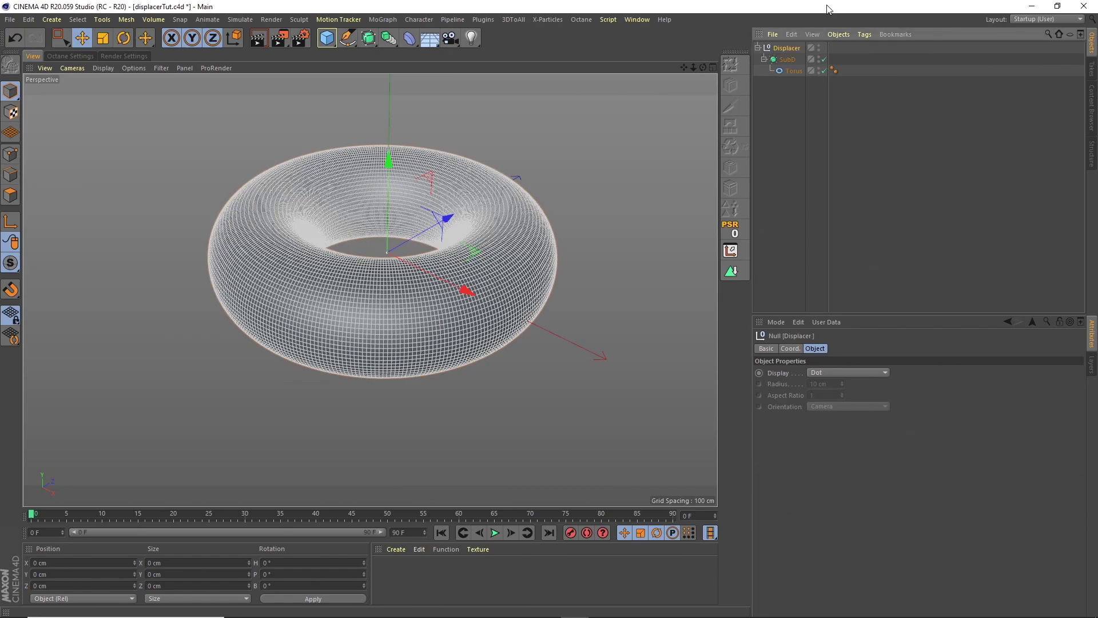
{"action": "left_click", "coordinate": [763, 59]}
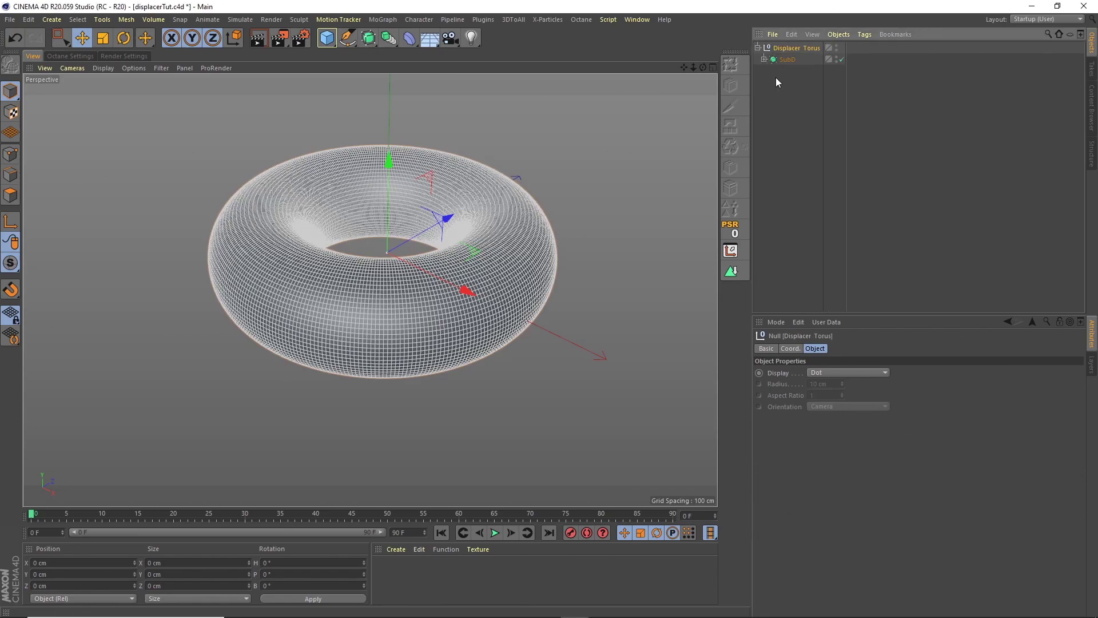
Step: Place a Displacer deformer inside the Displacer Torus group and load a Noise shader into it
{"action": "left_click", "coordinate": [777, 78]}
{"action": "left_click_drag", "start_coordinate": [414, 39], "coordinate": [454, 140]}
{"action": "left_click_drag", "start_coordinate": [787, 47], "coordinate": [790, 72]}
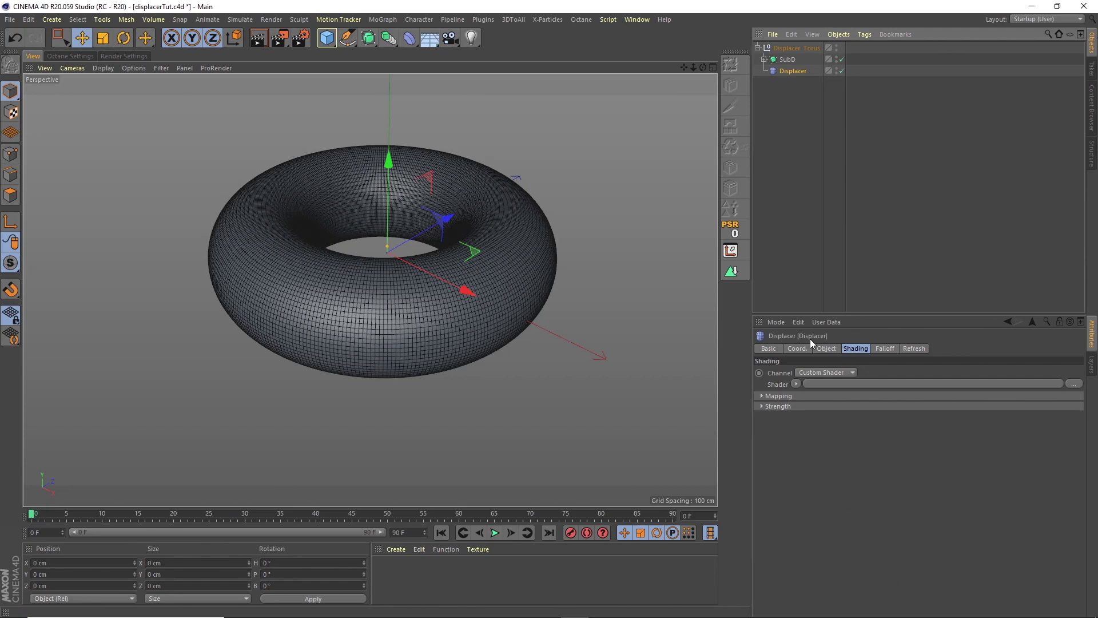
{"action": "left_click", "coordinate": [797, 384]}
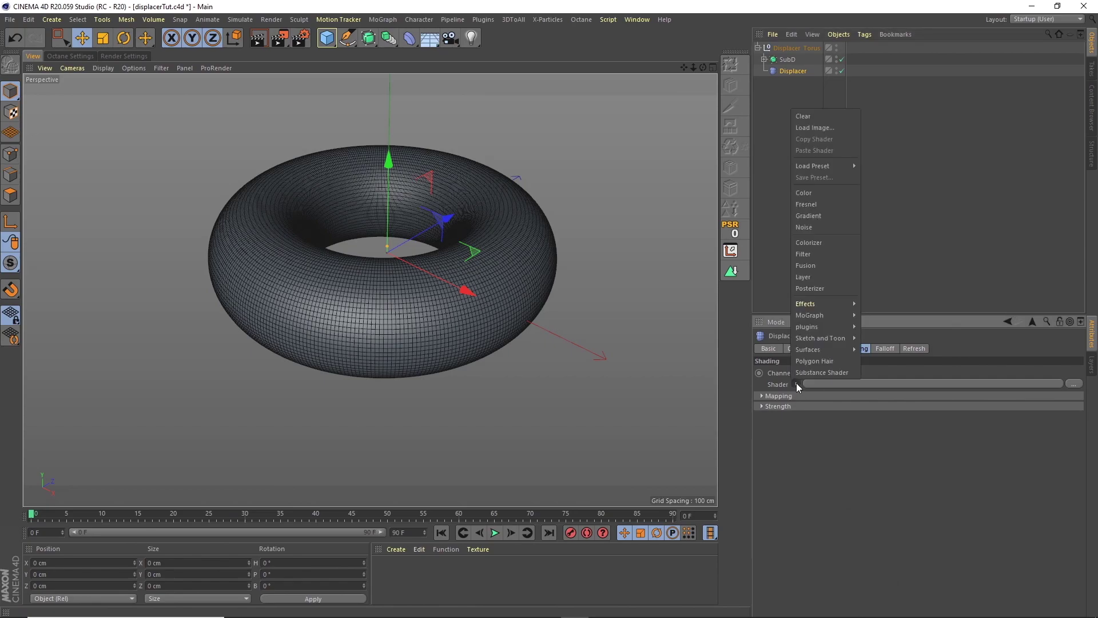
{"action": "left_click", "coordinate": [807, 227]}
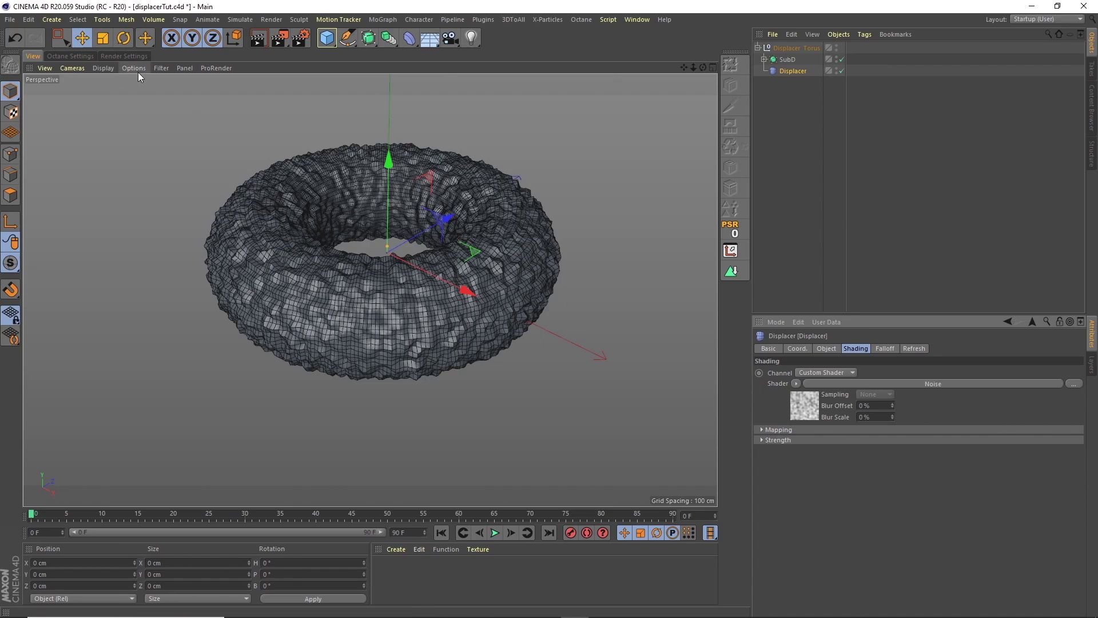
Step: Switch the viewport to plain Gouraud Shading and set the noise type to Voronoi 1
{"action": "left_click", "coordinate": [109, 70]}
{"action": "left_click", "coordinate": [119, 98]}
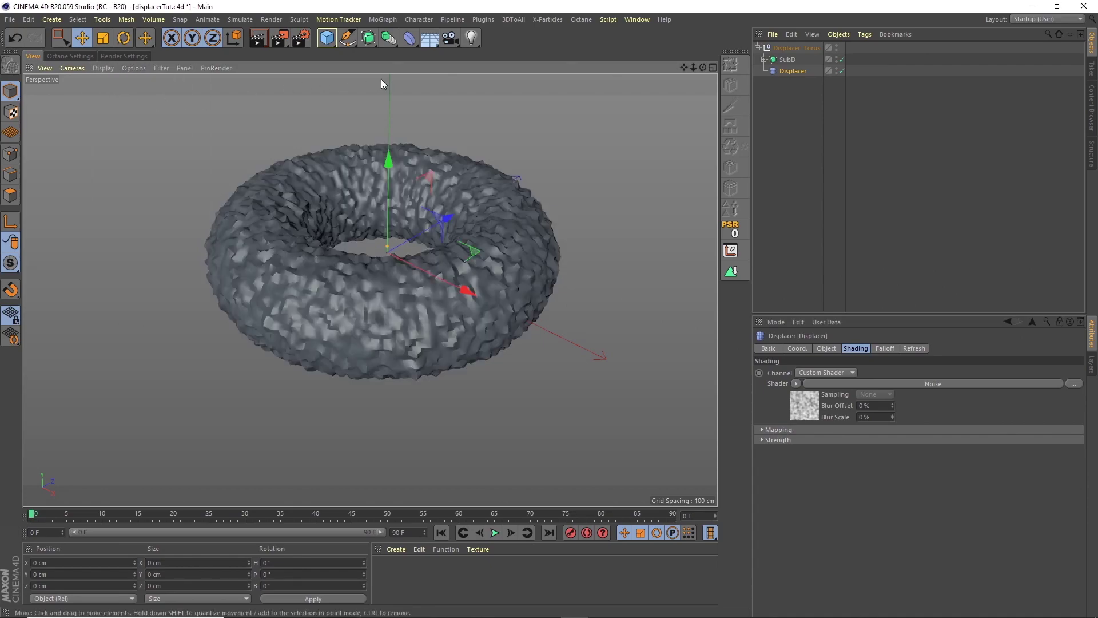
{"action": "left_click", "coordinate": [852, 383]}
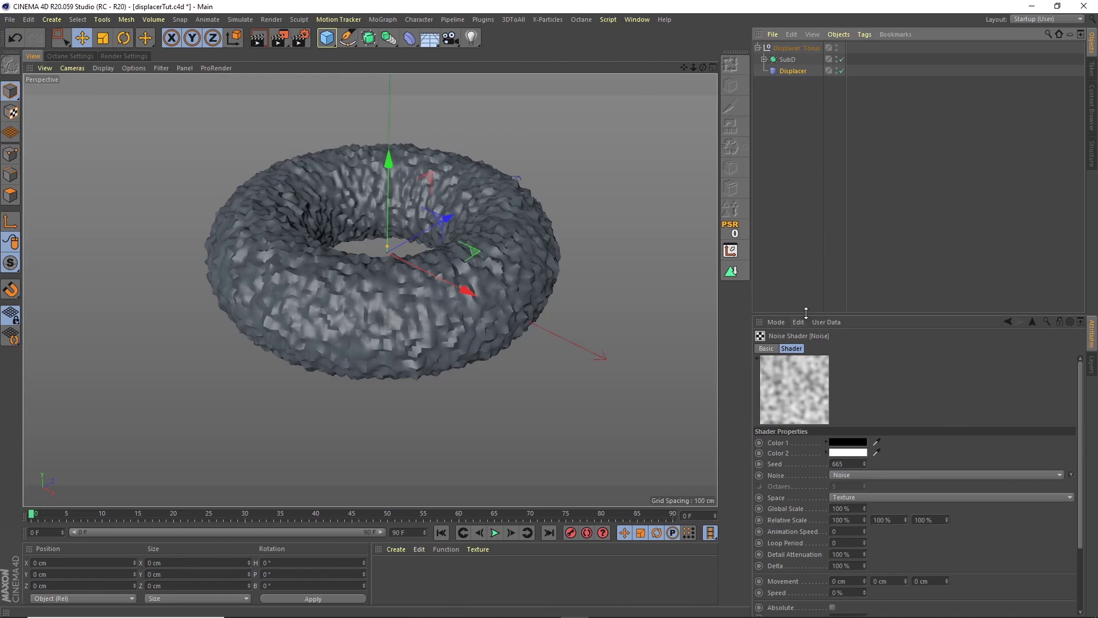
{"action": "left_click_drag", "start_coordinate": [805, 316], "coordinate": [800, 196]}
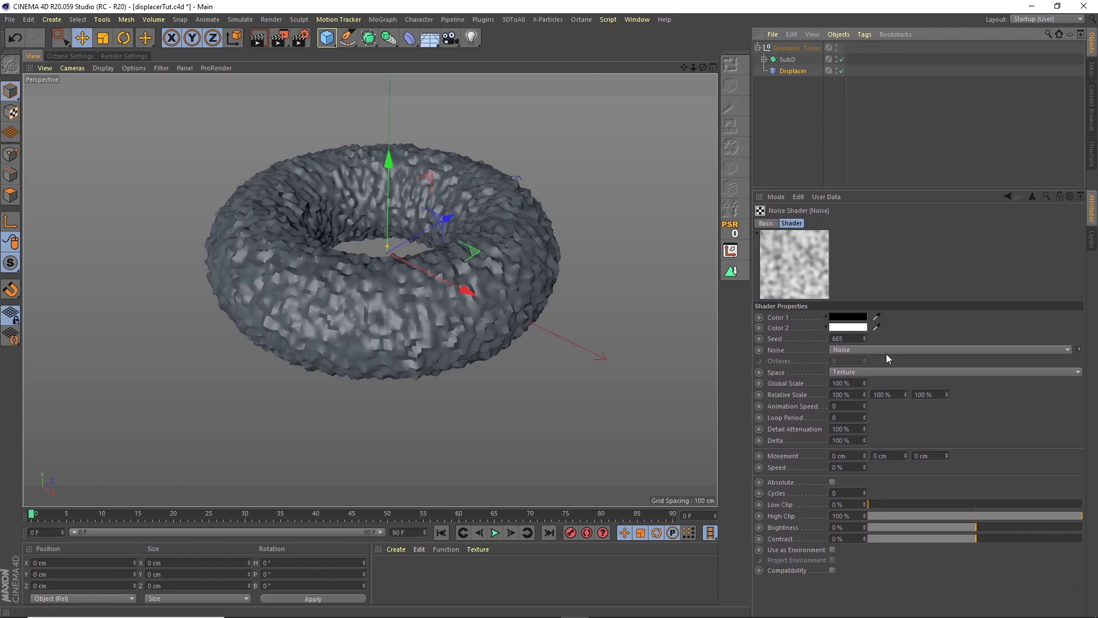
{"action": "left_click", "coordinate": [850, 352]}
{"action": "left_click", "coordinate": [848, 437]}
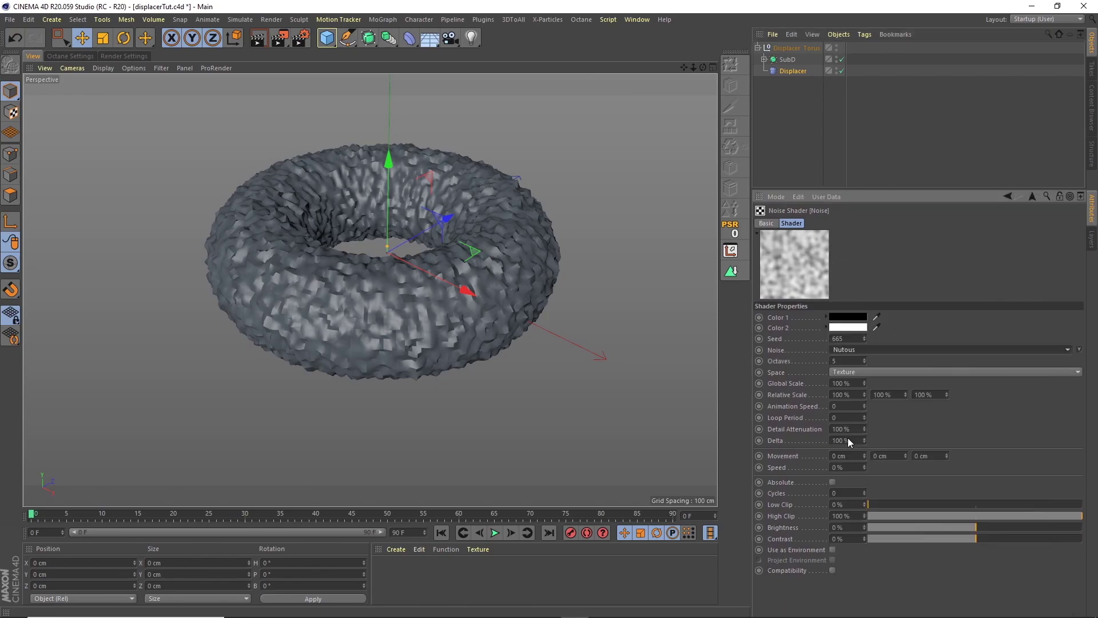
{"action": "left_click", "coordinate": [849, 352]}
{"action": "left_click", "coordinate": [846, 436]}
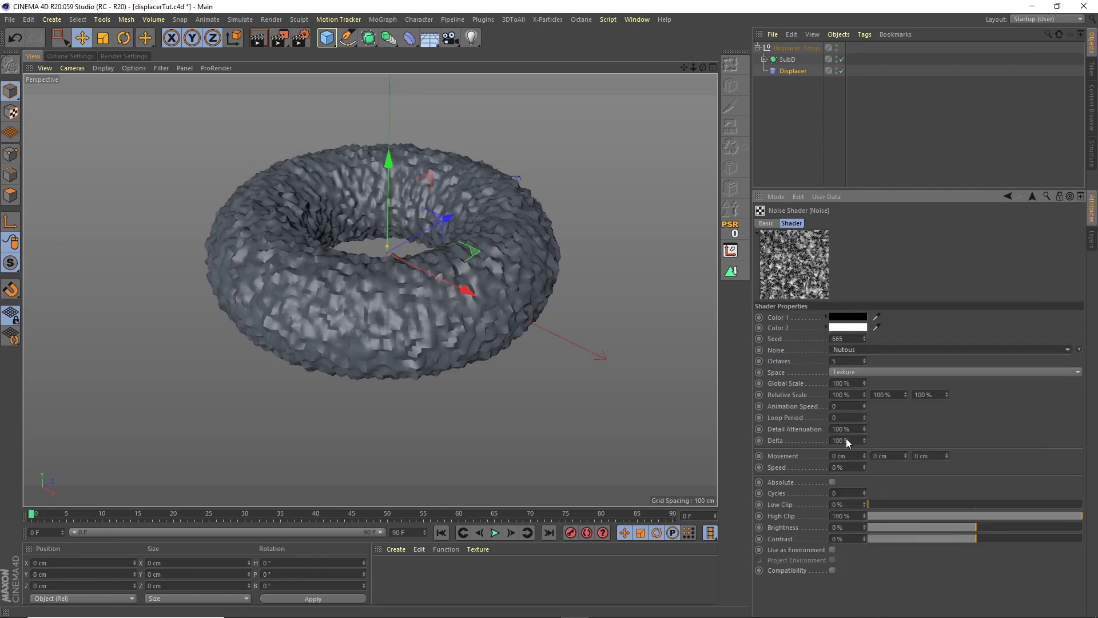
{"action": "left_click", "coordinate": [856, 350]}
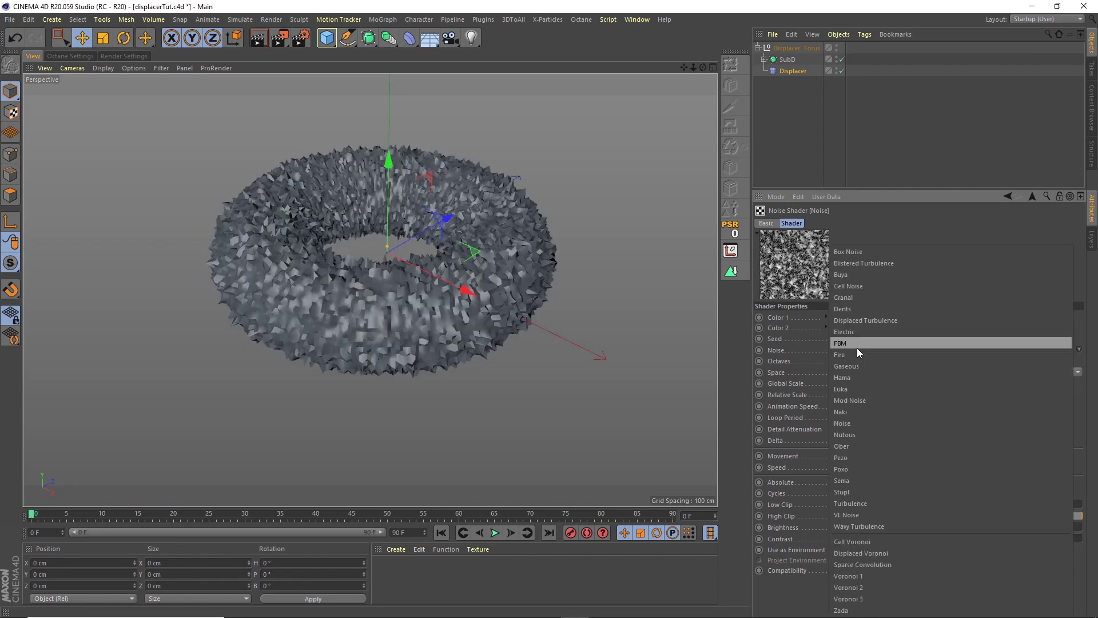
{"action": "left_click", "coordinate": [857, 575]}
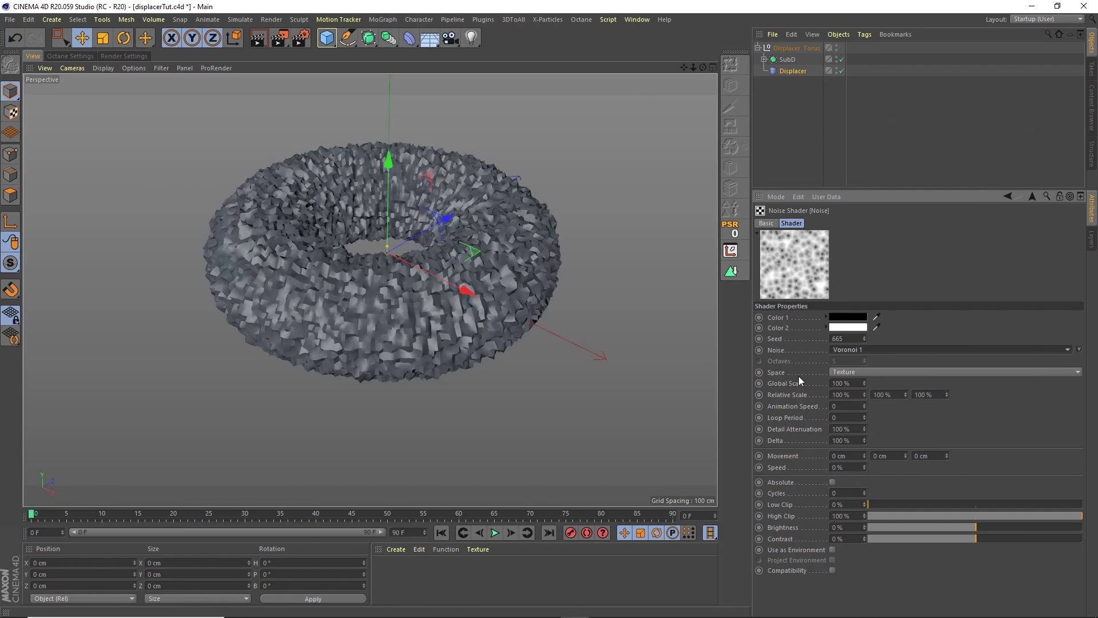
Step: Set the noise Global Scale to 500% and Contrast to 100%
{"action": "left_click", "coordinate": [856, 384]}
{"action": "type", "text": "500"}
{"action": "key", "text": "Return"}
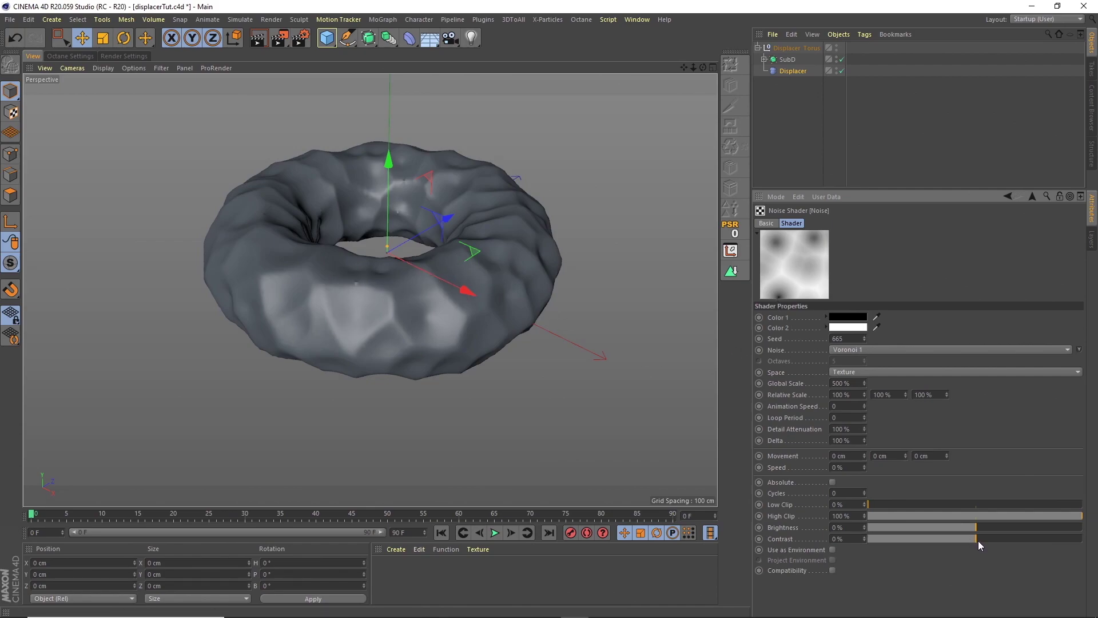
{"action": "left_click_drag", "start_coordinate": [977, 537], "coordinate": [1090, 512]}
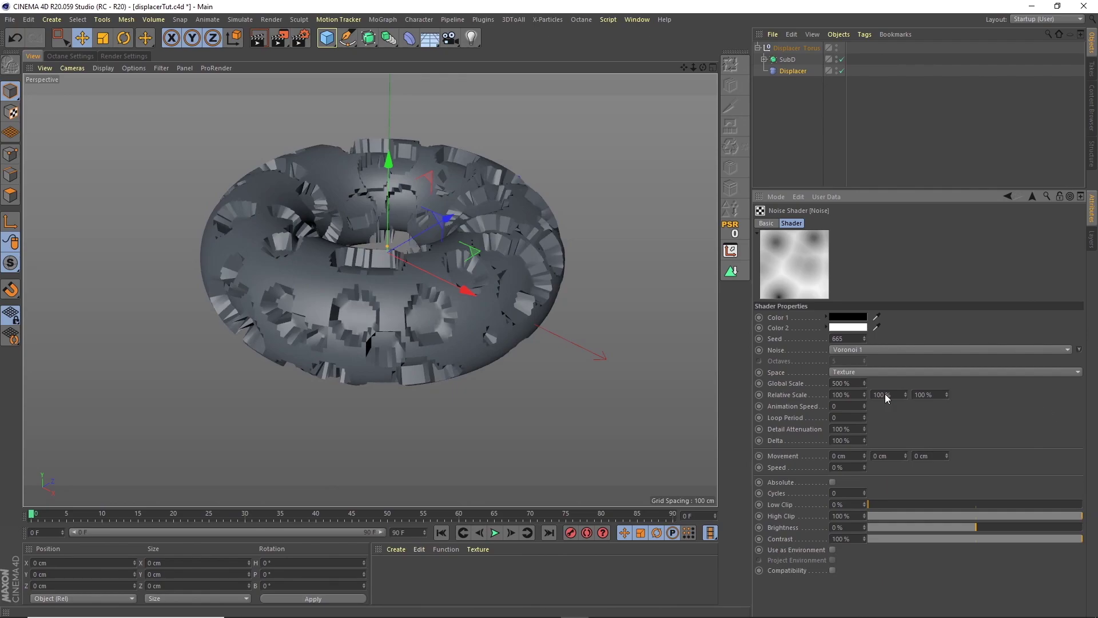
{"action": "middle_click_drag", "start_coordinate": [509, 210], "coordinate": [517, 226], "text": "alt"}
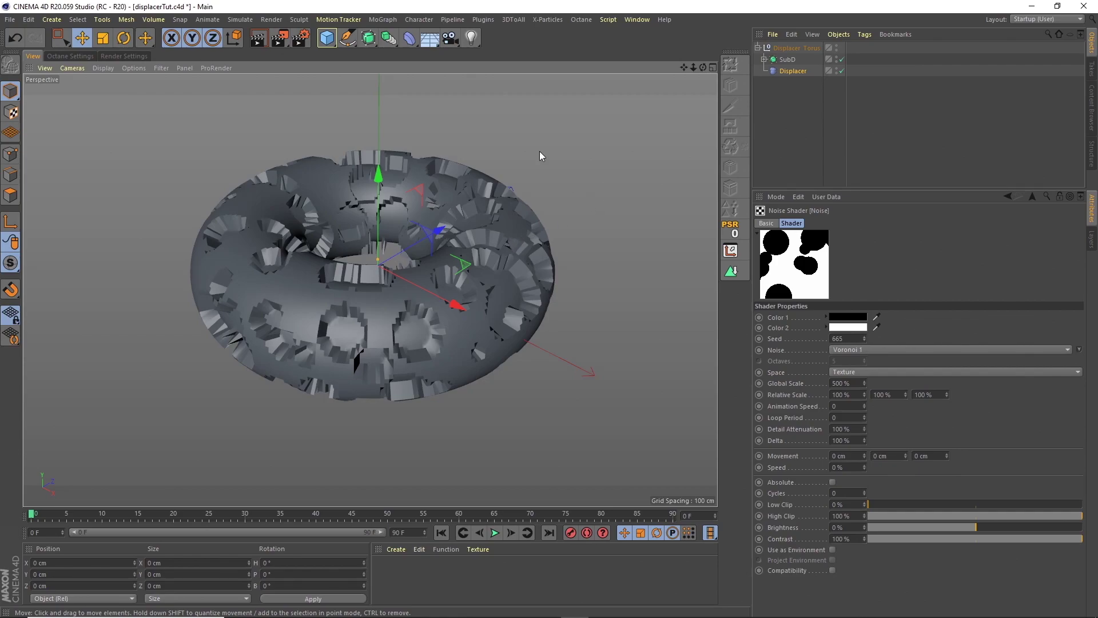
Step: Add a Smoothing deformer below the Displacer and set its Stiffness to 50%
{"action": "left_click", "coordinate": [410, 37]}
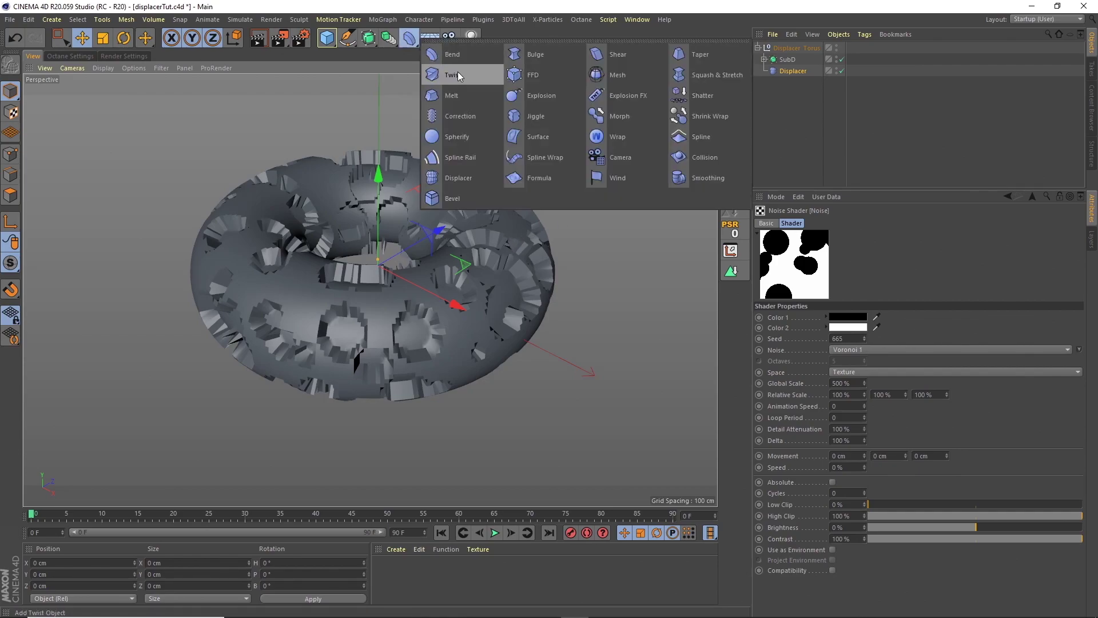
{"action": "left_click", "coordinate": [677, 174]}
{"action": "left_click_drag", "start_coordinate": [785, 47], "coordinate": [795, 80]}
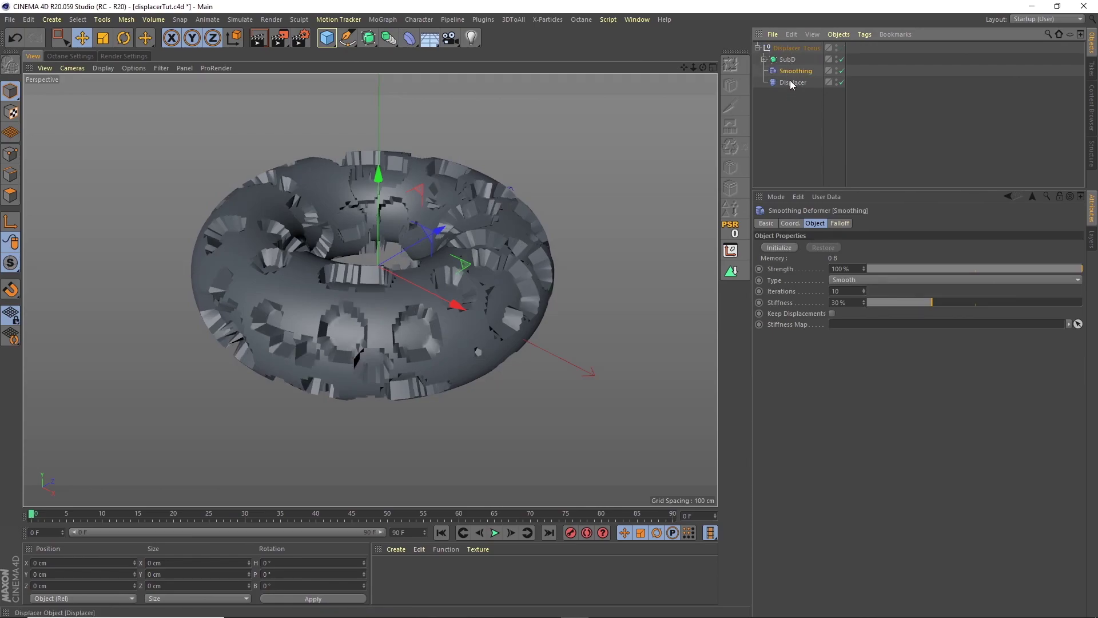
{"action": "left_click_drag", "start_coordinate": [793, 83], "coordinate": [793, 70]}
{"action": "left_click", "coordinate": [789, 60]}
{"action": "left_click", "coordinate": [790, 70]}
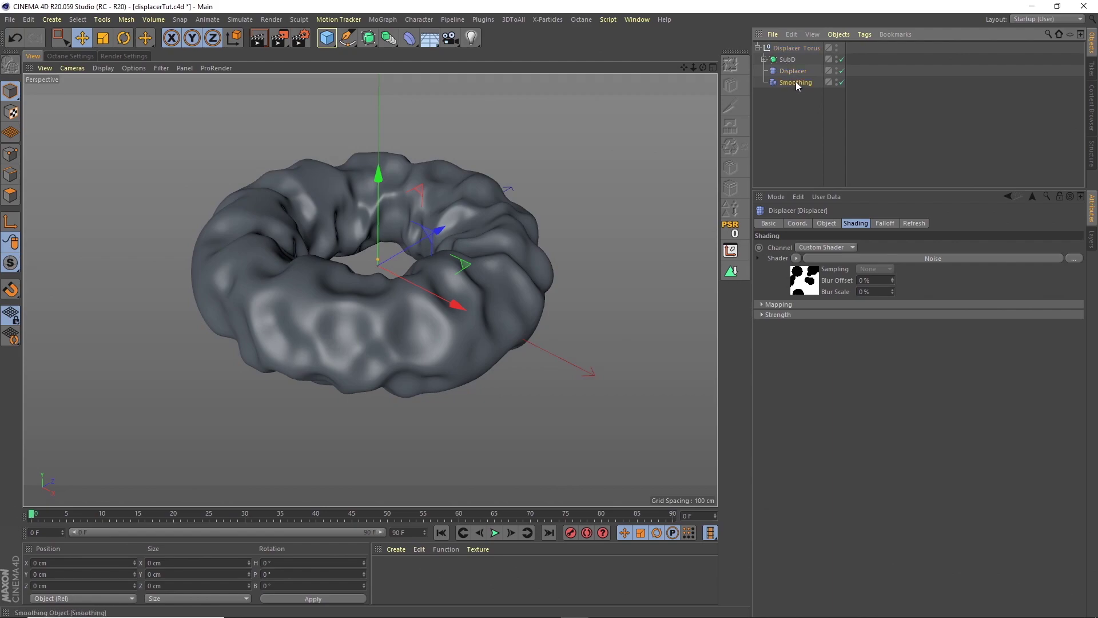
{"action": "left_click", "coordinate": [795, 82]}
{"action": "left_click", "coordinate": [939, 303]}
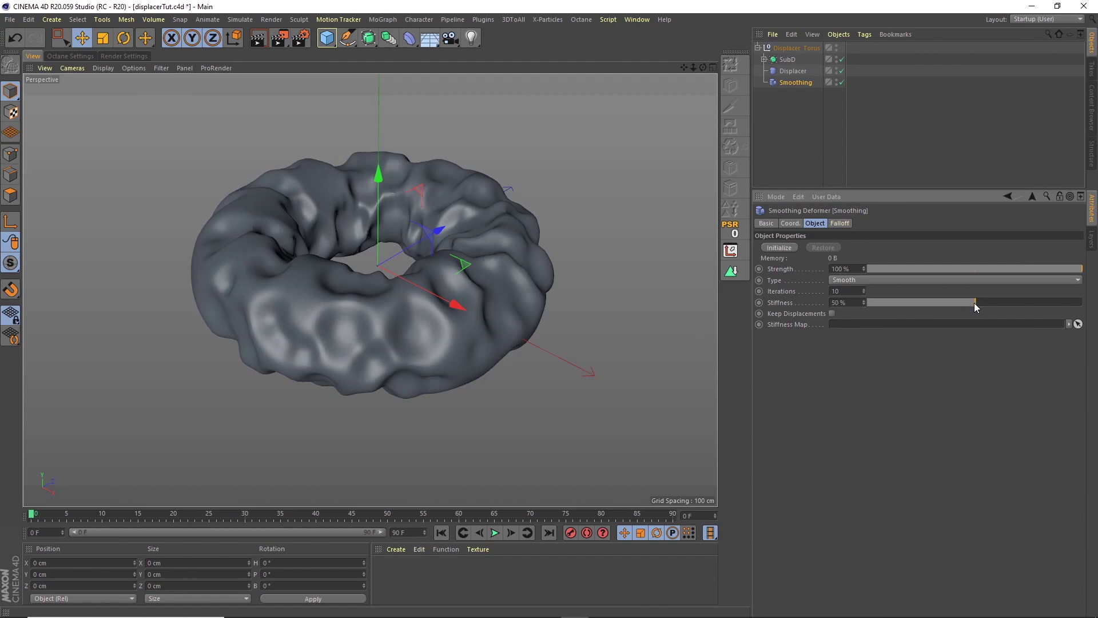
Step: Set the SubD Subdivision Editor level to 3
{"action": "left_click", "coordinate": [798, 142]}
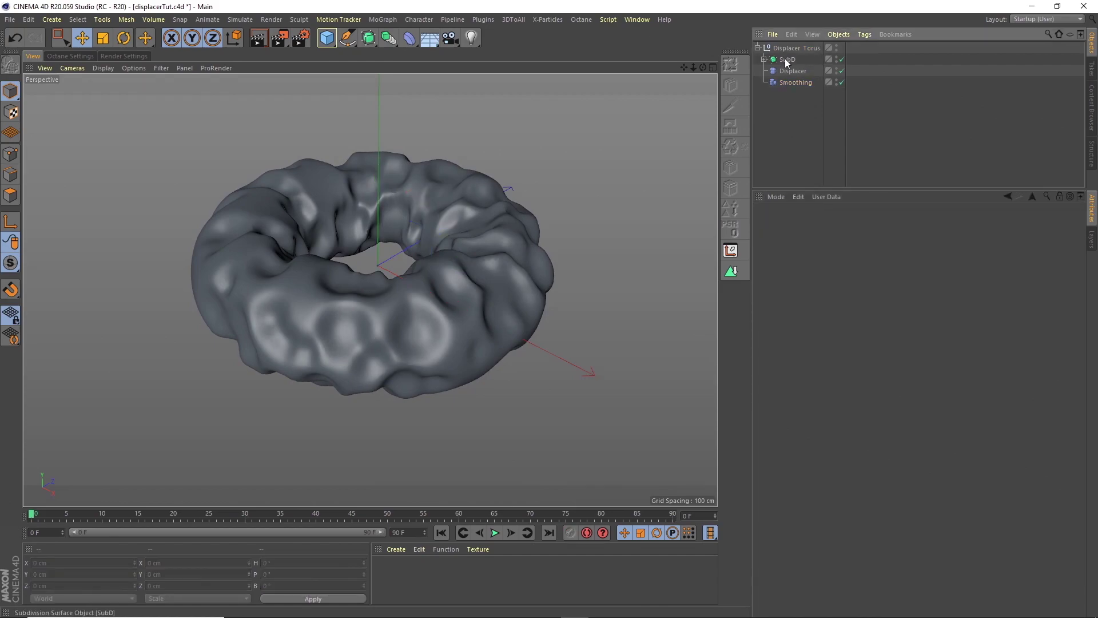
{"action": "left_click", "coordinate": [803, 60]}
{"action": "left_click", "coordinate": [849, 260]}
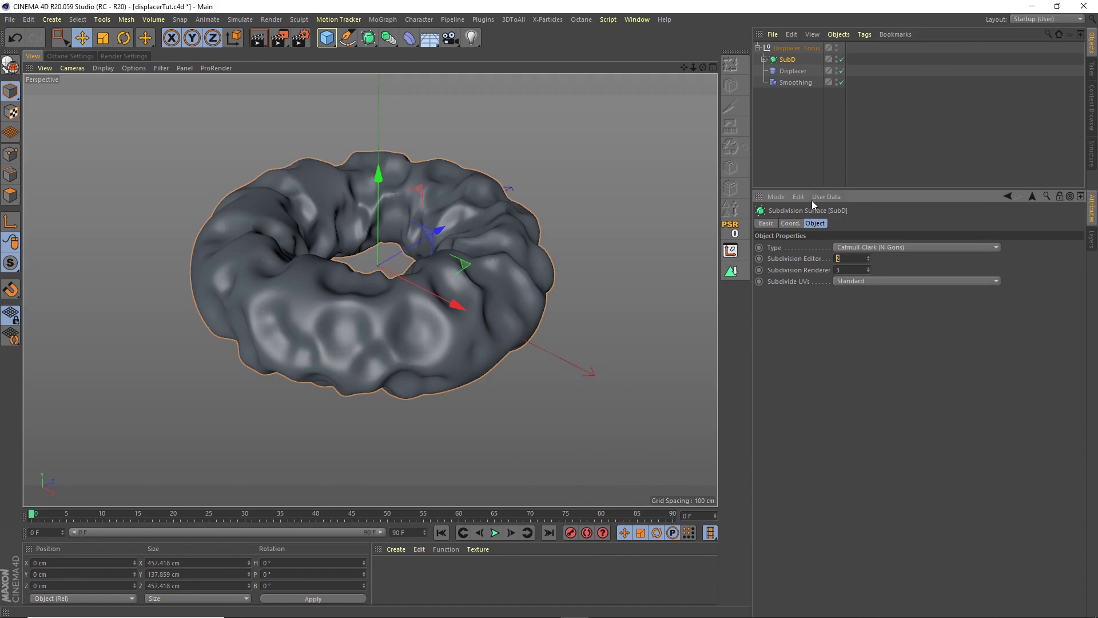
{"action": "type", "text": "3"}
{"action": "key", "text": "Return"}
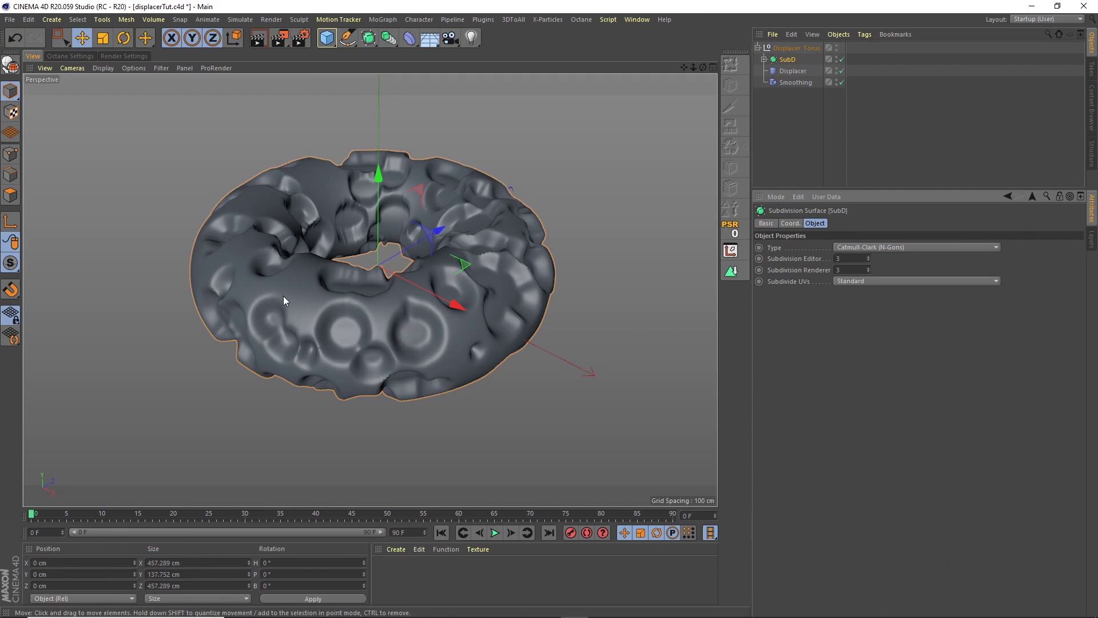
Step: Set the render Output frame rate to 25
{"action": "left_click", "coordinate": [496, 533]}
{"action": "left_click", "coordinate": [496, 533]}
{"action": "left_click", "coordinate": [105, 67]}
{"action": "left_click", "coordinate": [126, 56]}
{"action": "left_click", "coordinate": [130, 56]}
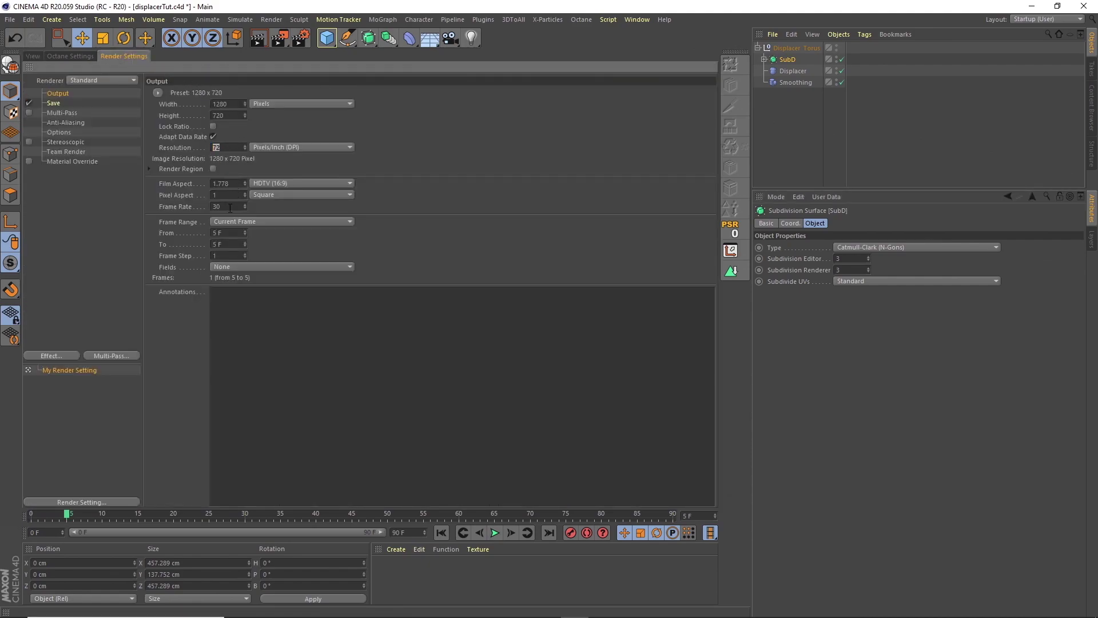
{"action": "key", "text": "Return"}
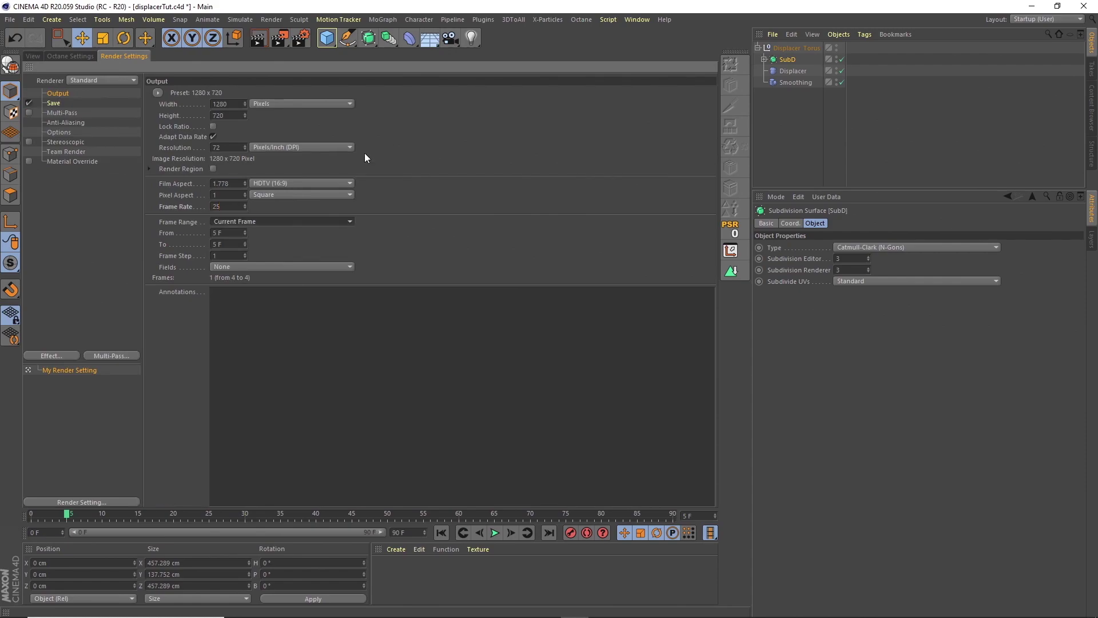
{"action": "left_click", "coordinate": [32, 56]}
Step: Set the project FPS to 25 with Maximum and Preview Max Time at 100 F
{"action": "left_click", "coordinate": [29, 20]}
{"action": "left_click", "coordinate": [67, 161]}
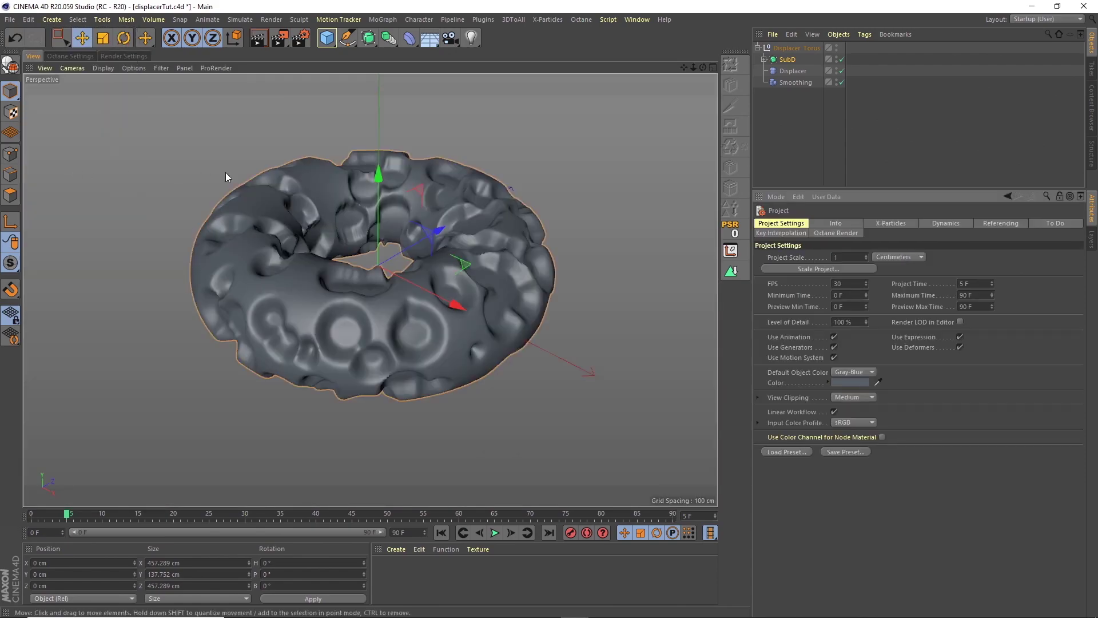
{"action": "double_click", "coordinate": [849, 284]}
{"action": "type", "text": "25"}
{"action": "key", "text": "Tab"}
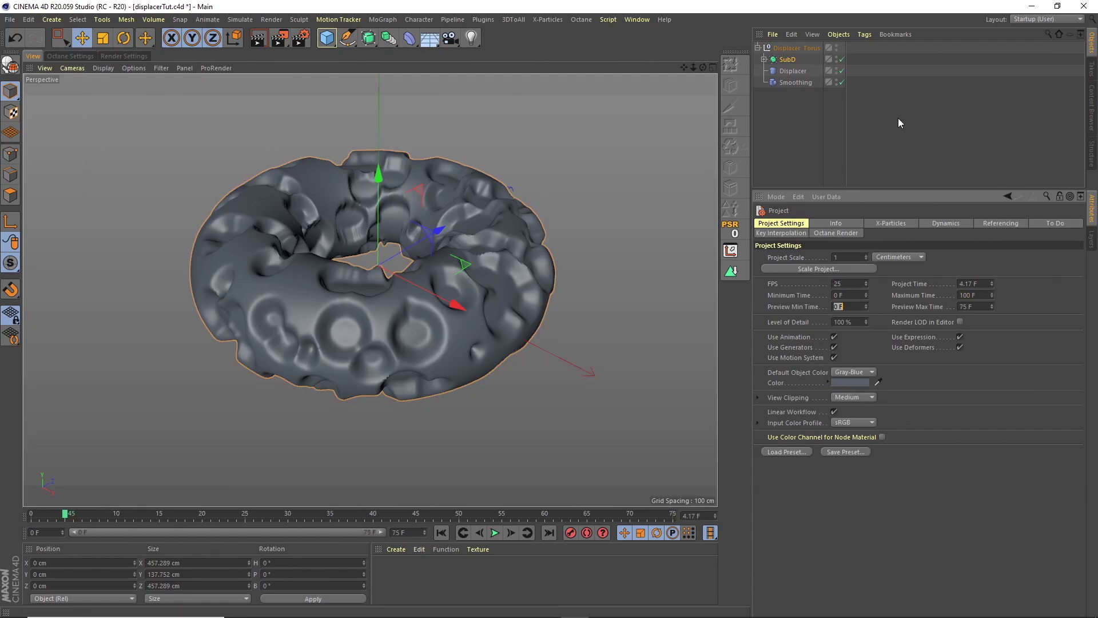
{"action": "key", "text": "Tab"}
{"action": "key", "text": "Tab"}
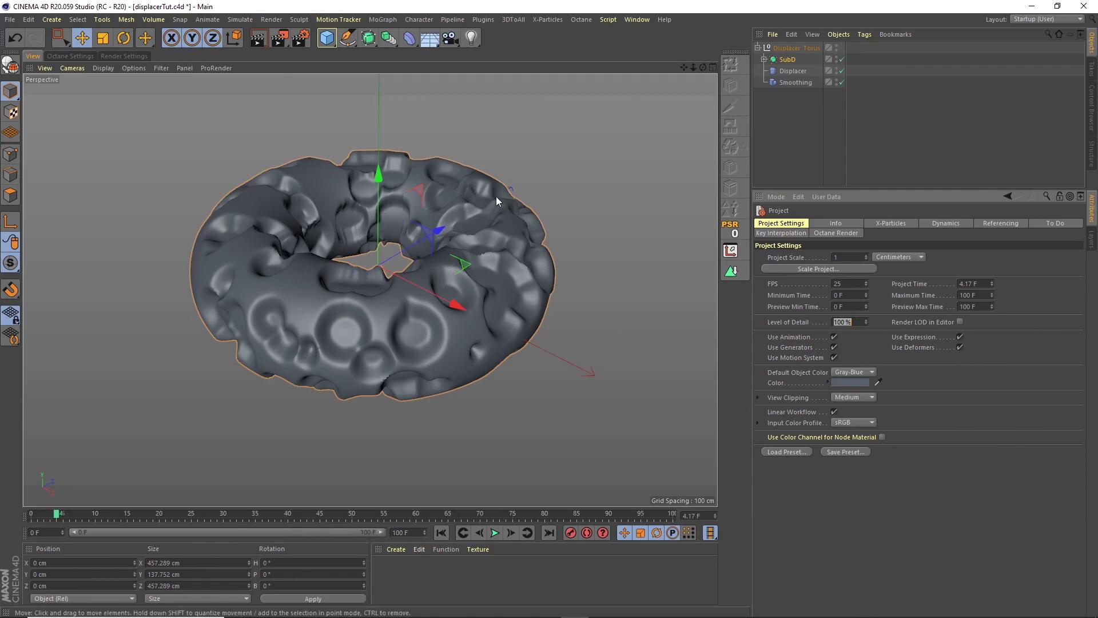
{"action": "left_click", "coordinate": [618, 418]}
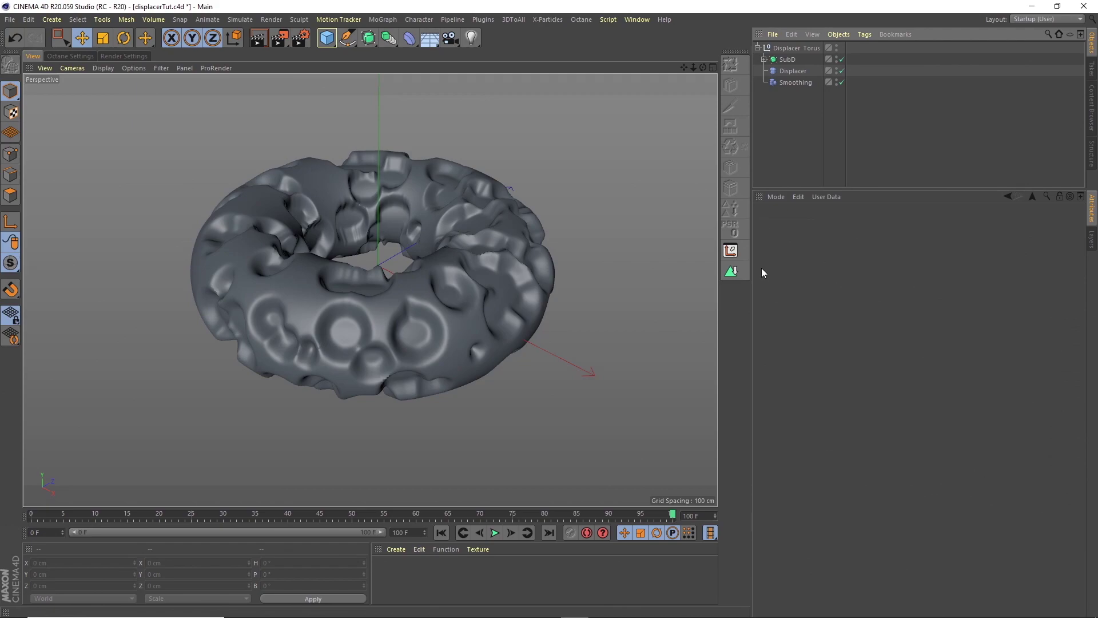
{"action": "left_click", "coordinate": [791, 70]}
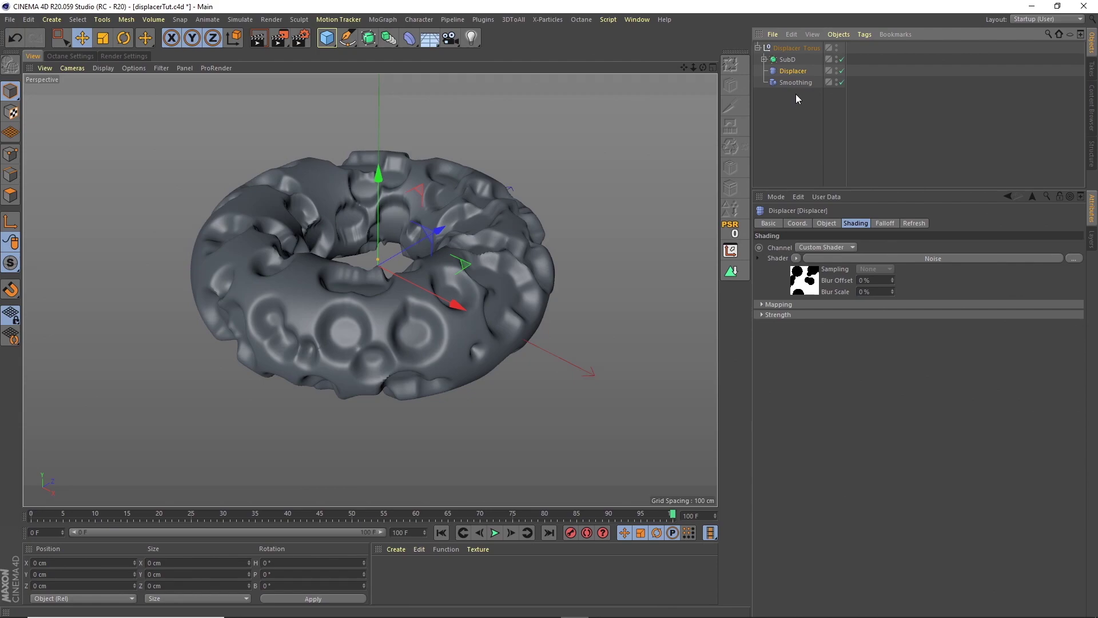
Step: Give the Noise shader Animation Speed 1 and Loop Period 4, and preview the loop
{"action": "left_click", "coordinate": [808, 289]}
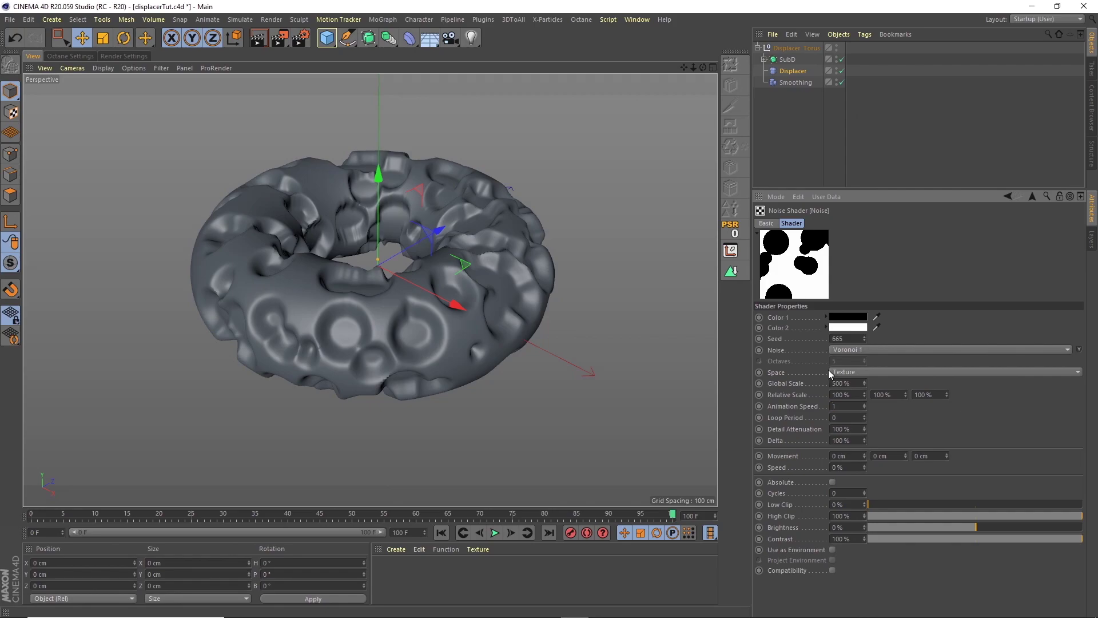
{"action": "key", "text": "Tab"}
{"action": "type", "text": "4"}
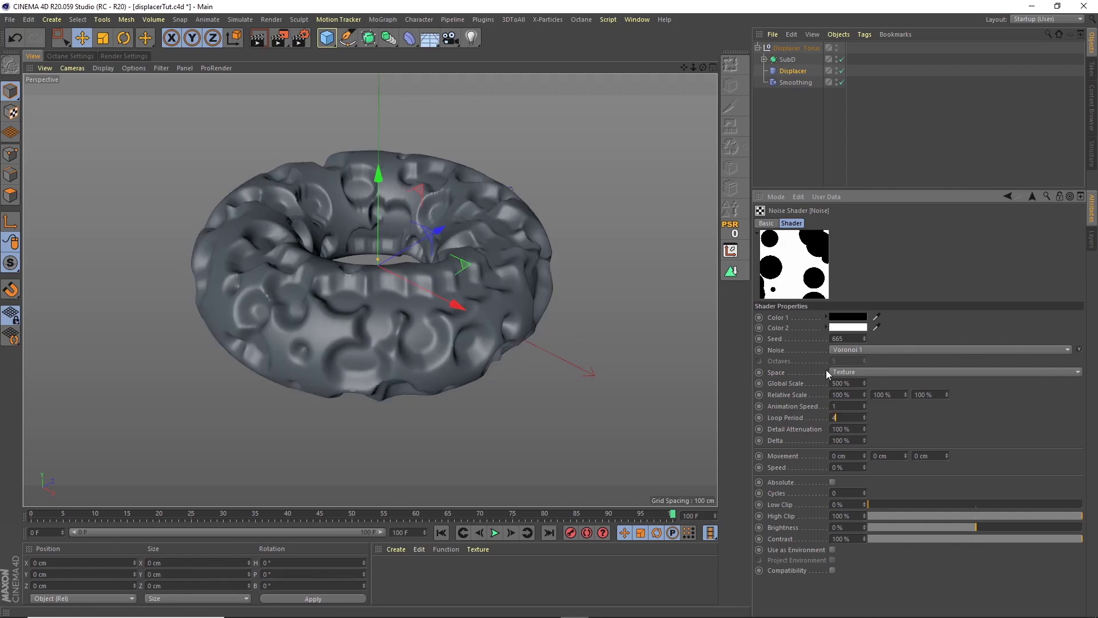
{"action": "key", "text": "Tab"}
{"action": "double_click", "coordinate": [845, 418]}
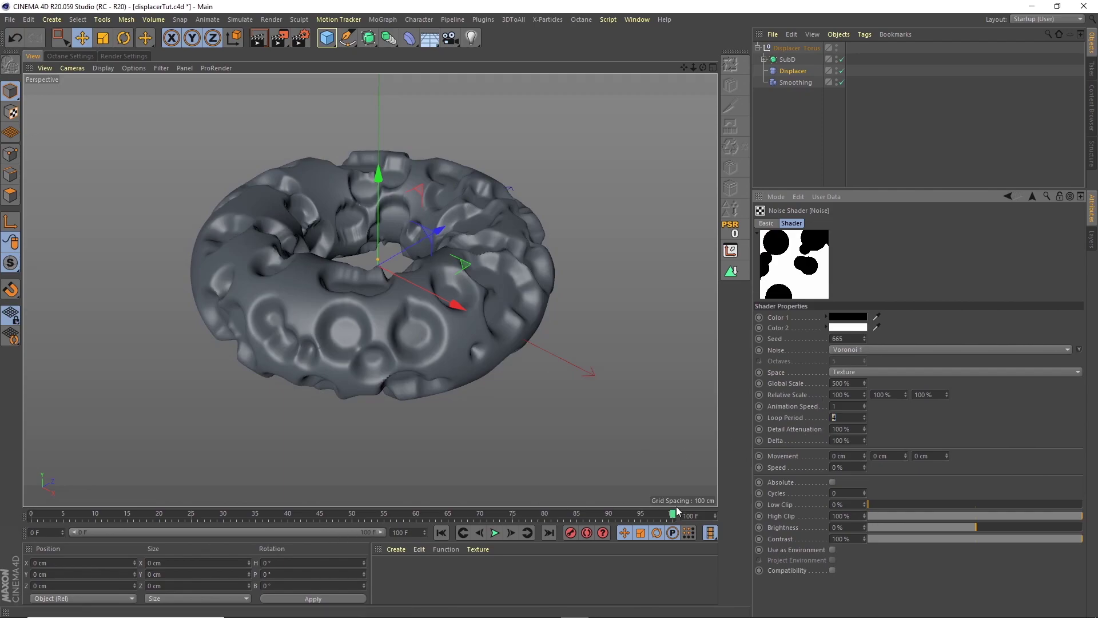
{"action": "left_click", "coordinate": [496, 533]}
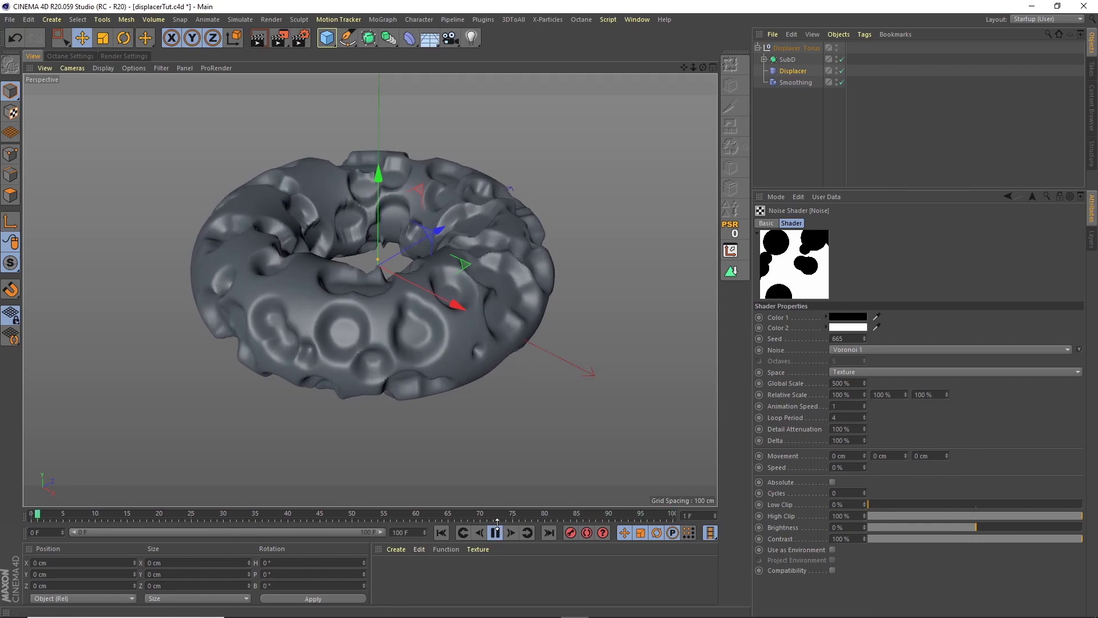
{"action": "left_click", "coordinate": [495, 533]}
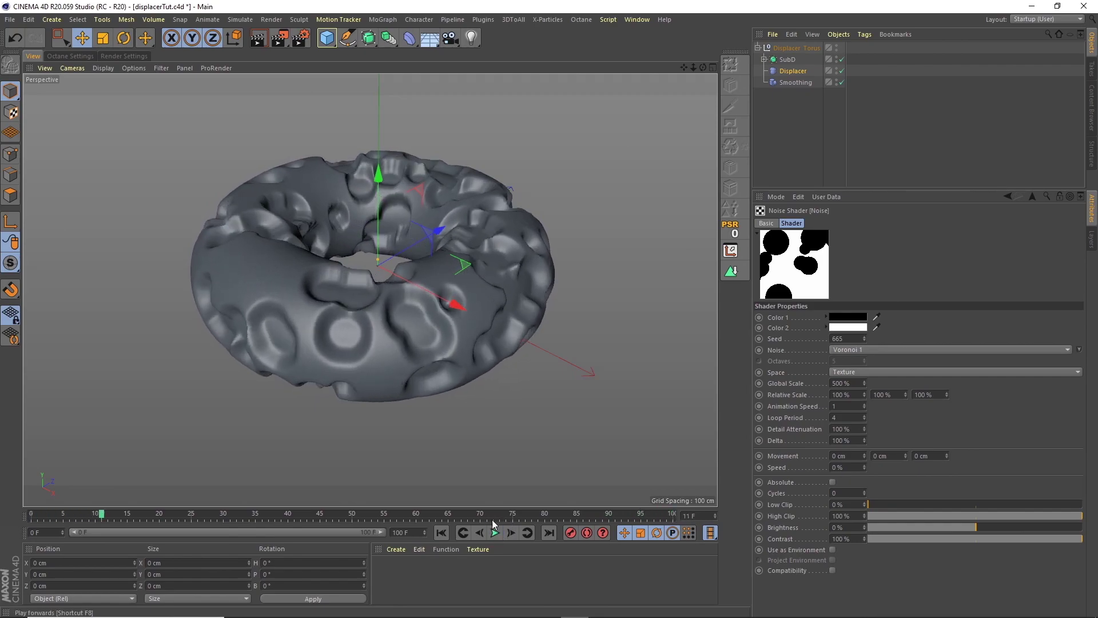
Step: Keep the SubD Subdivision Editor level at 3 and reselect the Displacer
{"action": "left_click", "coordinate": [788, 60]}
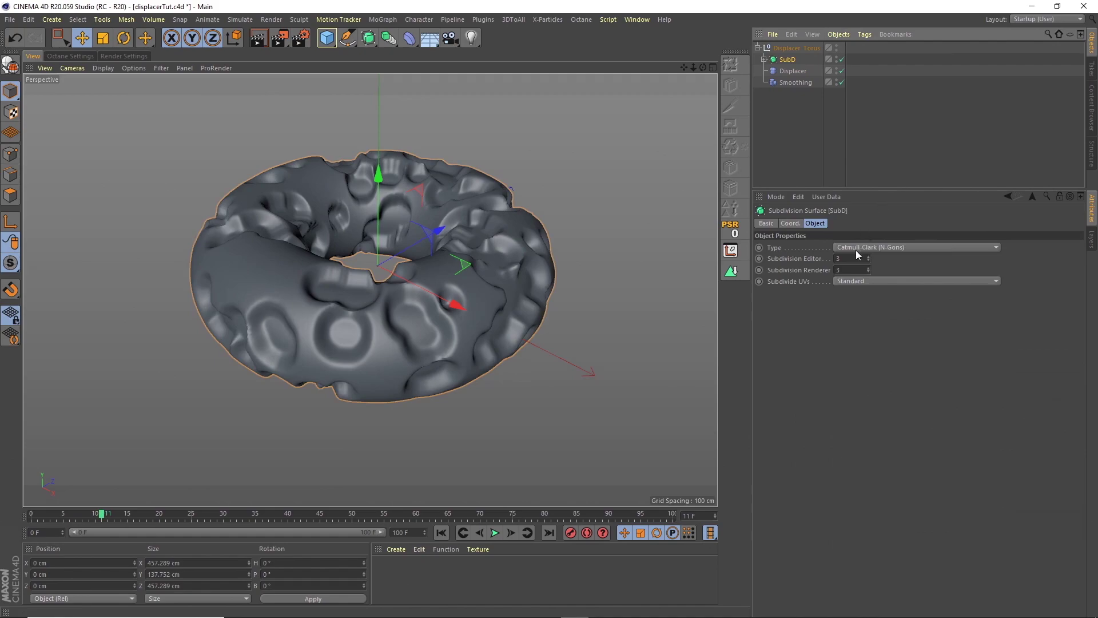
{"action": "left_click", "coordinate": [839, 259]}
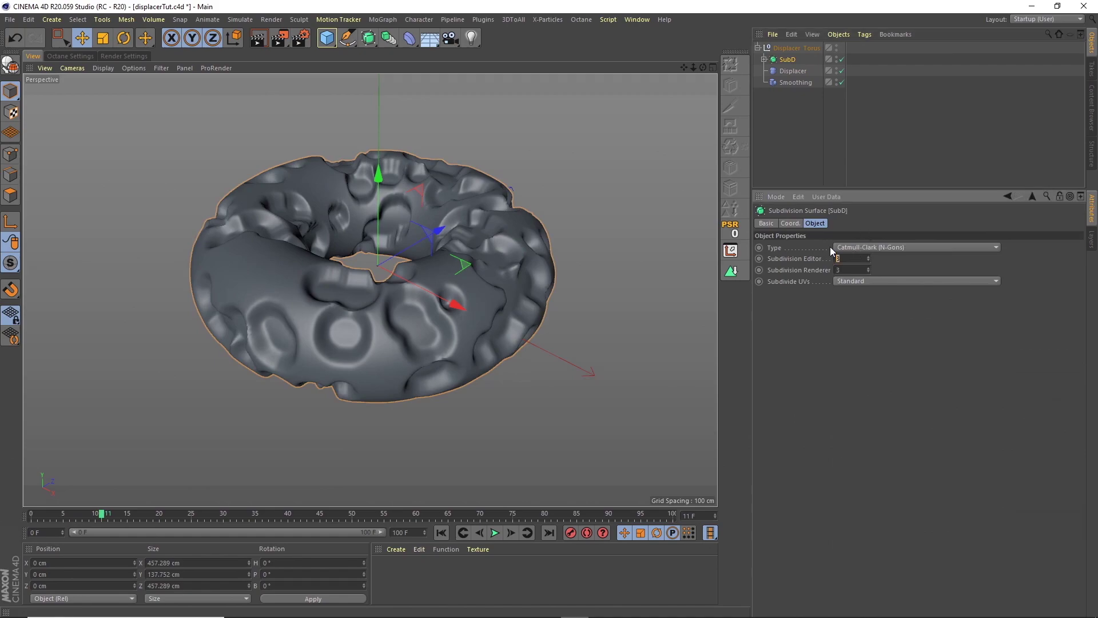
{"action": "left_click", "coordinate": [496, 534]}
{"action": "left_click", "coordinate": [496, 533]}
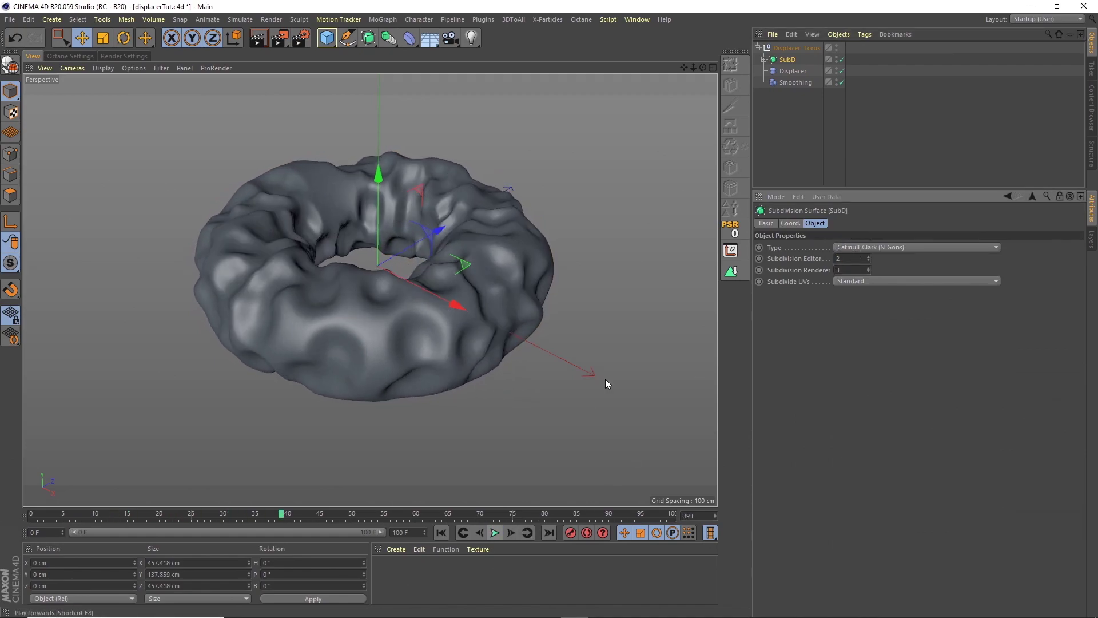
{"action": "type", "text": "3"}
{"action": "key", "text": "Tab"}
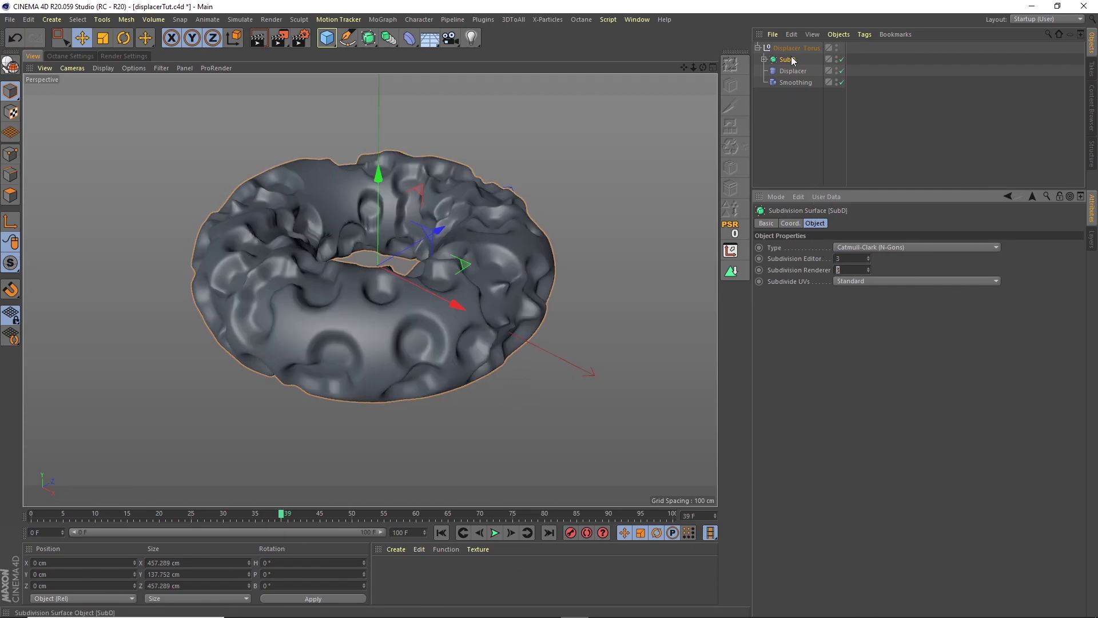
{"action": "left_click", "coordinate": [793, 71]}
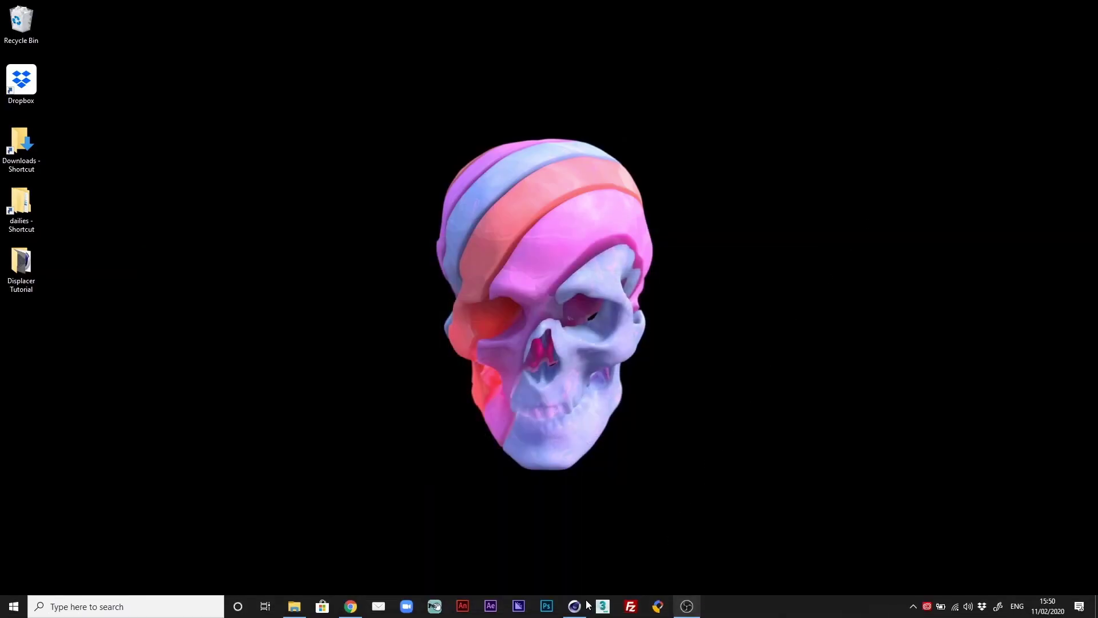
Step: Rename the Displacer Torus group to Torus Positive
{"action": "left_click", "coordinate": [577, 606]}
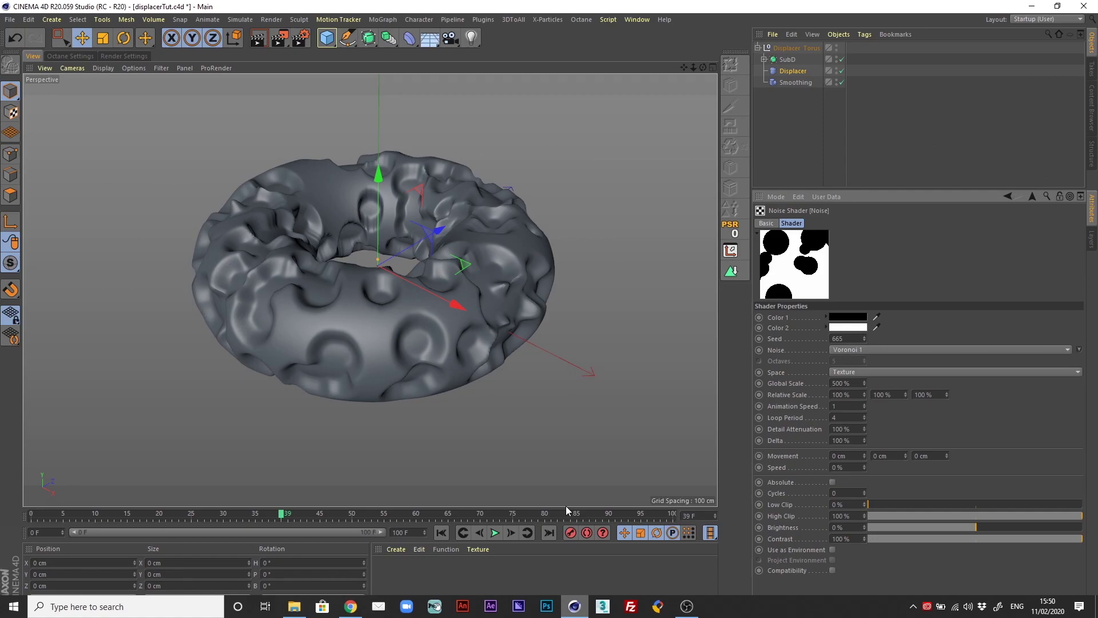
{"action": "left_click", "coordinate": [793, 46]}
{"action": "double_click", "coordinate": [801, 48]}
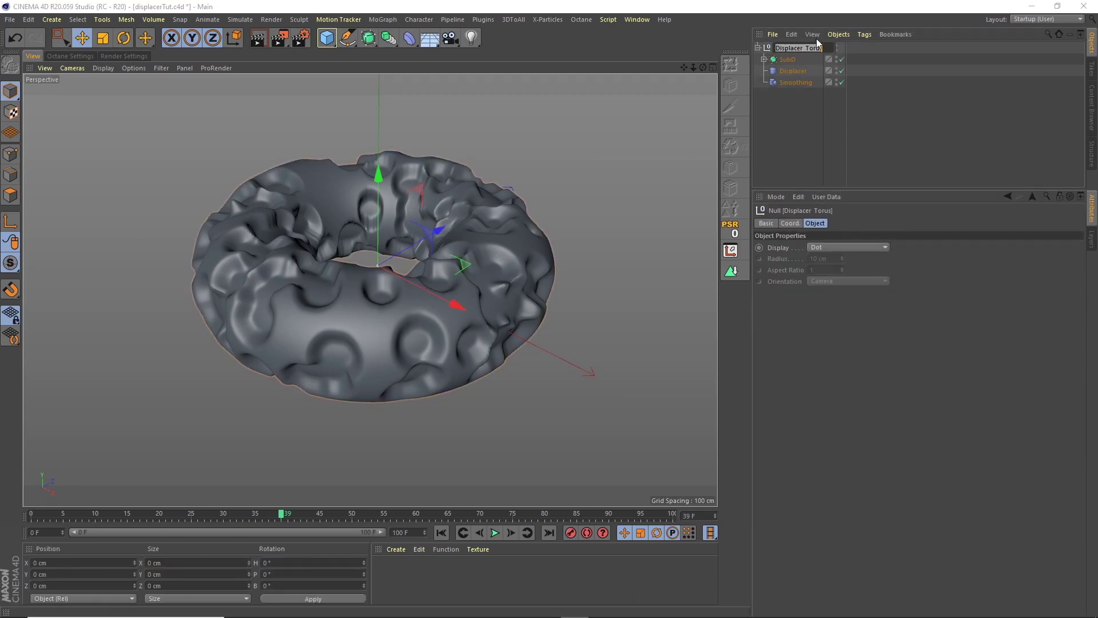
{"action": "type", "text": "Torus P"}
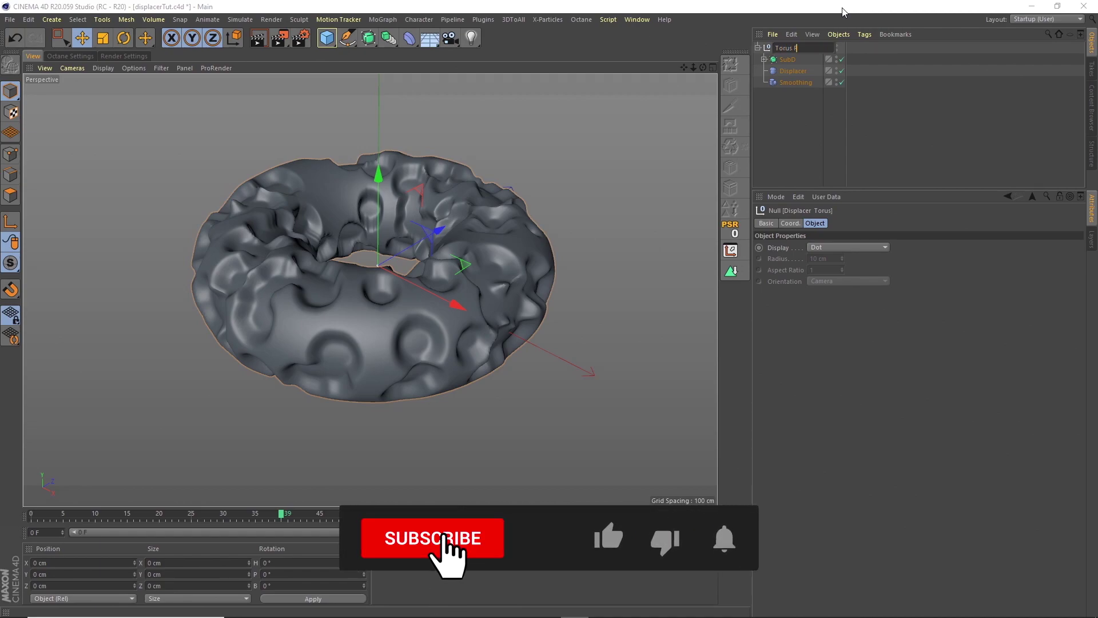
{"action": "type", "text": "osit"}
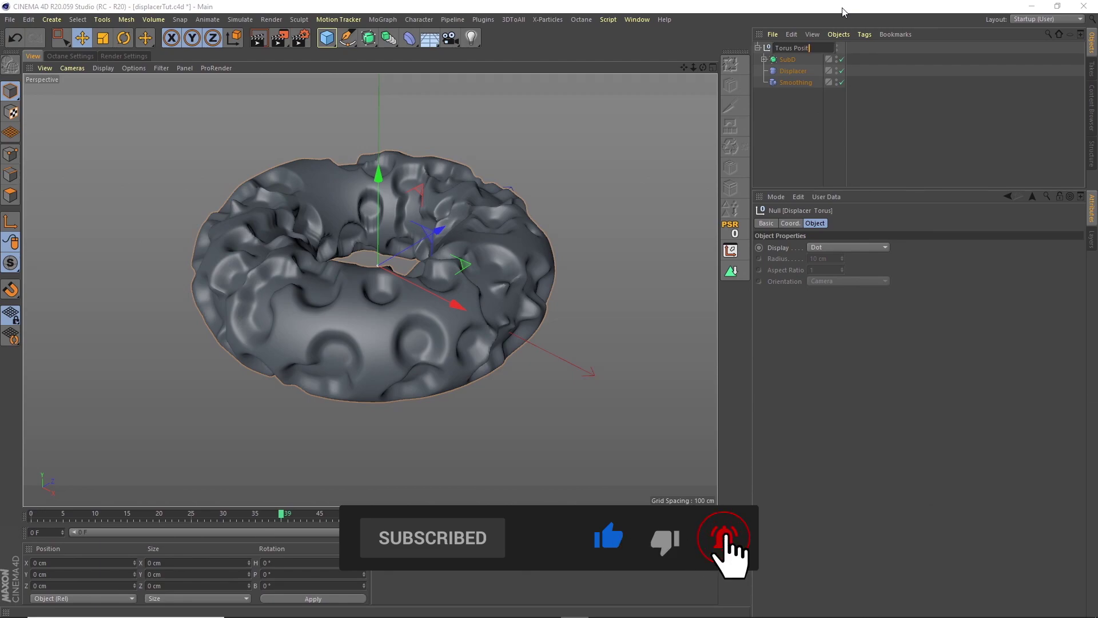
{"action": "key", "text": "Escape"}
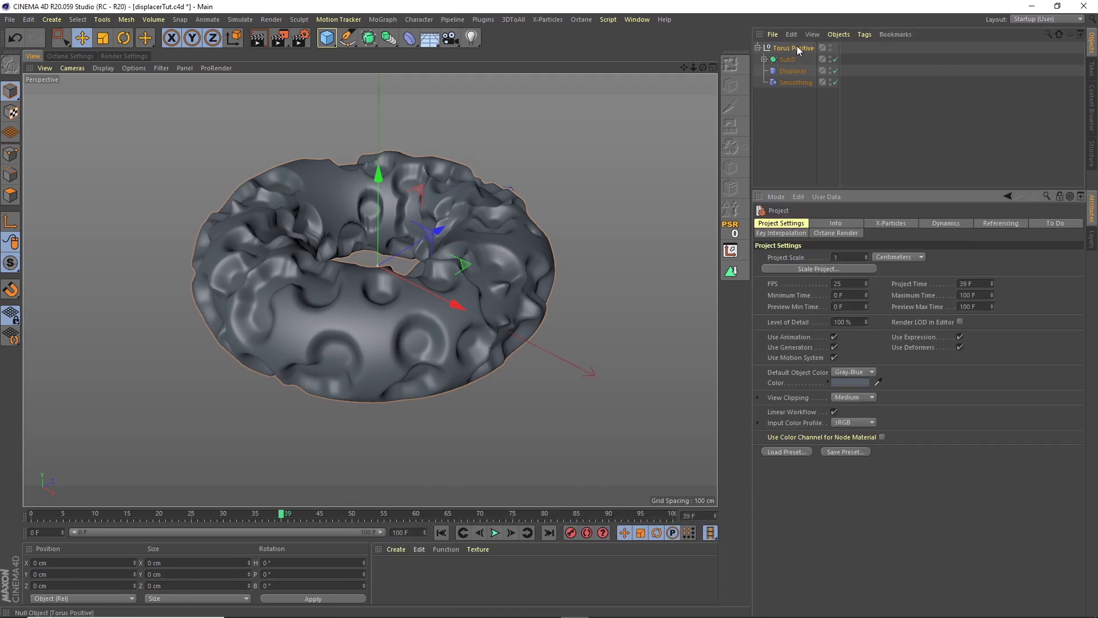
Step: Duplicate the Torus Positive group with copy-paste and name the copy Torus Negative
{"action": "left_click", "coordinate": [795, 48]}
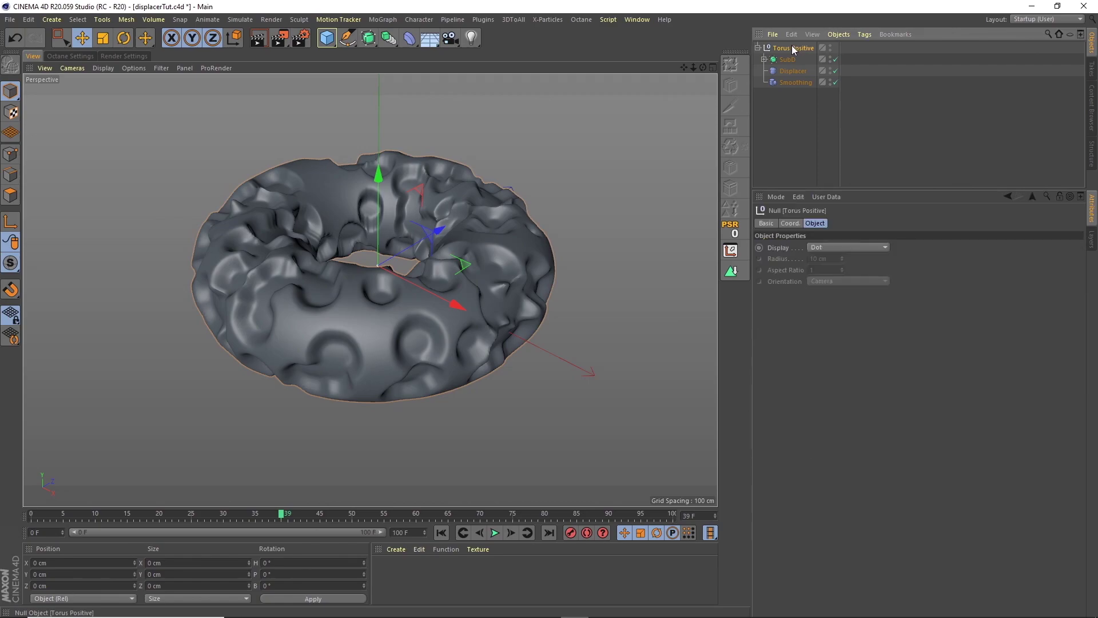
{"action": "key", "text": "ctrl+c"}
{"action": "key", "text": "ctrl+v"}
{"action": "double_click", "coordinate": [799, 47]}
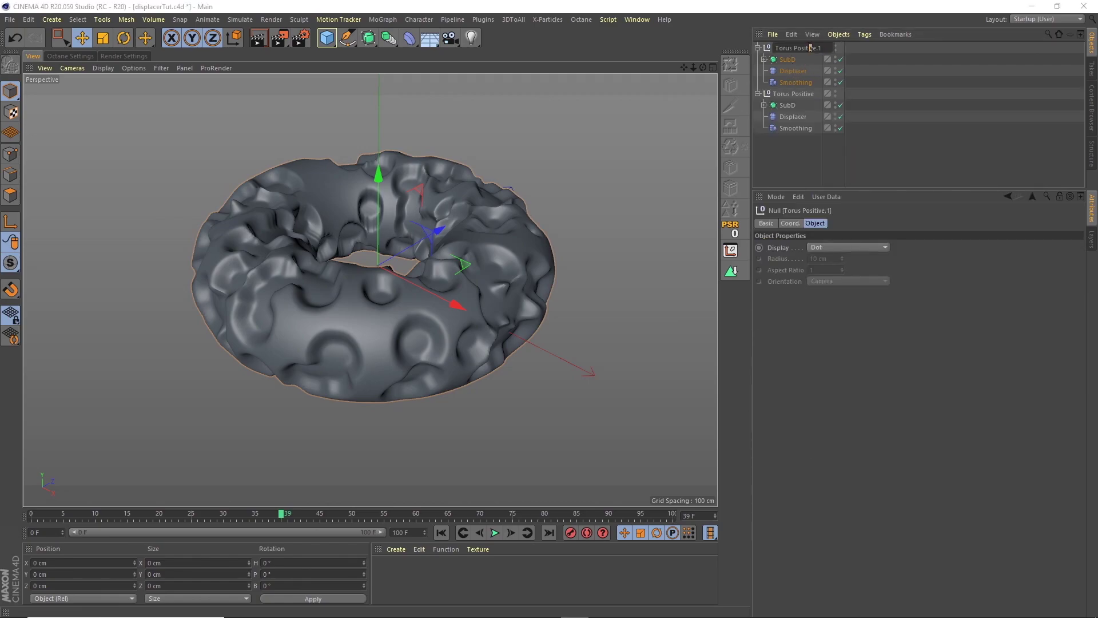
{"action": "left_click_drag", "start_coordinate": [795, 48], "coordinate": [828, 16]}
{"action": "type", "text": "Negative"}
{"action": "key", "text": "Return"}
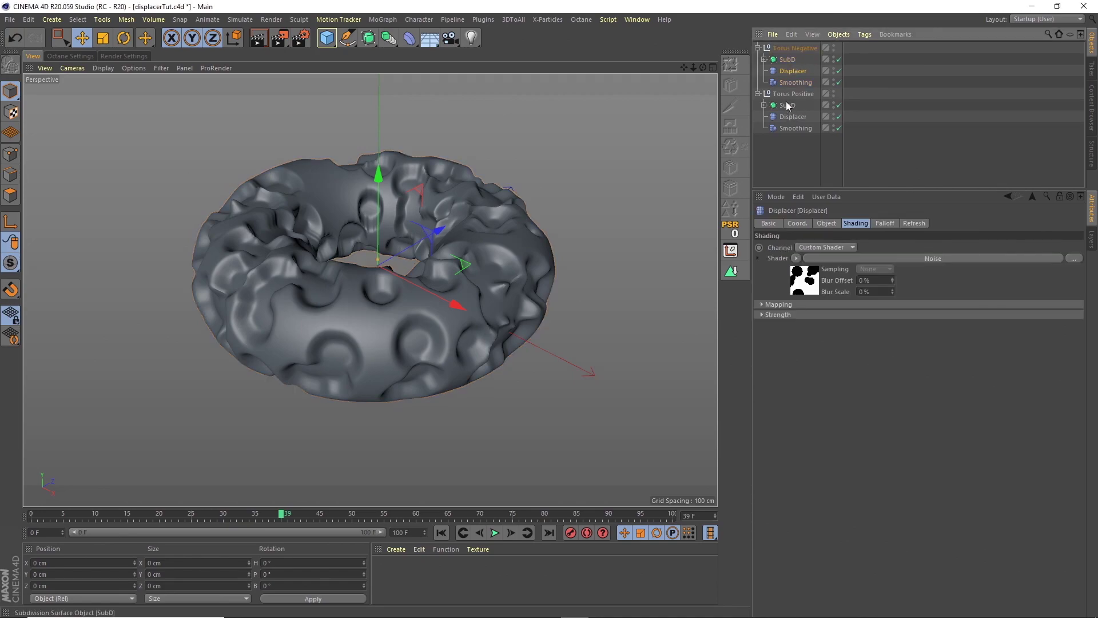
Step: Darken a Voronoi noise colour to black in the Color Picker
{"action": "left_click", "coordinate": [810, 280]}
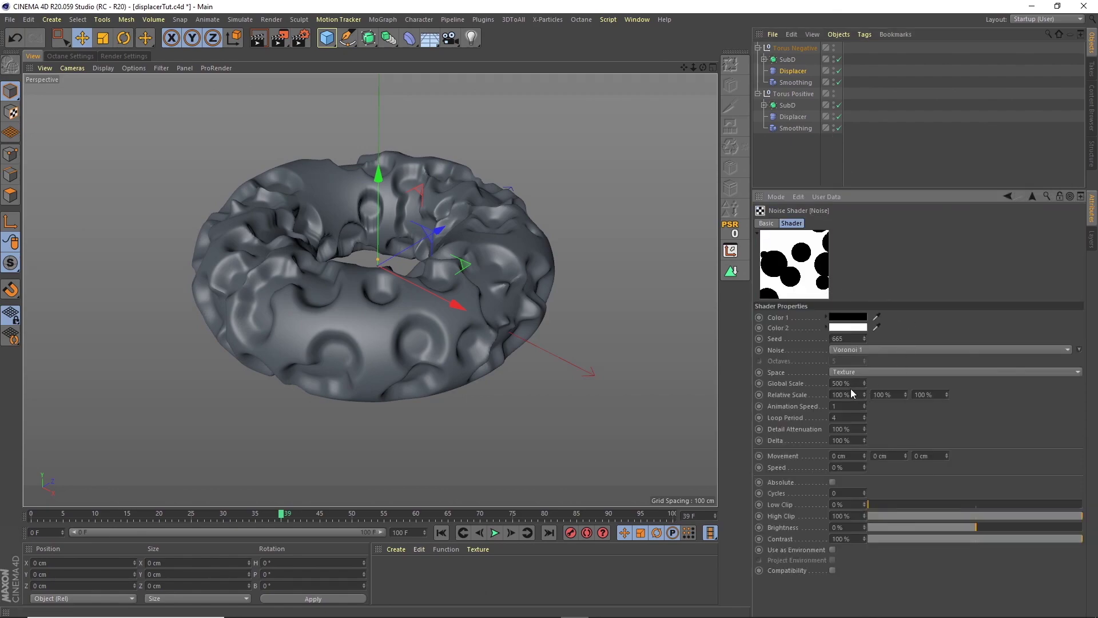
{"action": "left_click", "coordinate": [856, 324]}
{"action": "left_click", "coordinate": [860, 355]}
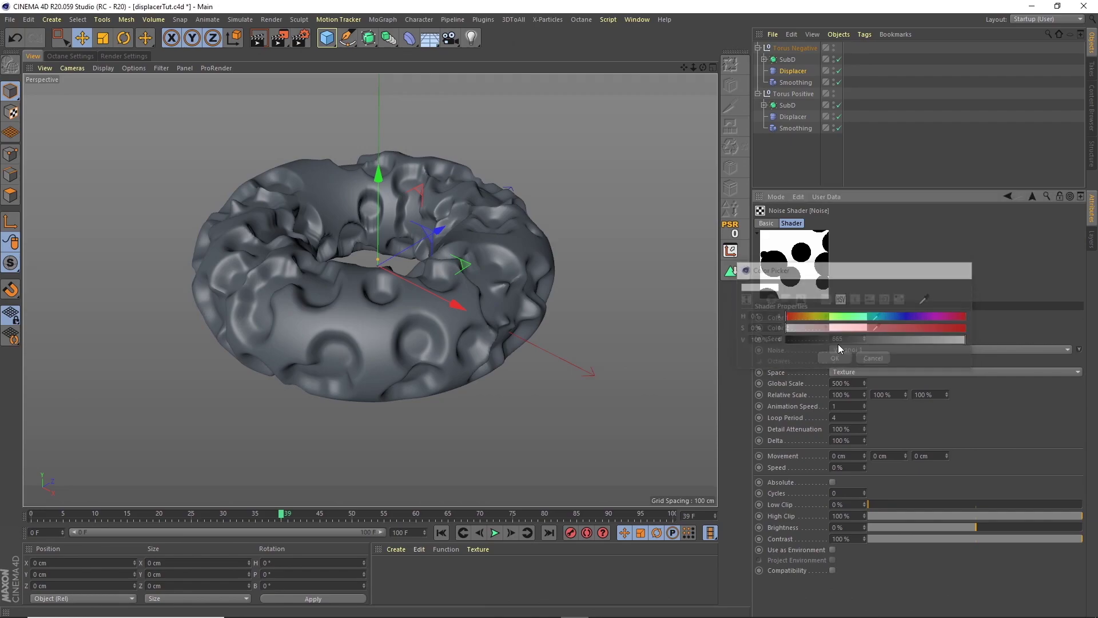
{"action": "left_click", "coordinate": [844, 344]}
{"action": "left_click_drag", "start_coordinate": [847, 346], "coordinate": [782, 353]}
{"action": "left_click", "coordinate": [832, 368]}
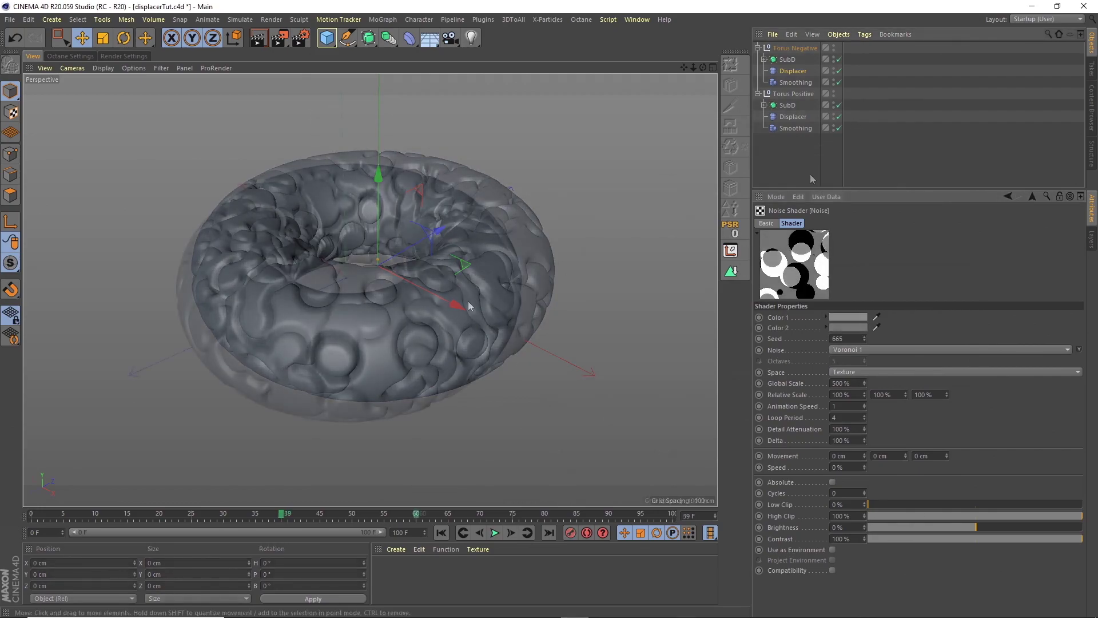
Step: Raise the Torus Positive noise Brightness to 9%
{"action": "left_click", "coordinate": [822, 157]}
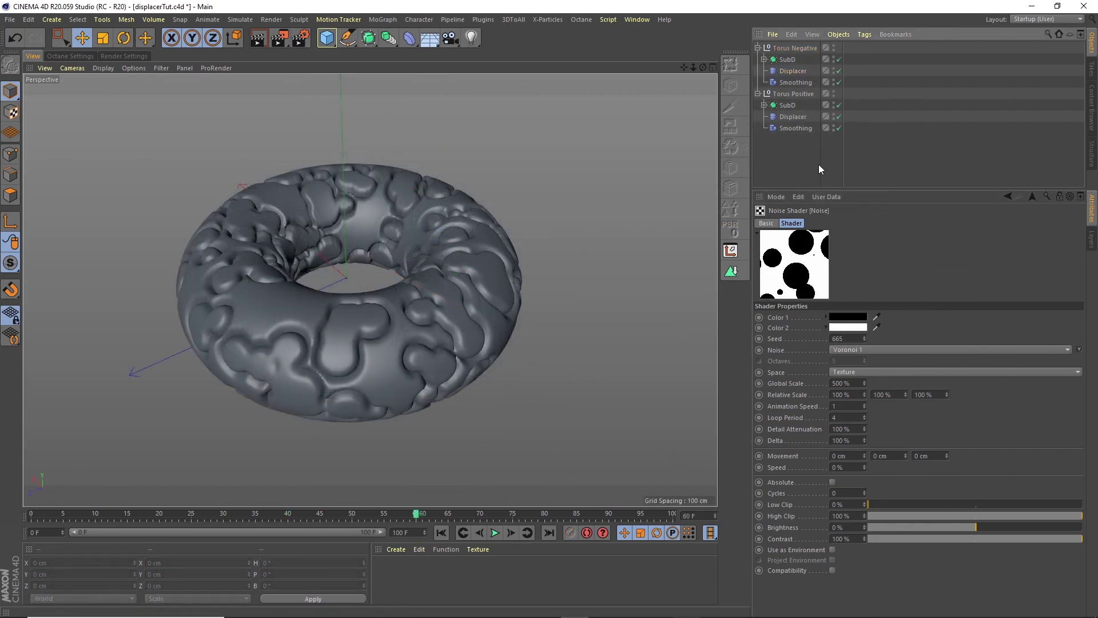
{"action": "left_click", "coordinate": [794, 118]}
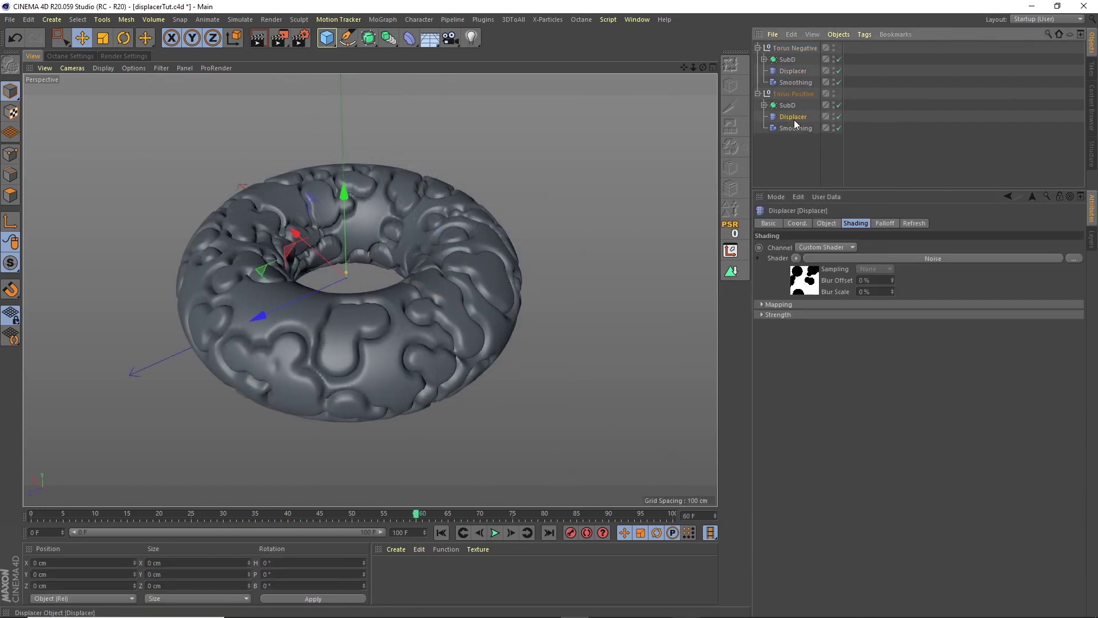
{"action": "left_click", "coordinate": [811, 276]}
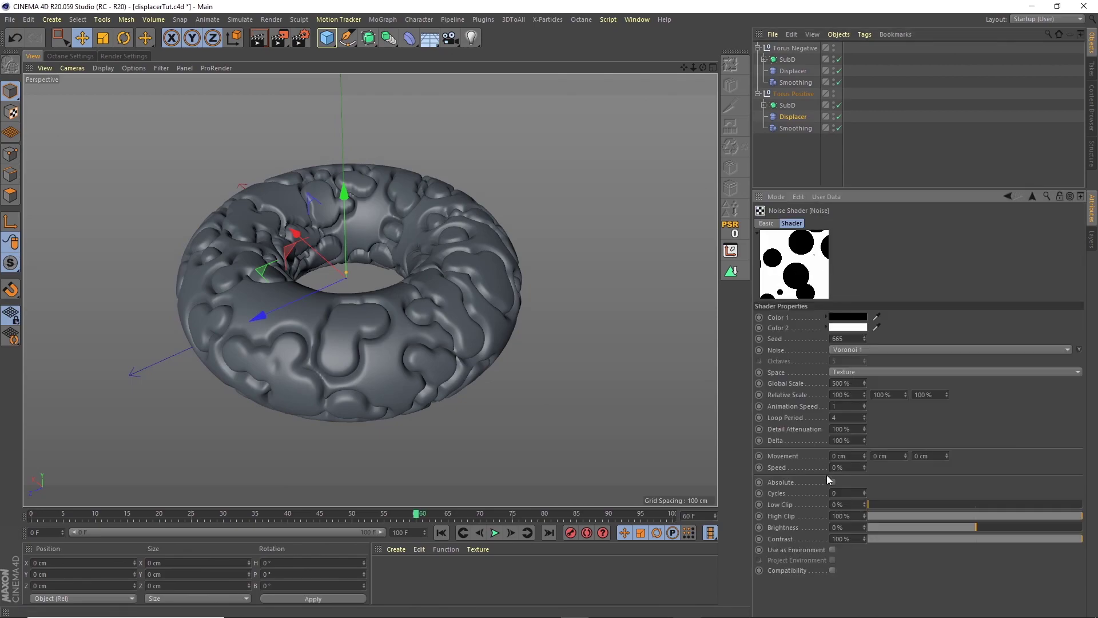
{"action": "left_click_drag", "start_coordinate": [980, 527], "coordinate": [987, 525]}
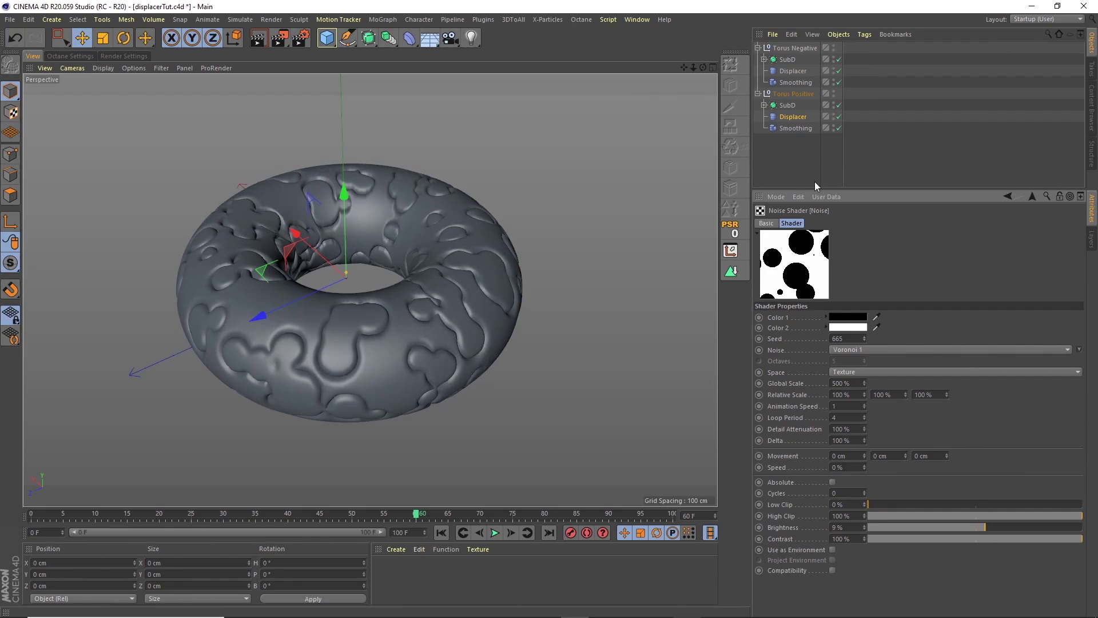
Step: Set the Torus Positive Displacer Height to 7 cm
{"action": "left_click", "coordinate": [793, 116]}
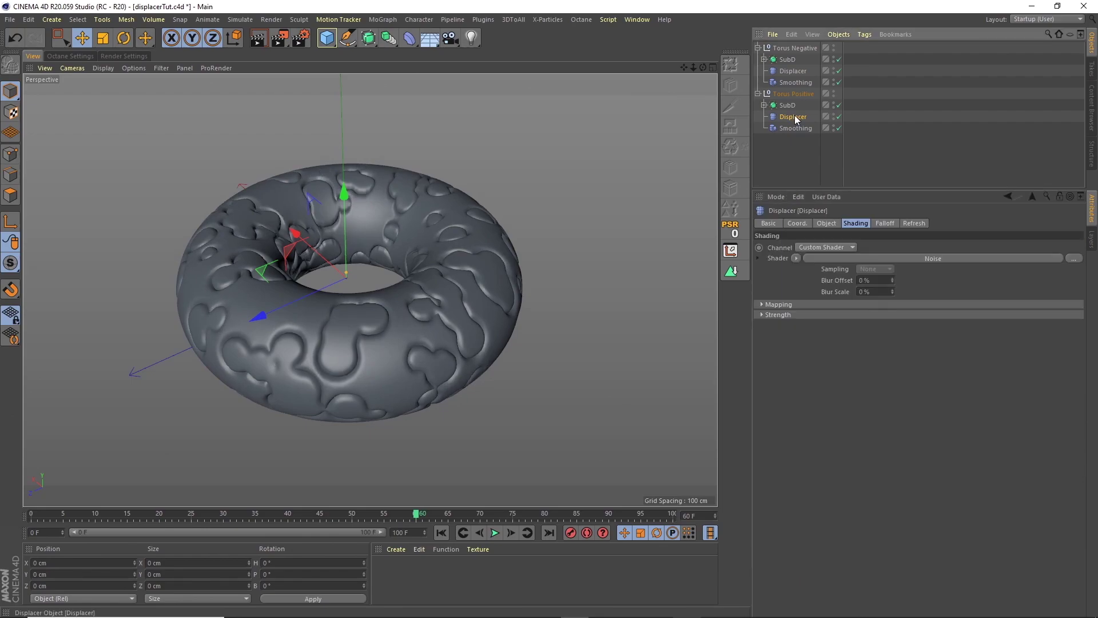
{"action": "left_click", "coordinate": [829, 223]}
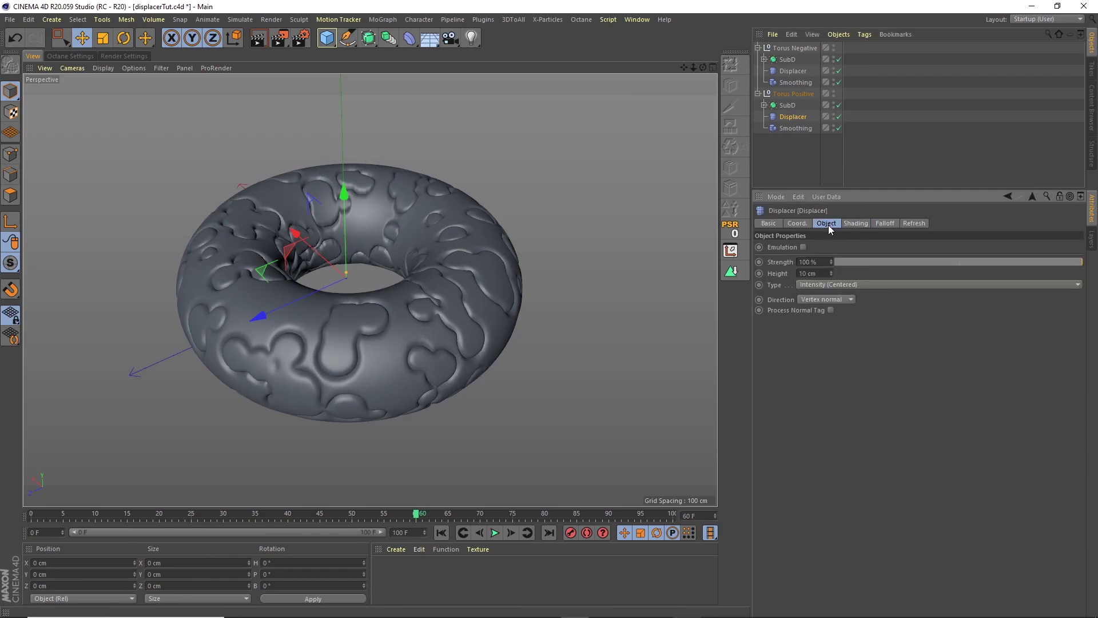
{"action": "left_click", "coordinate": [814, 273]}
{"action": "type", "text": "5"}
{"action": "key", "text": "Return"}
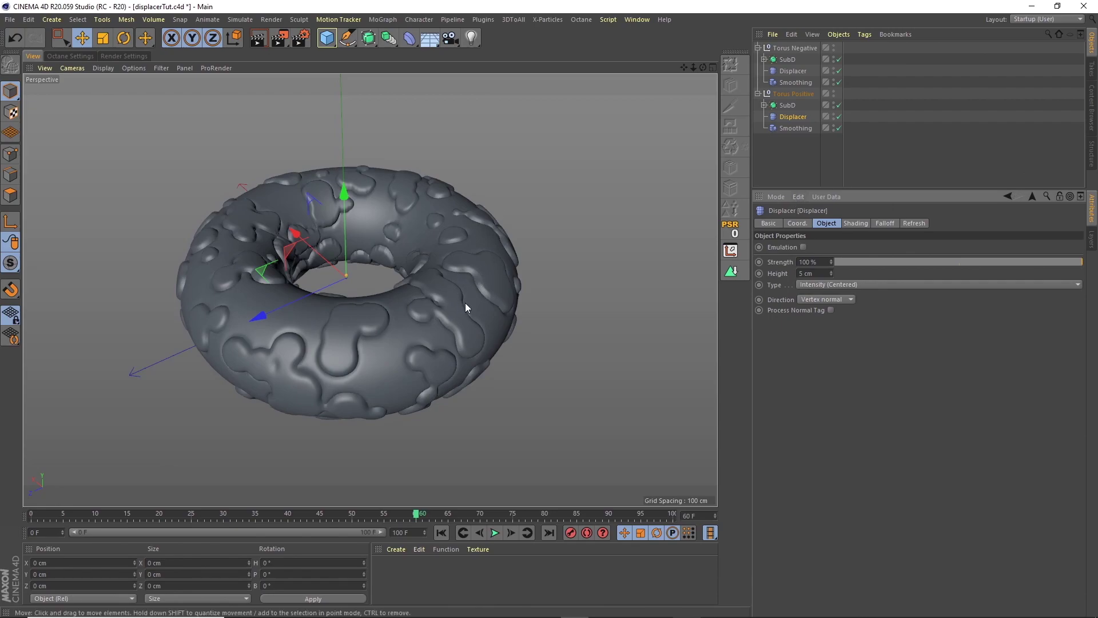
{"action": "left_click", "coordinate": [814, 273]}
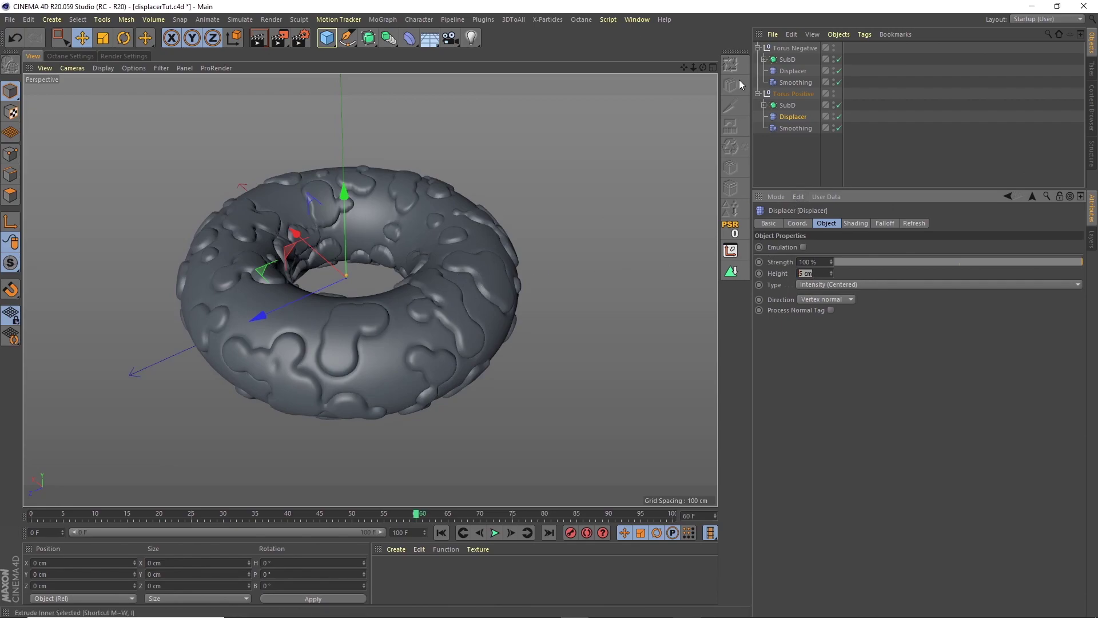
{"action": "type", "text": "7"}
{"action": "key", "text": "Return"}
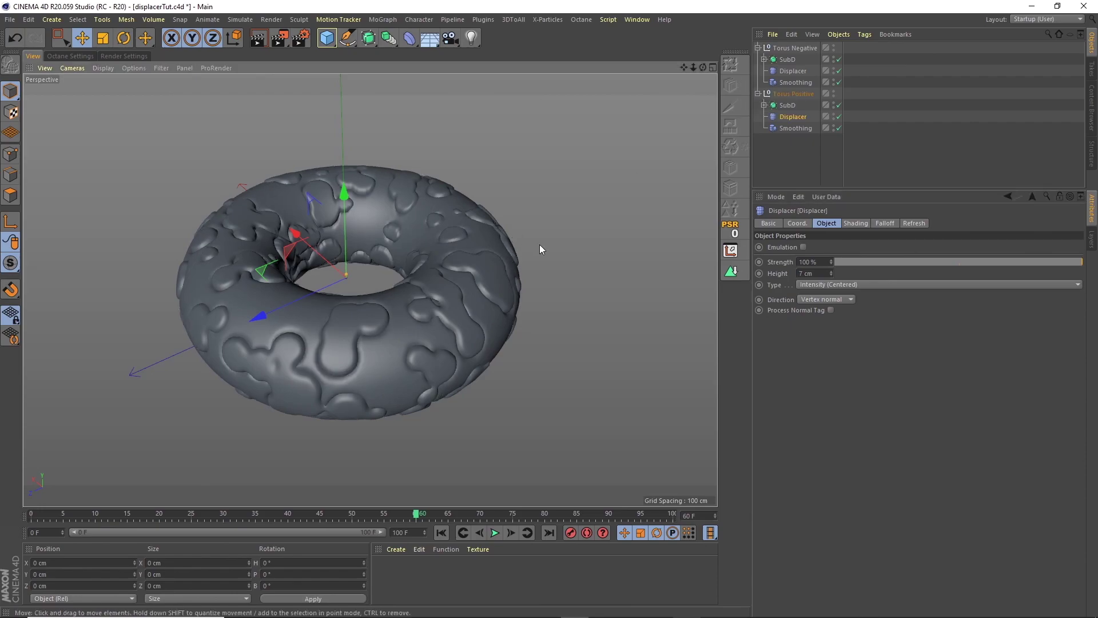
{"action": "middle_click_drag", "start_coordinate": [543, 249], "coordinate": [592, 180], "text": "alt"}
Step: View the jelly-covered torus Instagram reference in Chrome, then minimize the browser
{"action": "mouse_move", "coordinate": [400, 615]}
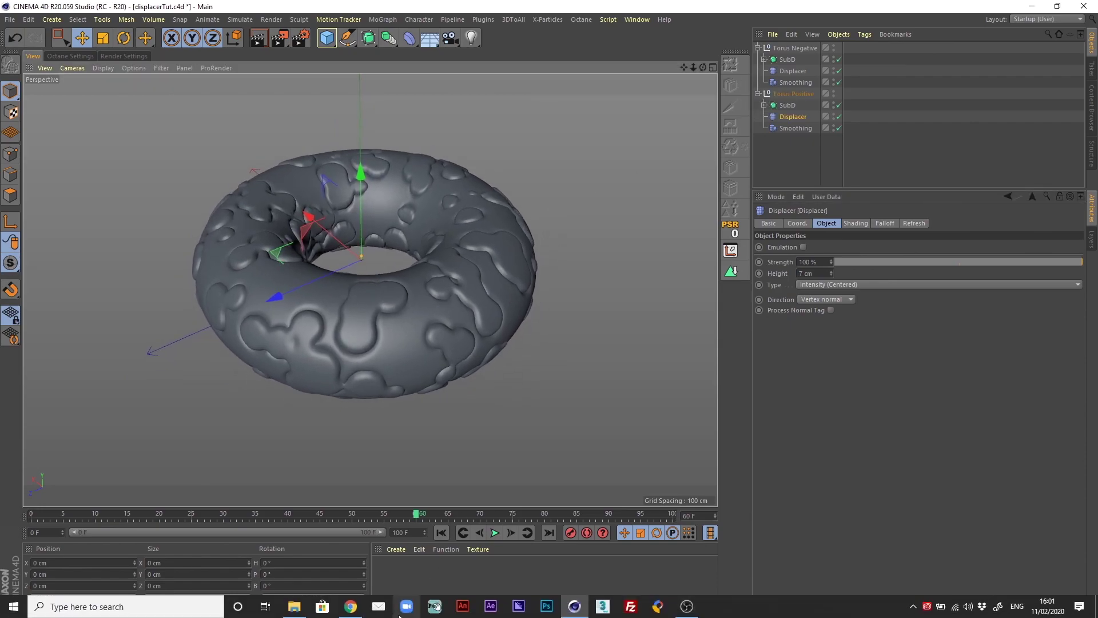
{"action": "left_click", "coordinate": [351, 607]}
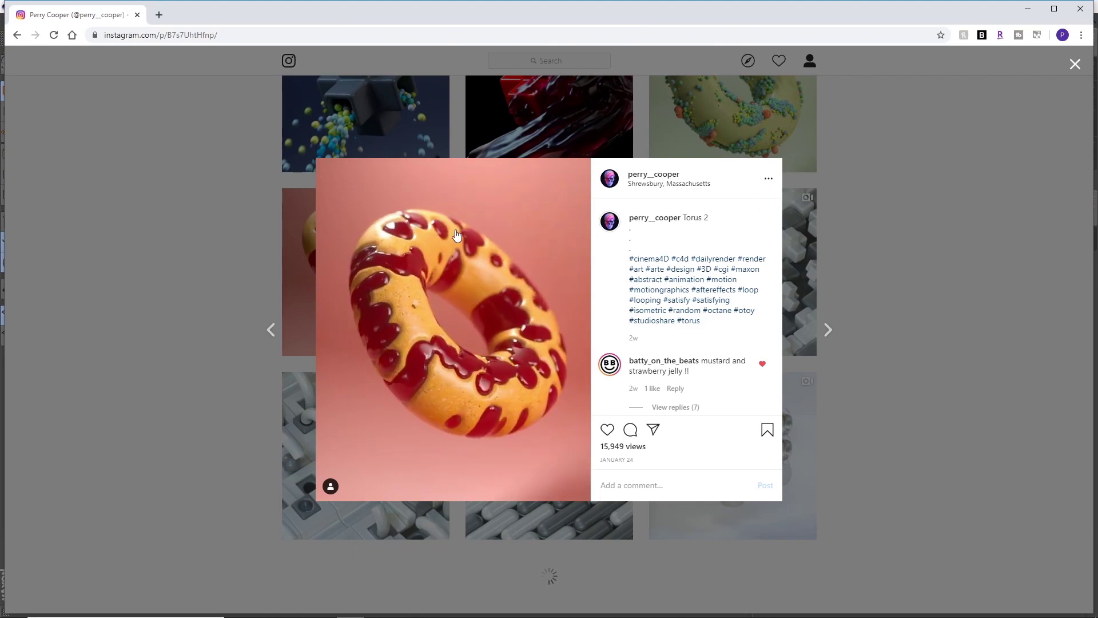
{"action": "left_click", "coordinate": [1032, 13]}
Step: Pause the noise animation at frame 4 and deselect all objects
{"action": "left_click", "coordinate": [496, 533]}
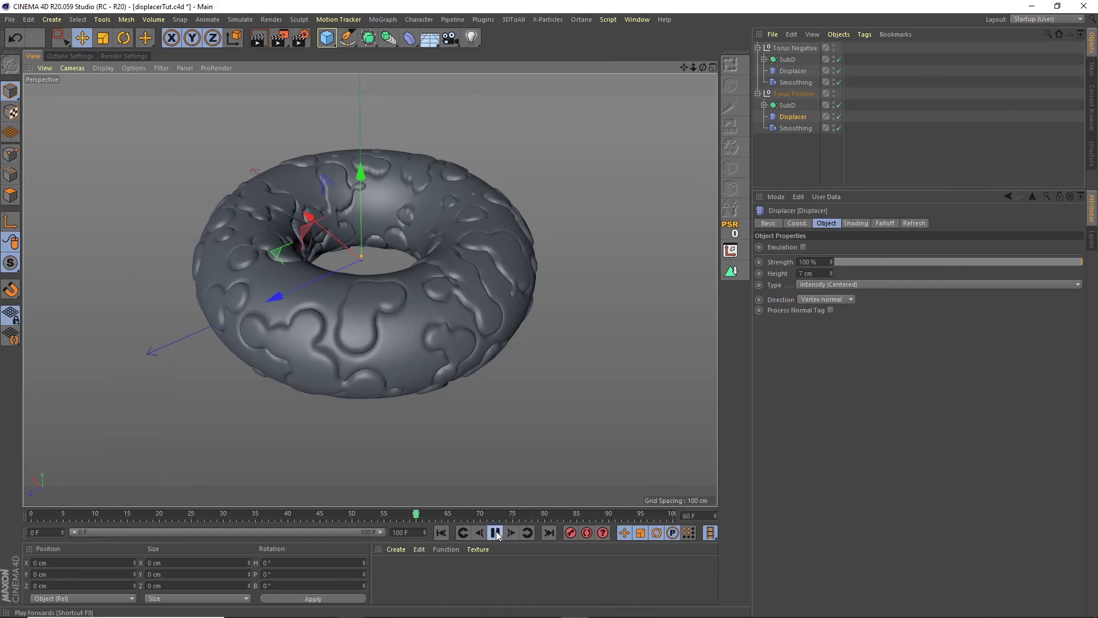
{"action": "left_click", "coordinate": [496, 533]}
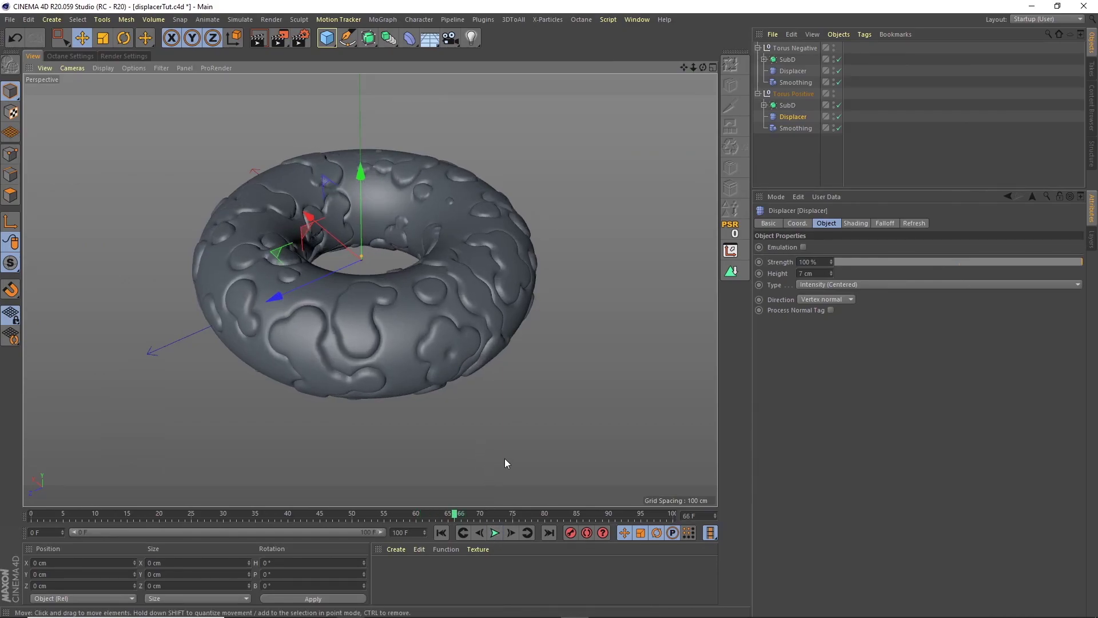
{"action": "key", "text": "F8"}
{"action": "left_click", "coordinate": [688, 280]}
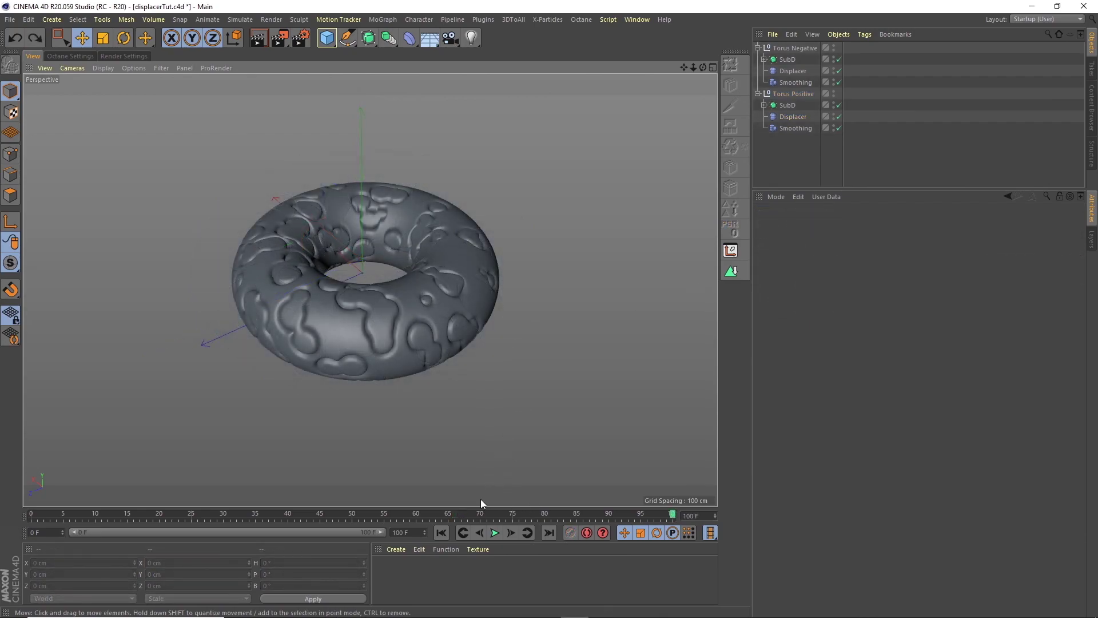
Step: Create a new material 'Mat' and apply it to the Torus Negative group
{"action": "left_click", "coordinate": [396, 550]}
{"action": "left_click", "coordinate": [418, 417]}
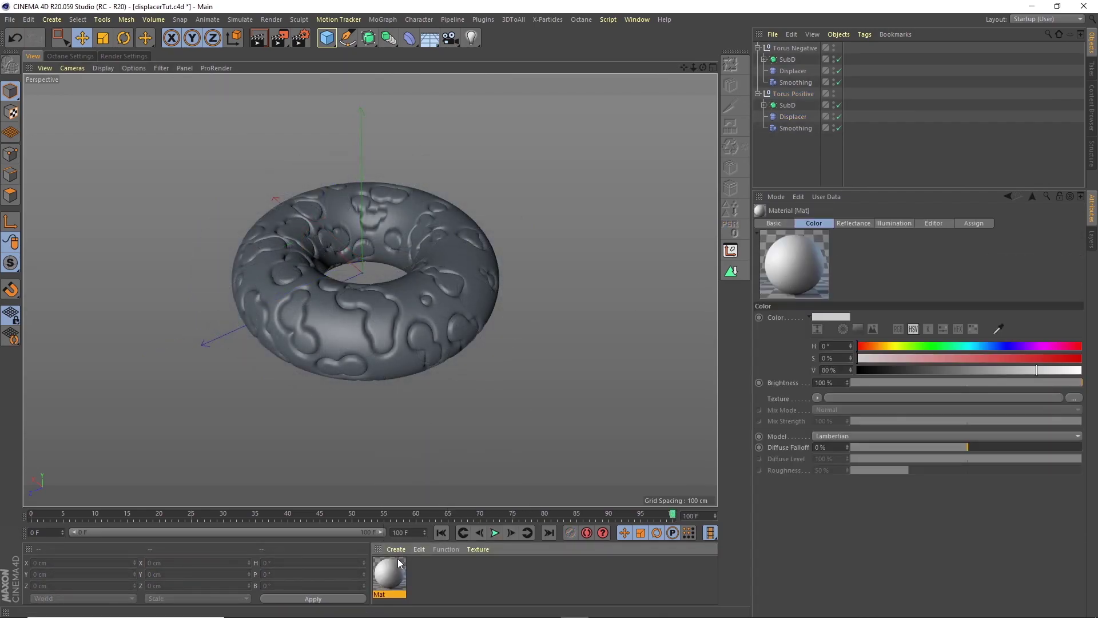
{"action": "double_click", "coordinate": [396, 566]}
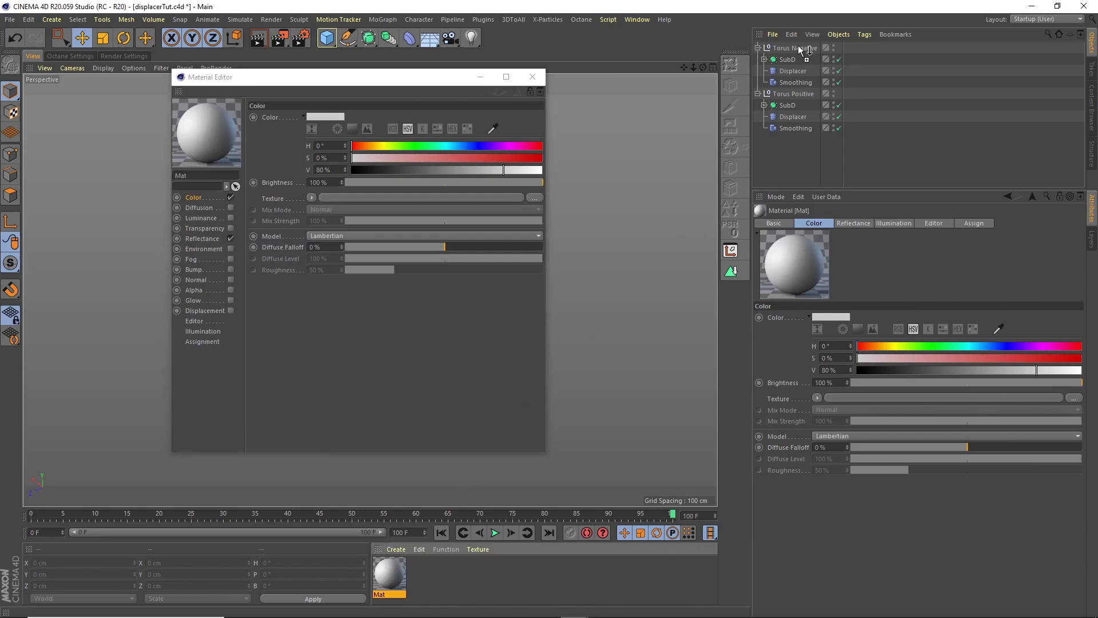
{"action": "left_click_drag", "start_coordinate": [786, 59], "coordinate": [795, 48]}
{"action": "left_click", "coordinate": [533, 76]}
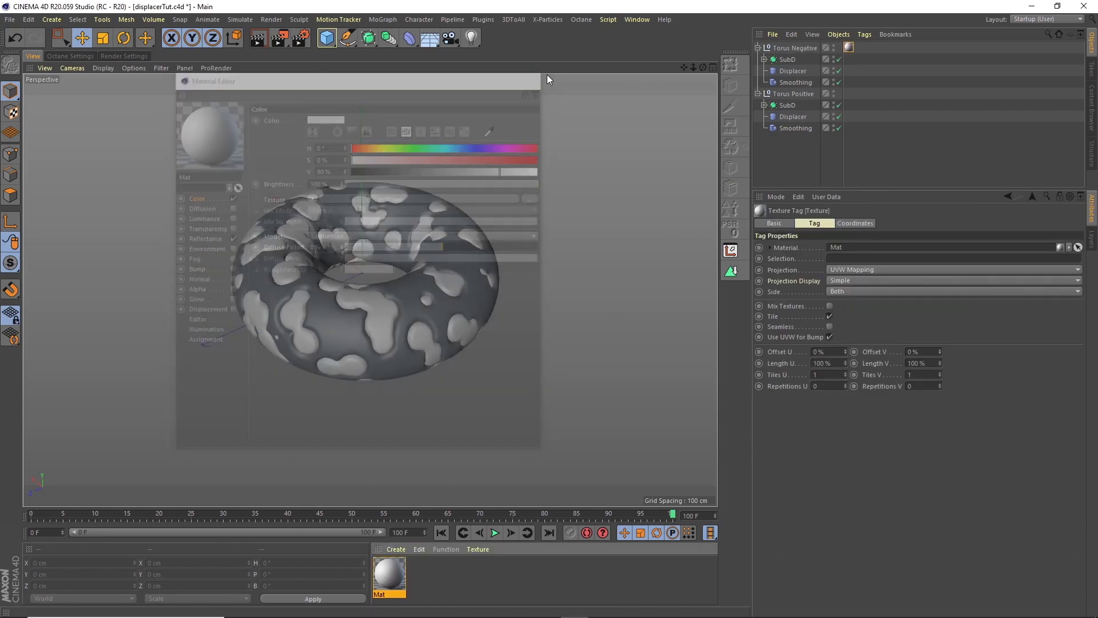
Step: Preview the animation with the material, then zoom in closer on the torus
{"action": "left_click", "coordinate": [494, 533]}
{"action": "left_click", "coordinate": [495, 535]}
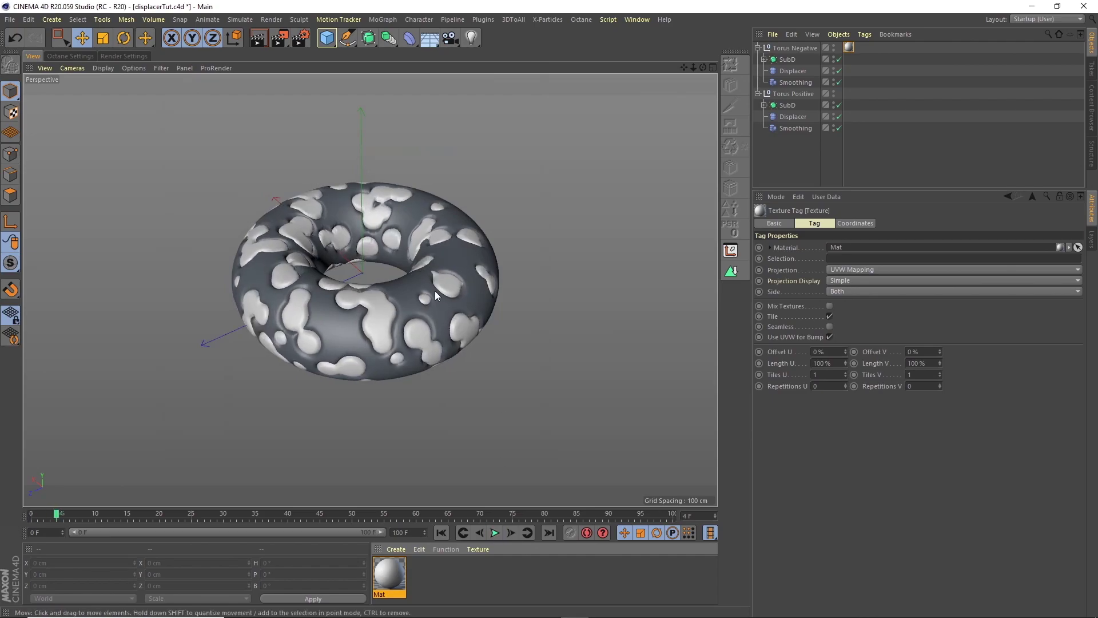
{"action": "right_click_drag", "start_coordinate": [474, 303], "coordinate": [420, 273], "text": "alt"}
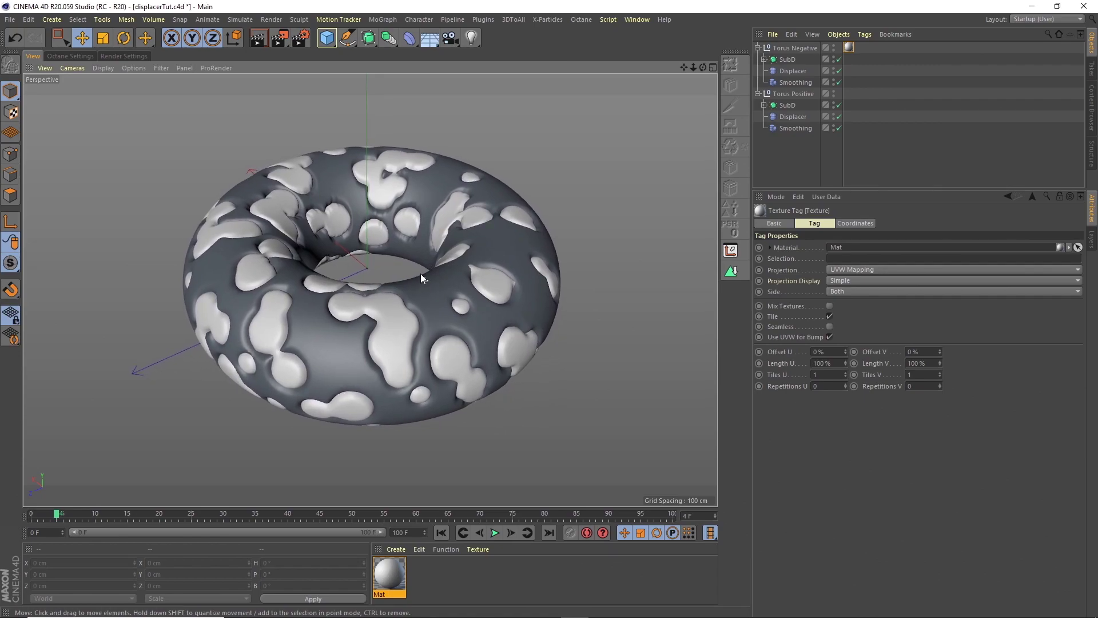
Step: In the Displacer's noise shader, set Cycles to 2, turn Absolute on, and set Global Scale to 2000%
{"action": "left_click", "coordinate": [794, 70]}
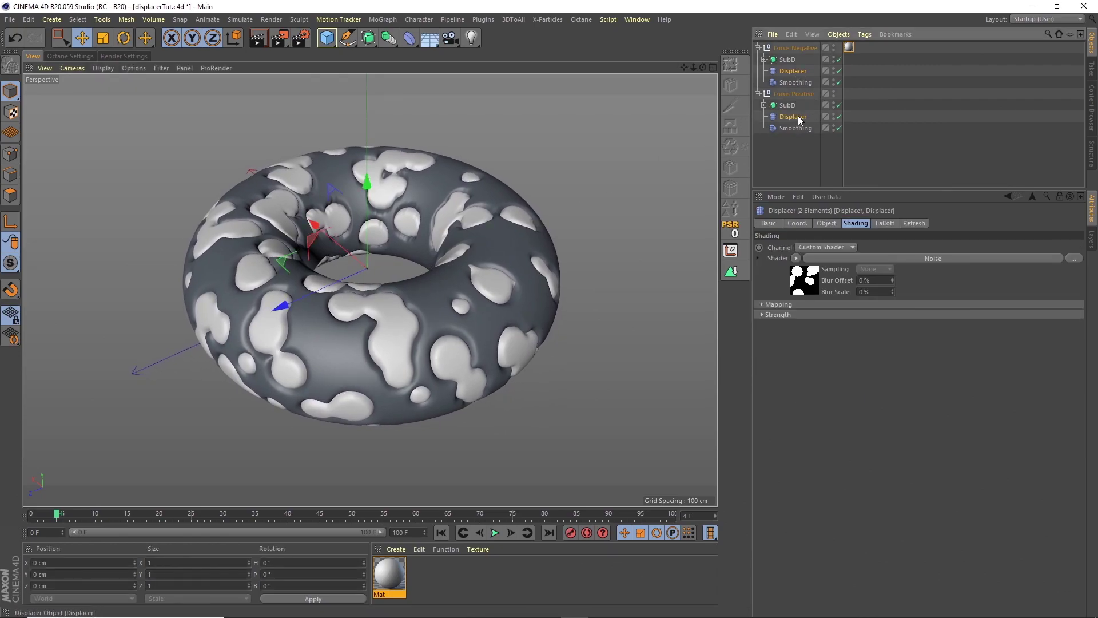
{"action": "left_click", "coordinate": [807, 286]}
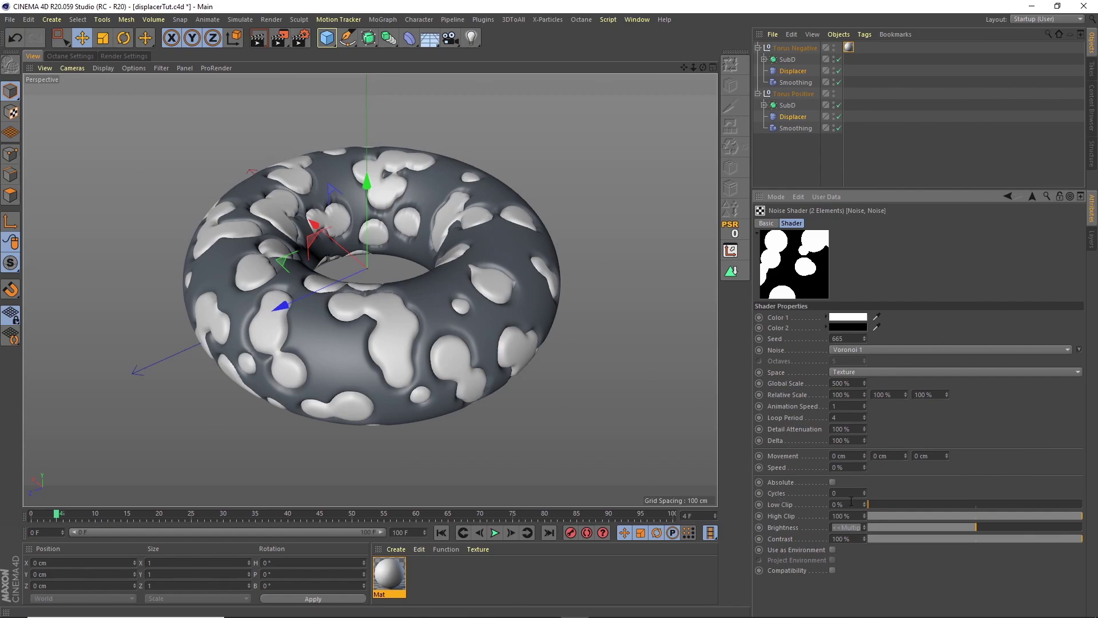
{"action": "left_click", "coordinate": [834, 493]}
{"action": "key", "text": "Return"}
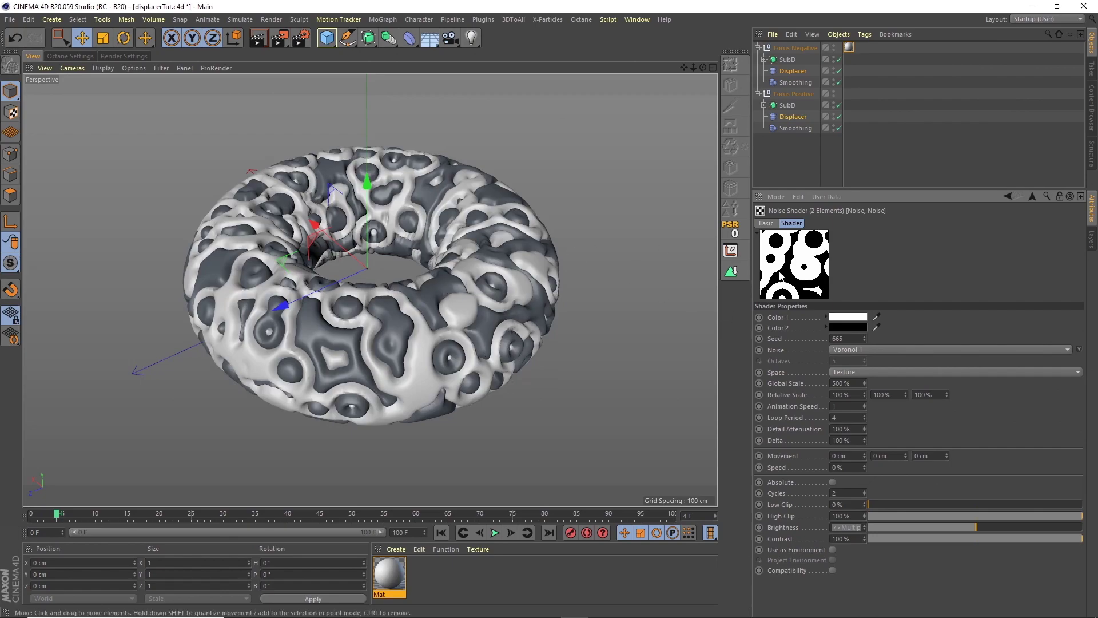
{"action": "left_click", "coordinate": [833, 482]}
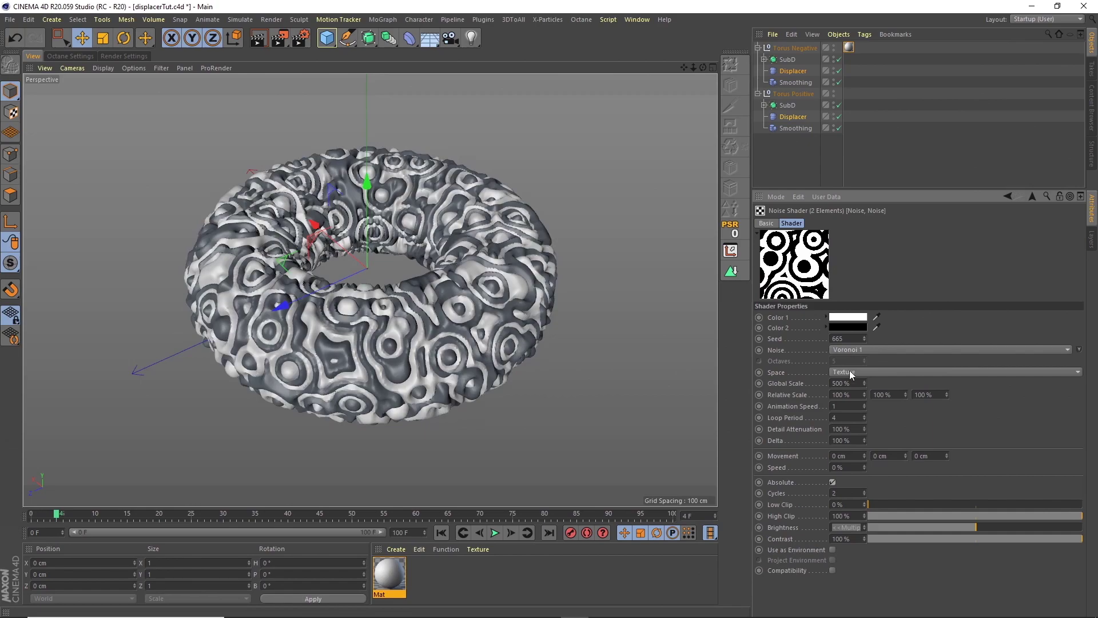
{"action": "double_click", "coordinate": [842, 383]}
{"action": "type", "text": "2000"}
{"action": "key", "text": "Return"}
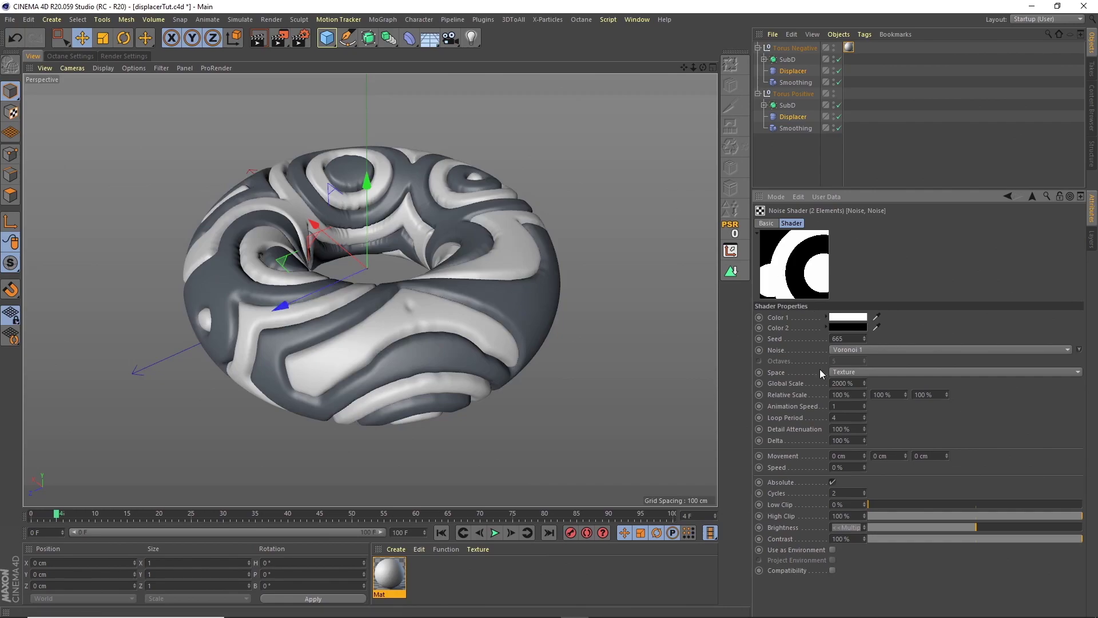
Step: Preview UV (2D) noise space during playback, then set Space back to Texture
{"action": "left_click", "coordinate": [852, 373]}
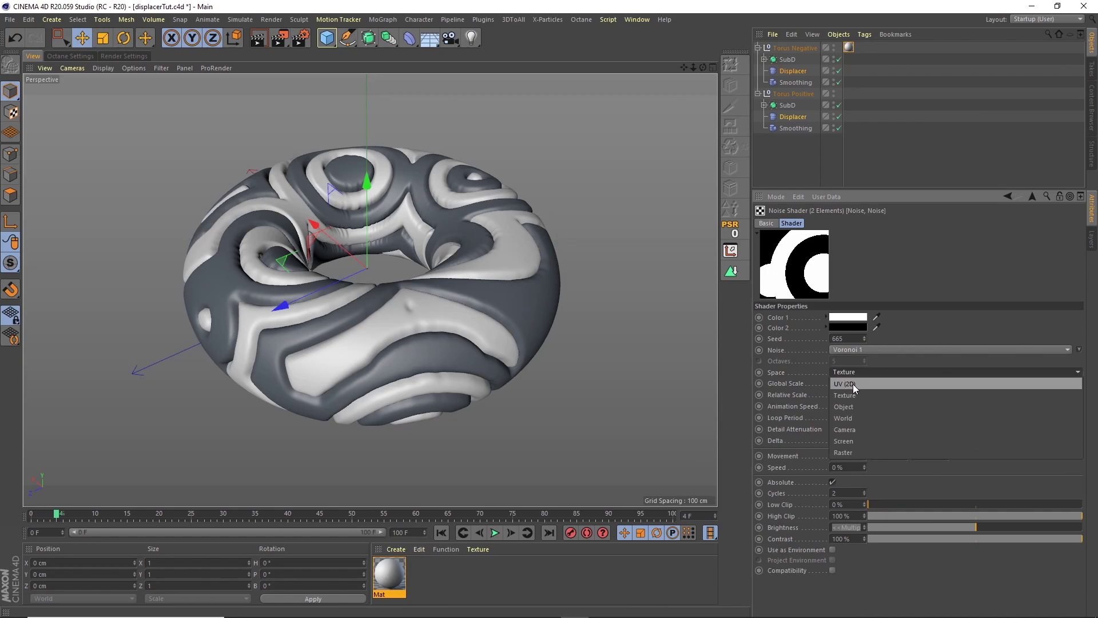
{"action": "left_click", "coordinate": [853, 383]}
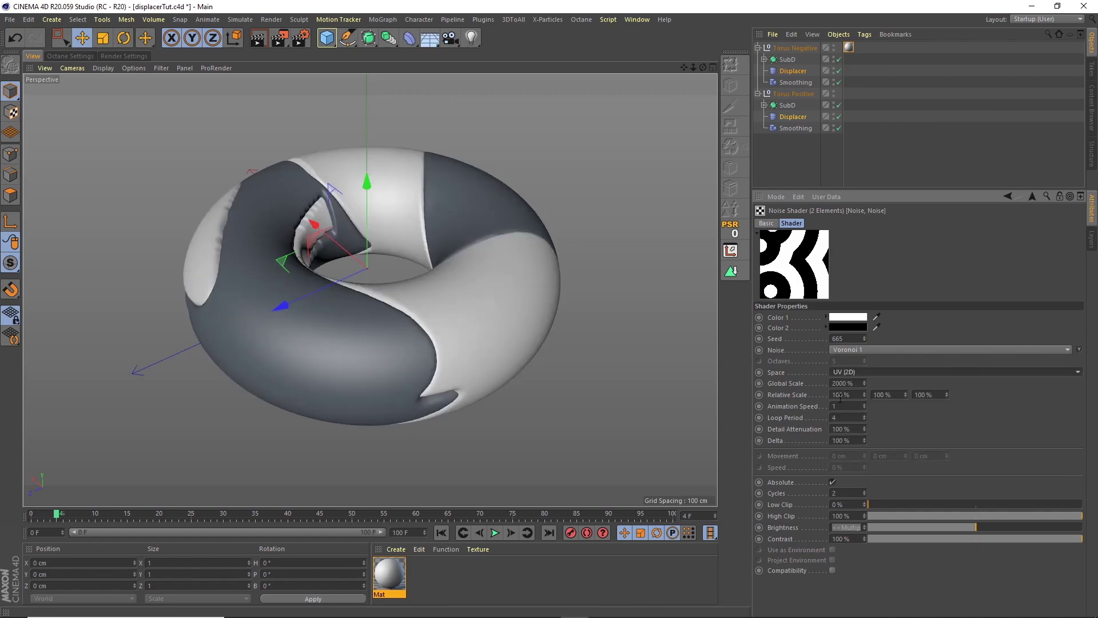
{"action": "left_click", "coordinate": [496, 534]}
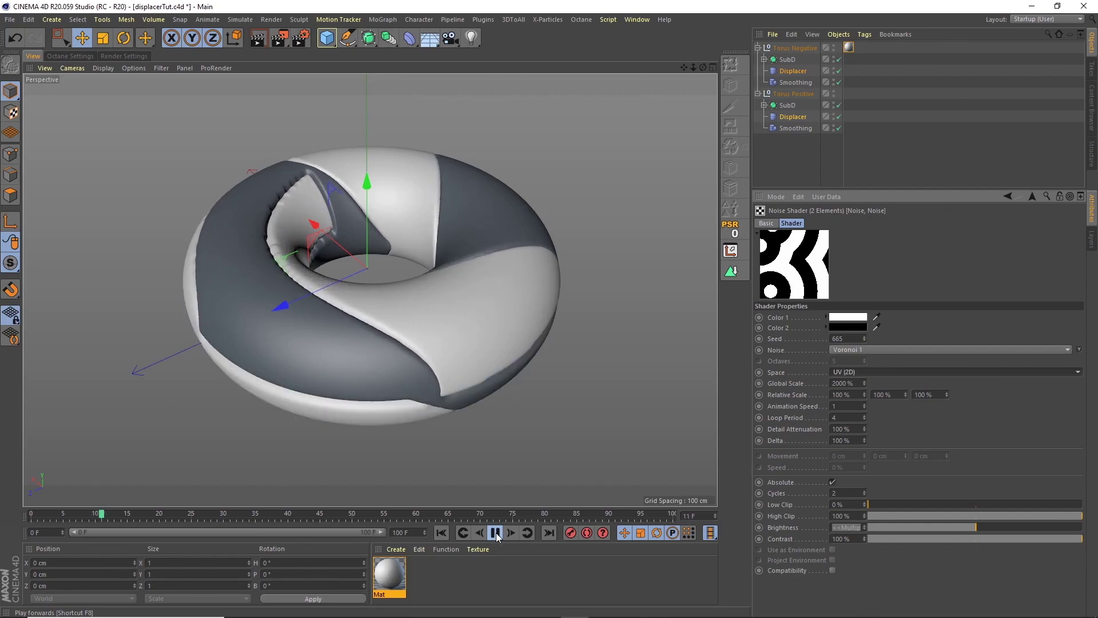
{"action": "left_click", "coordinate": [496, 533]}
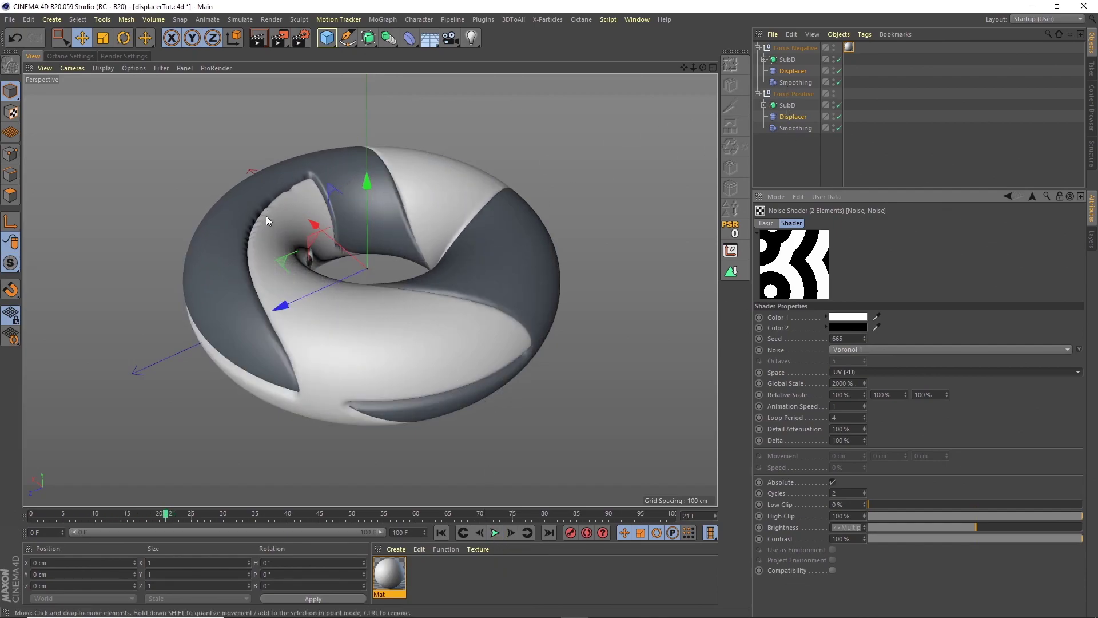
{"action": "left_click", "coordinate": [496, 534]}
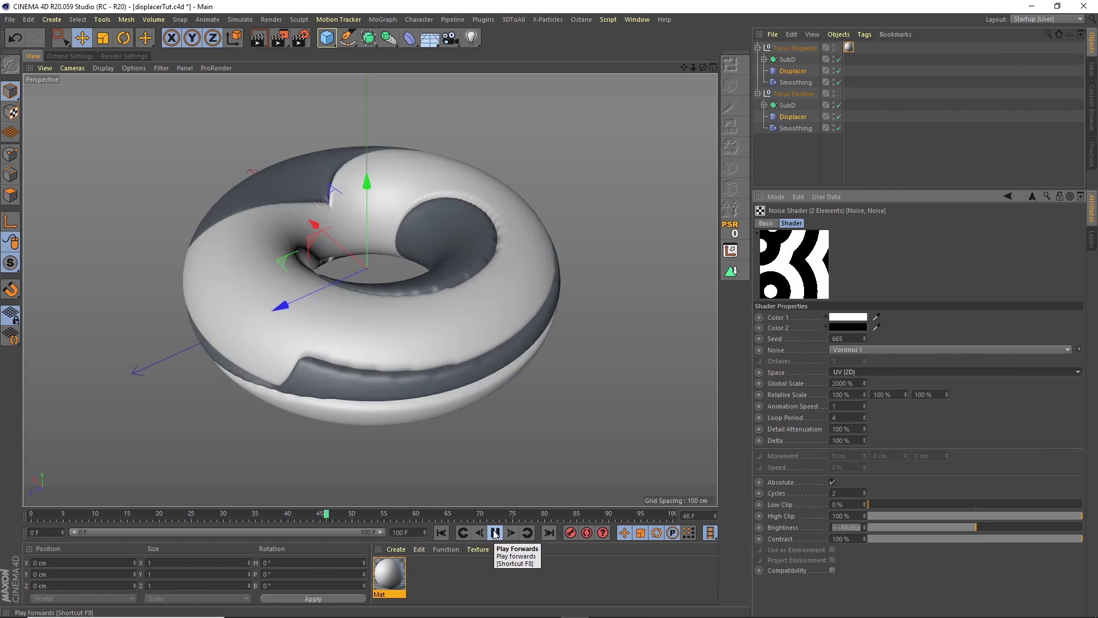
{"action": "left_click", "coordinate": [495, 534]}
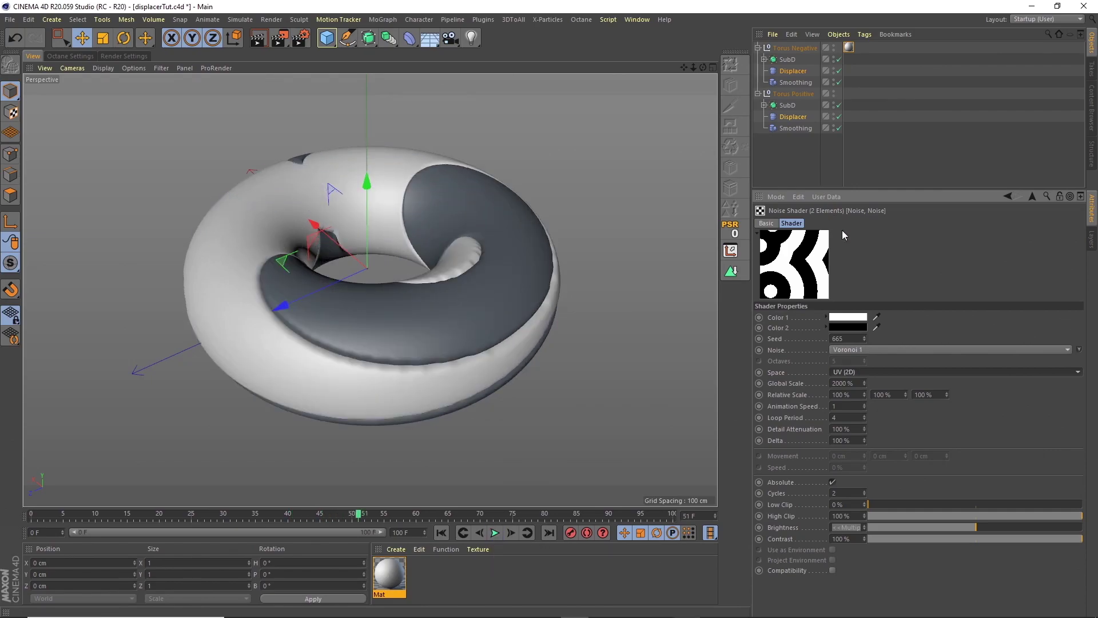
{"action": "left_click", "coordinate": [857, 376]}
{"action": "left_click", "coordinate": [855, 397]}
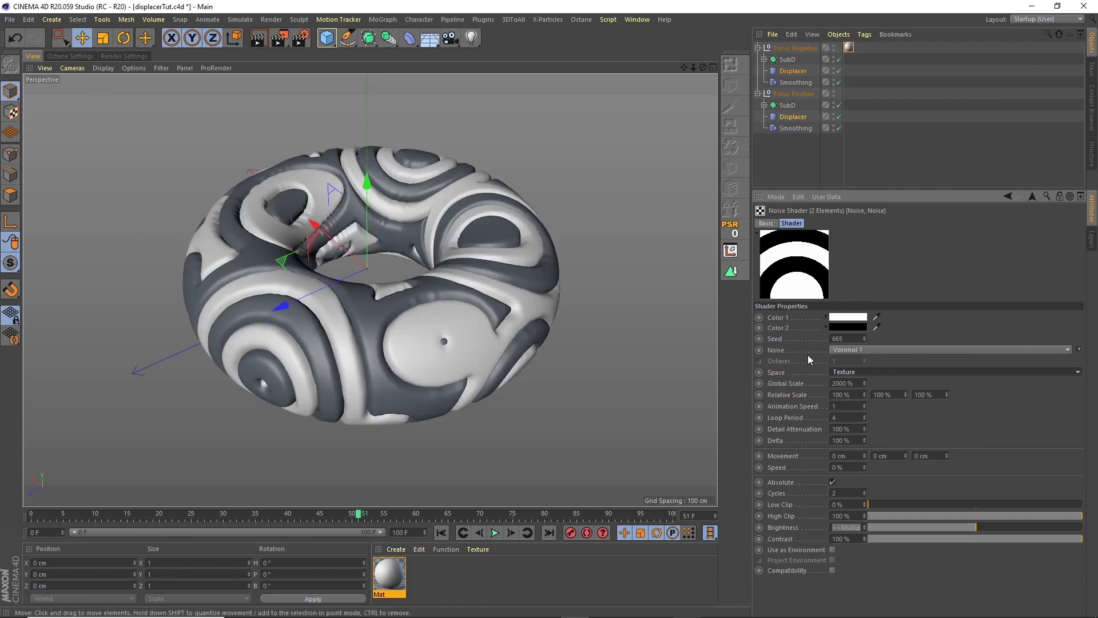
Step: Set the second Relative Scale to 10000% and preview playback, stopping at frame 63
{"action": "double_click", "coordinate": [881, 395]}
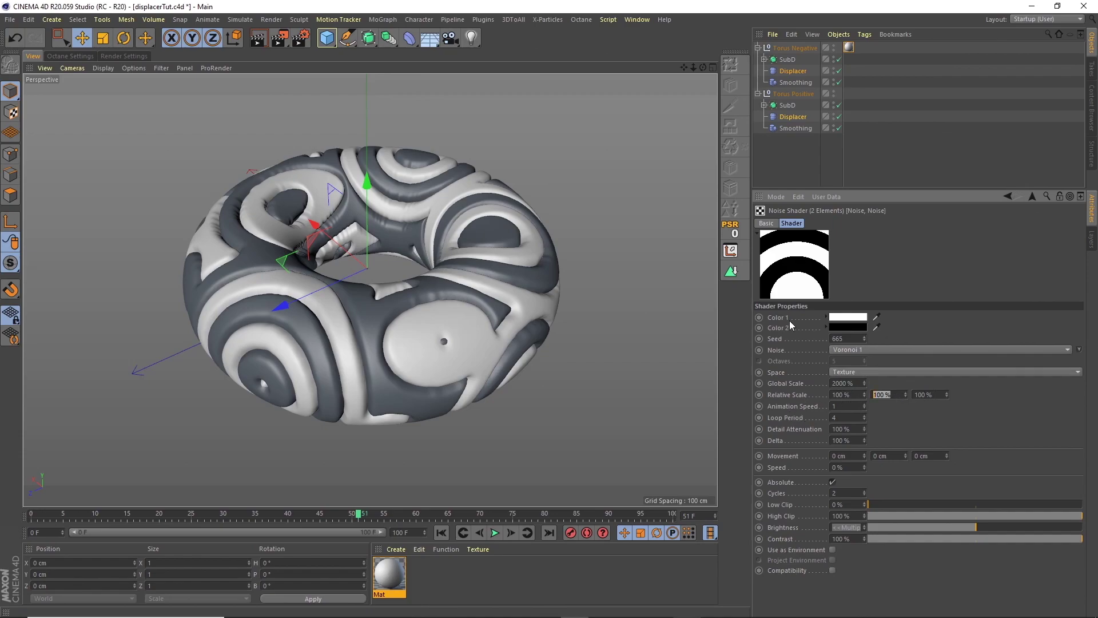
{"action": "type", "text": "10000"}
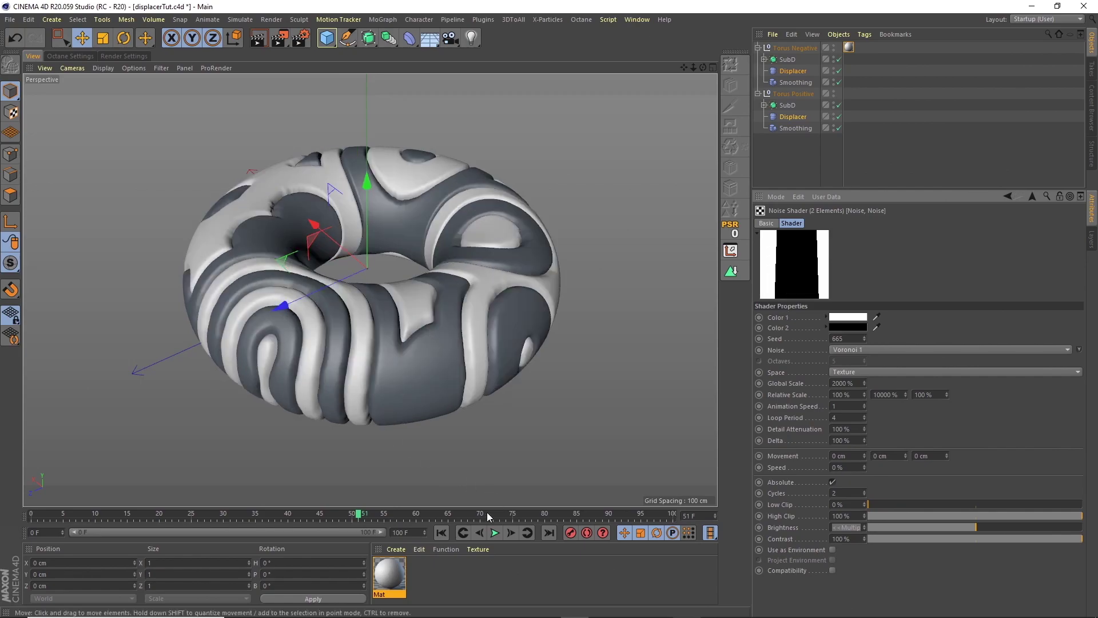
{"action": "left_click", "coordinate": [495, 533]}
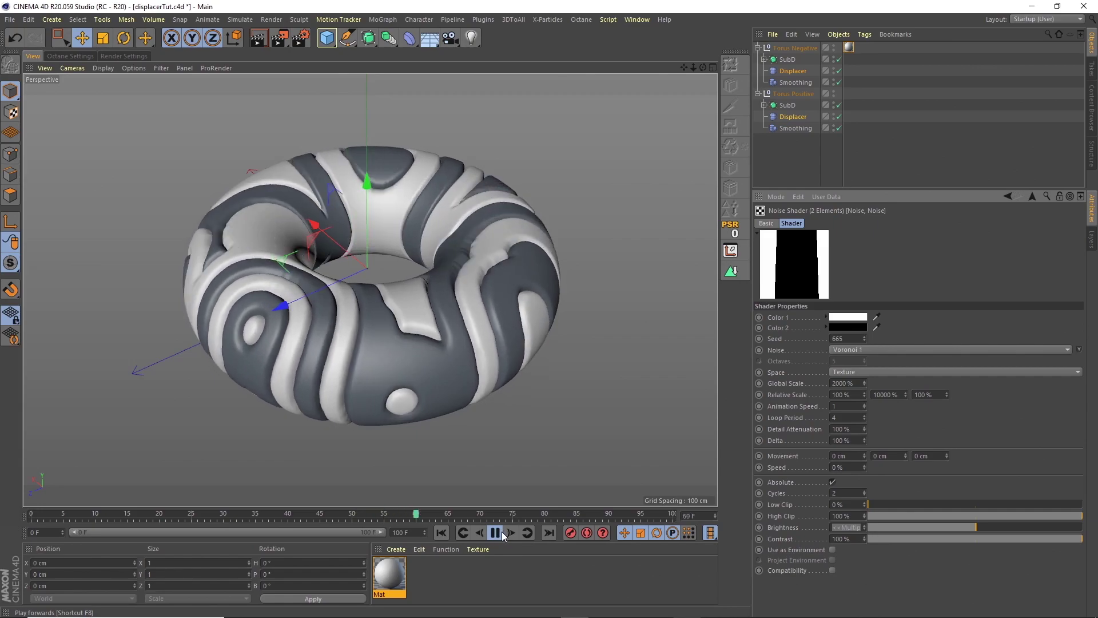
{"action": "left_click", "coordinate": [496, 534]}
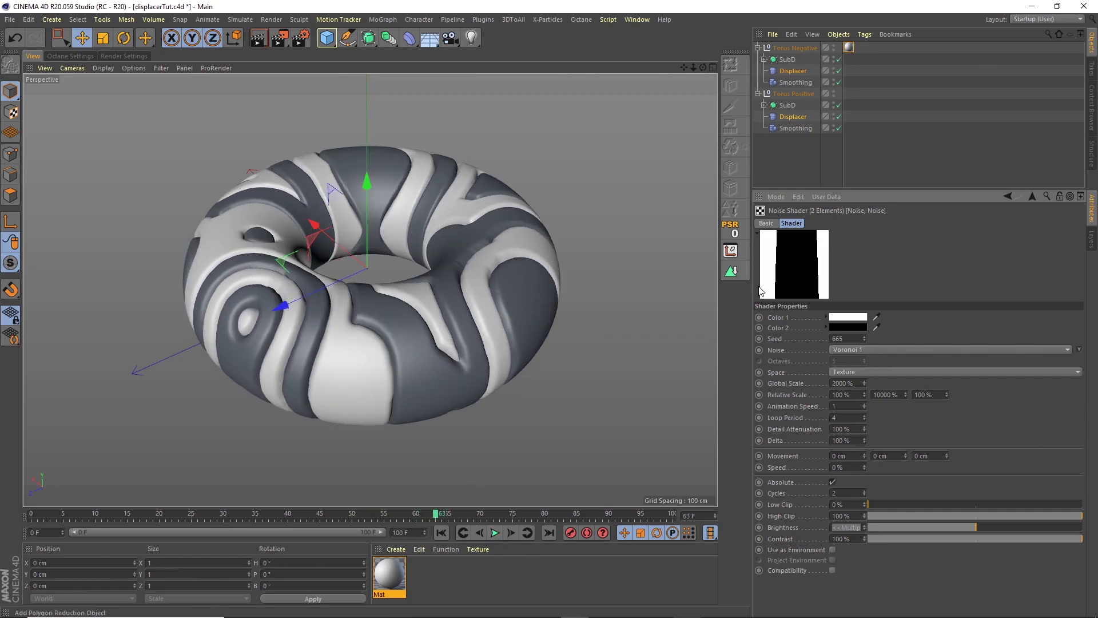
Step: Try Voronoi 1 and Voronoi 2 noise, settle on Voronoi 3, and preview it playing
{"action": "left_click", "coordinate": [847, 351]}
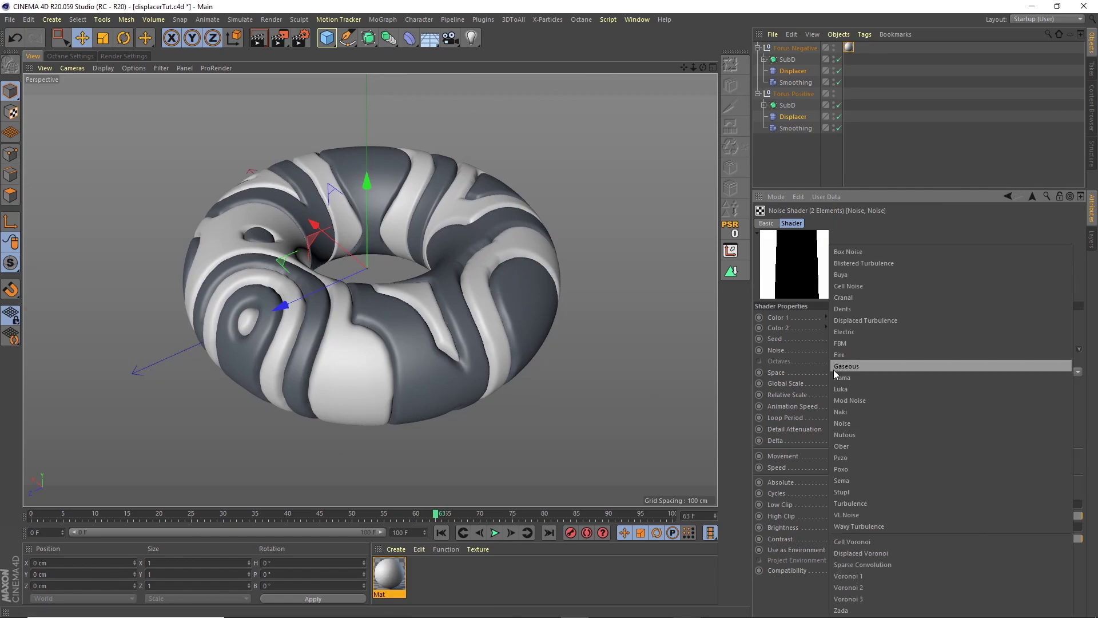
{"action": "left_click", "coordinate": [856, 577]}
{"action": "left_click", "coordinate": [878, 352]}
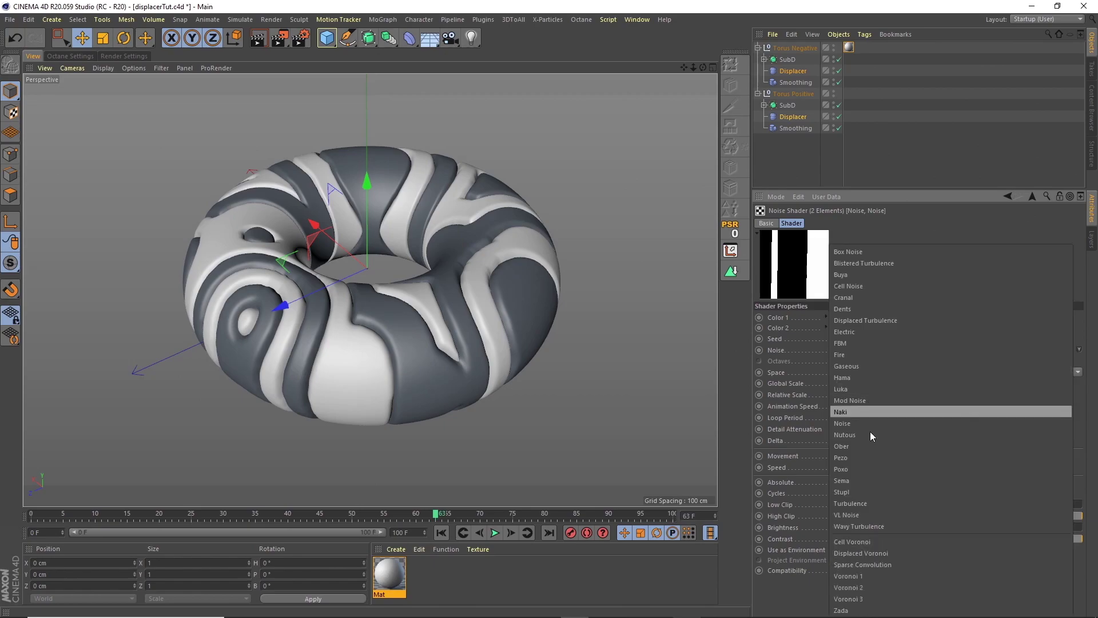
{"action": "left_click", "coordinate": [856, 486]}
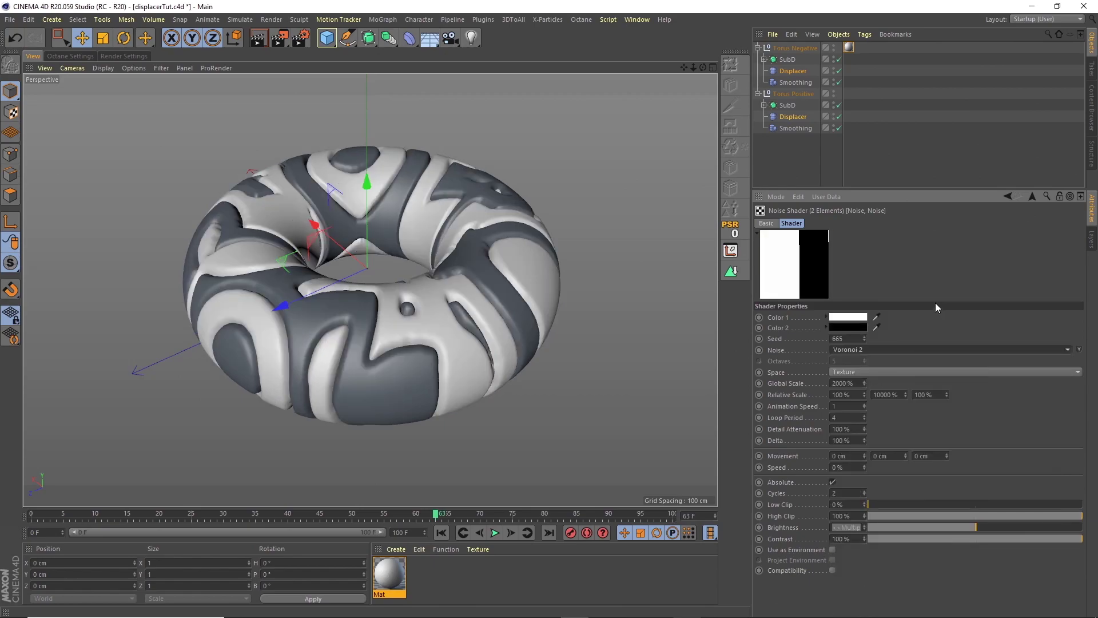
{"action": "left_click", "coordinate": [858, 351]}
{"action": "left_click", "coordinate": [860, 595]}
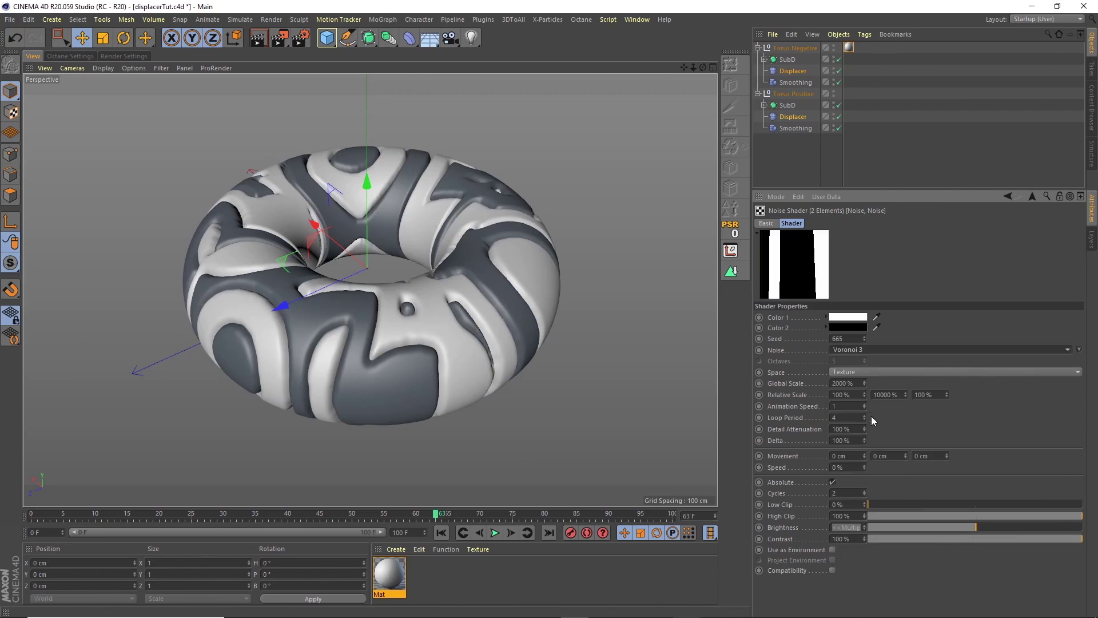
{"action": "left_click", "coordinate": [495, 533]}
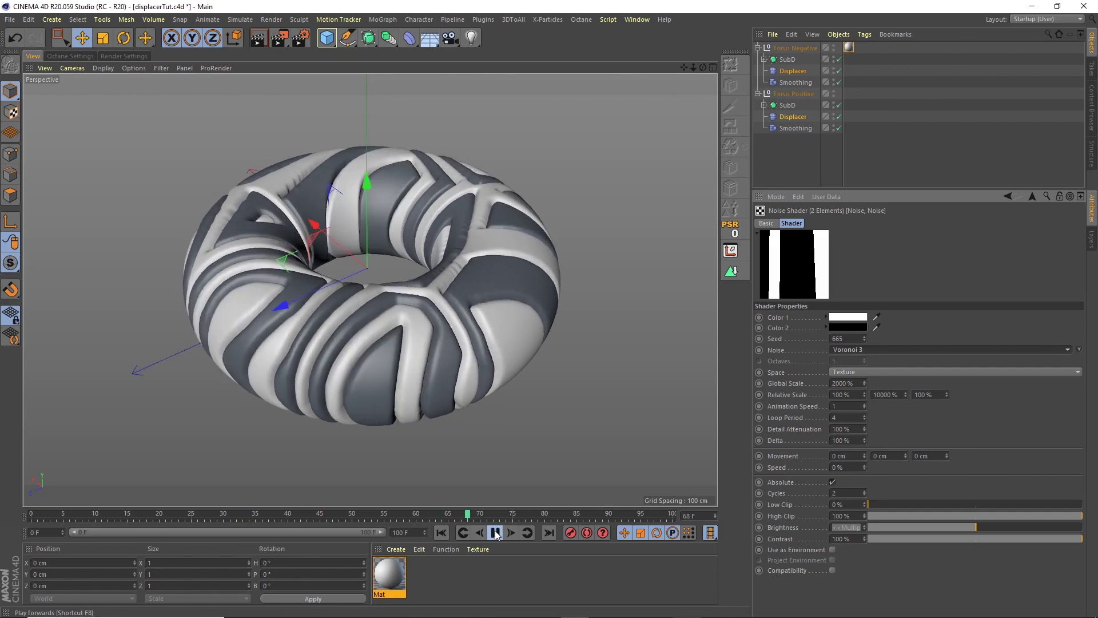
{"action": "left_click", "coordinate": [495, 532]}
Step: Set Global Scale to 1000% and the second Relative Scale back to 100%
{"action": "left_click", "coordinate": [833, 383]}
{"action": "type", "text": "1000"}
{"action": "key", "text": "Return"}
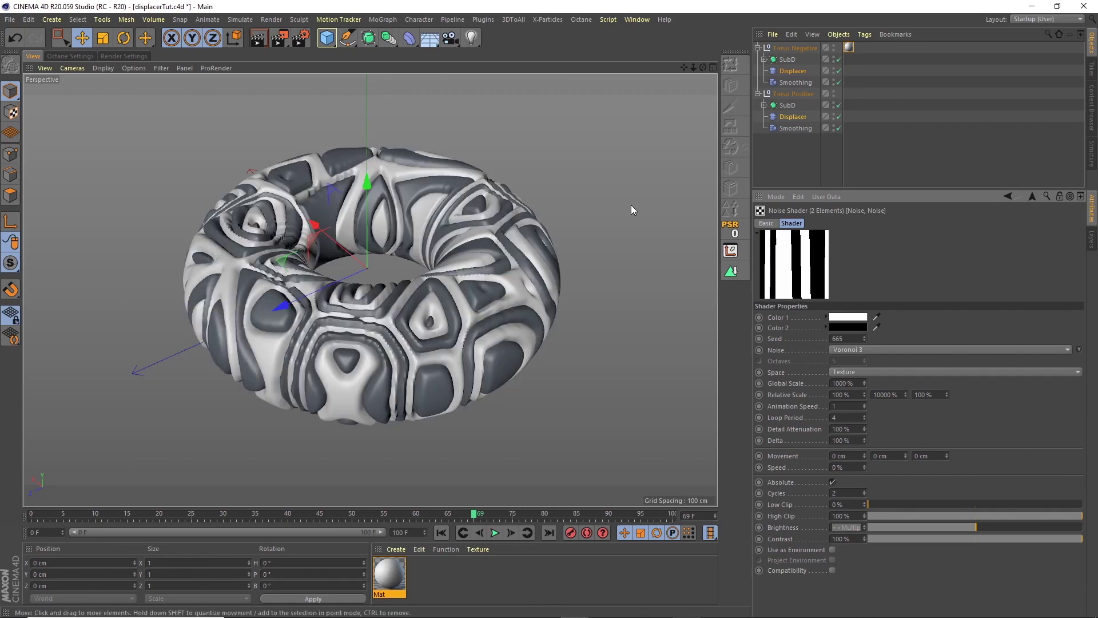
{"action": "key", "text": "Tab"}
{"action": "key", "text": "Tab"}
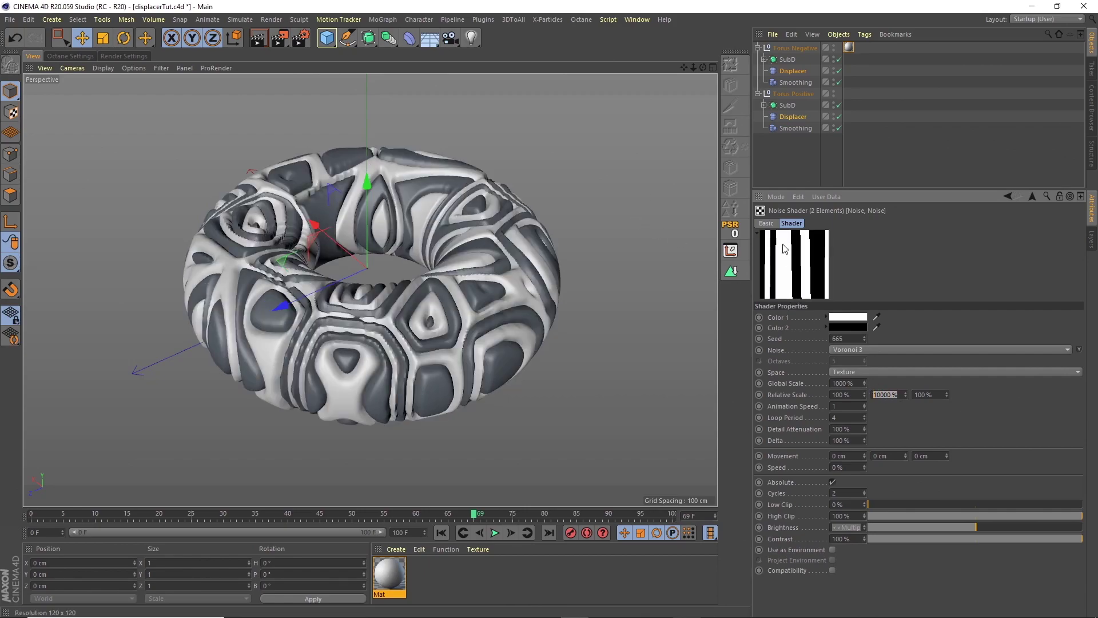
{"action": "type", "text": "100"}
{"action": "key", "text": "Return"}
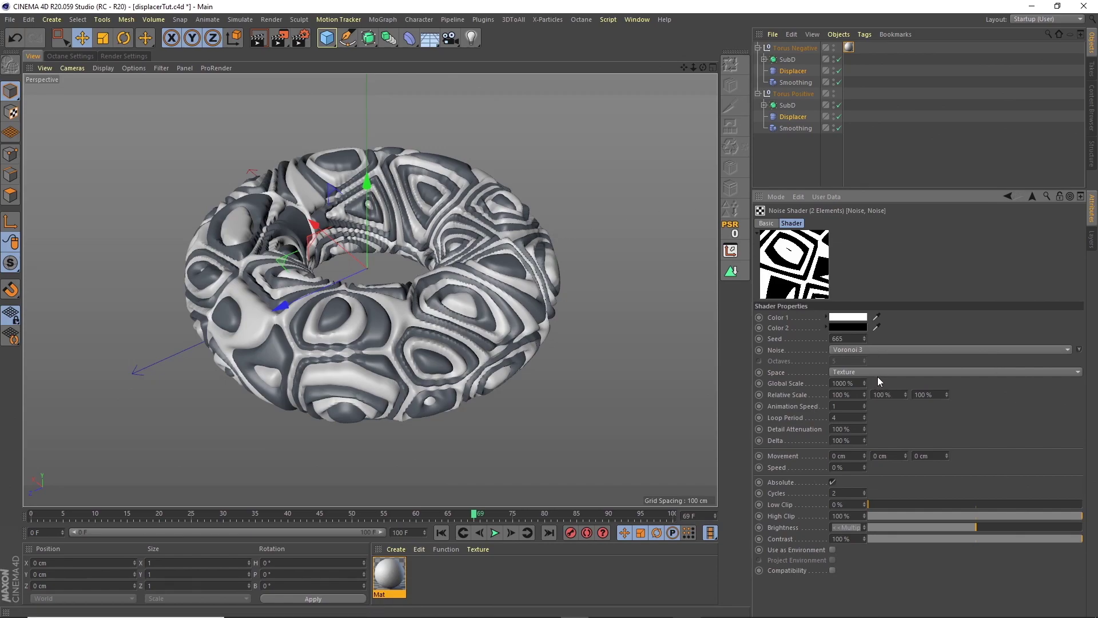
Step: Preview Electric noise during playback, then change the noise type to Naki
{"action": "left_click", "coordinate": [856, 348]}
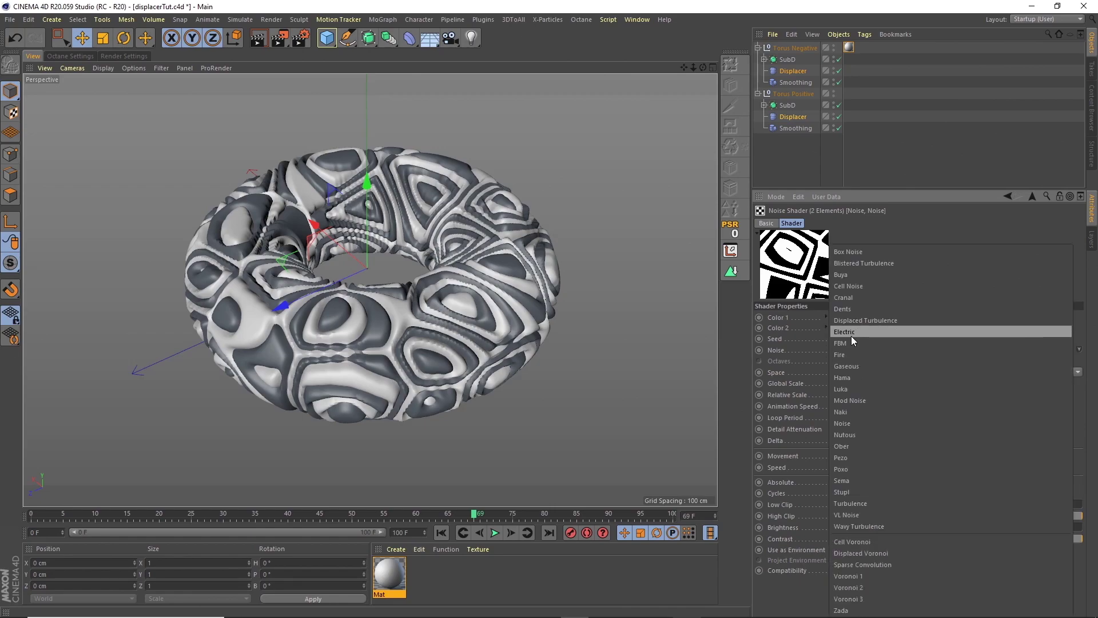
{"action": "left_click", "coordinate": [852, 333]}
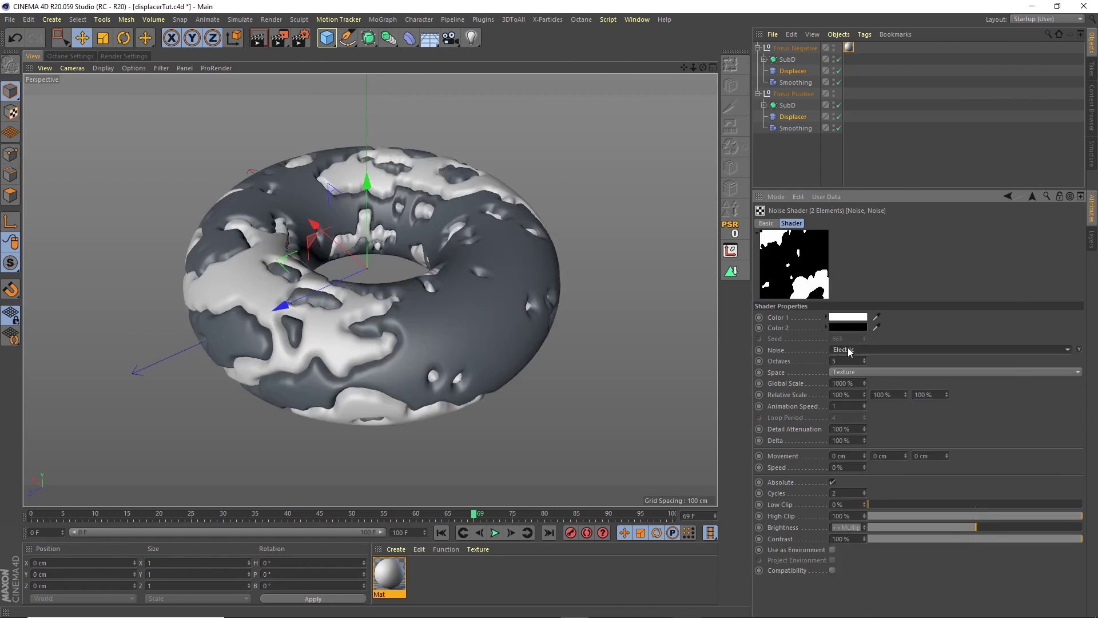
{"action": "left_click", "coordinate": [495, 532]}
{"action": "left_click", "coordinate": [496, 533]}
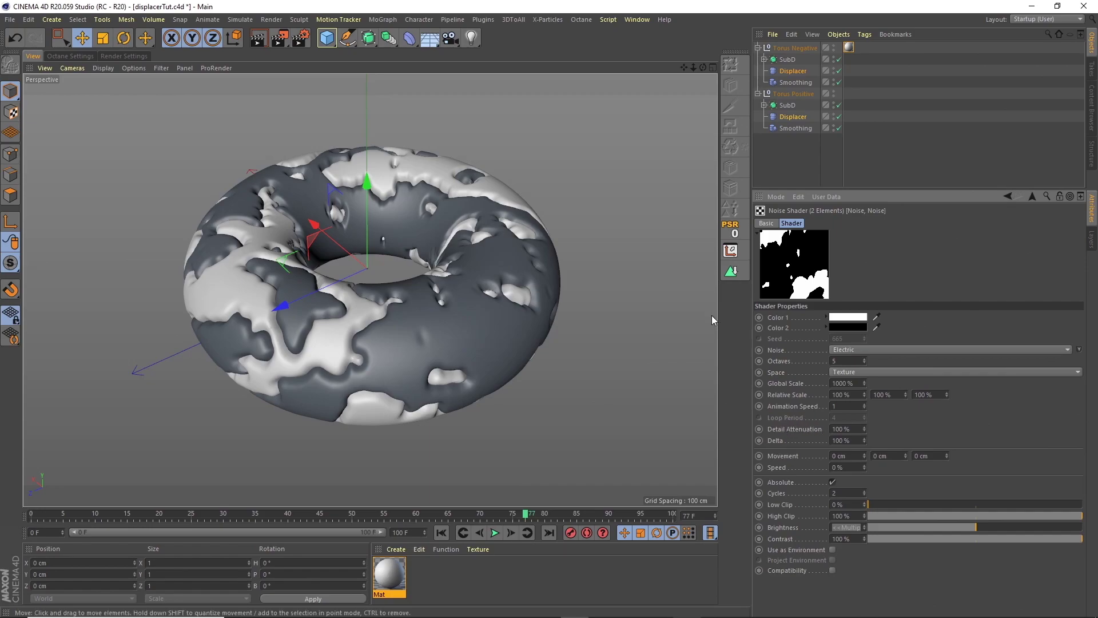
{"action": "left_click", "coordinate": [857, 349]}
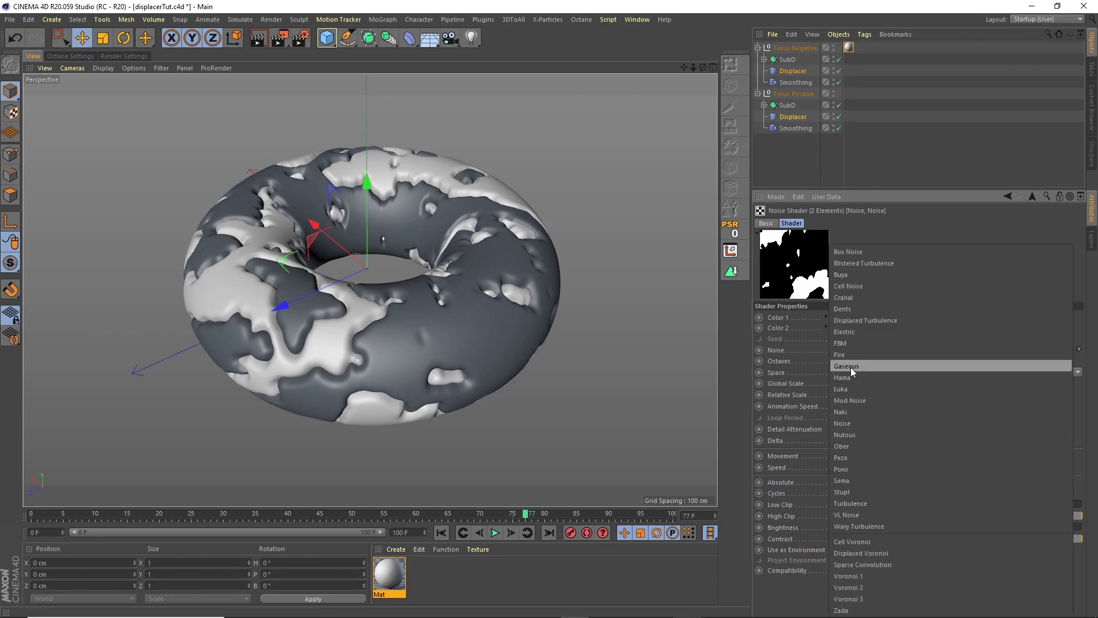
{"action": "left_click", "coordinate": [852, 415]}
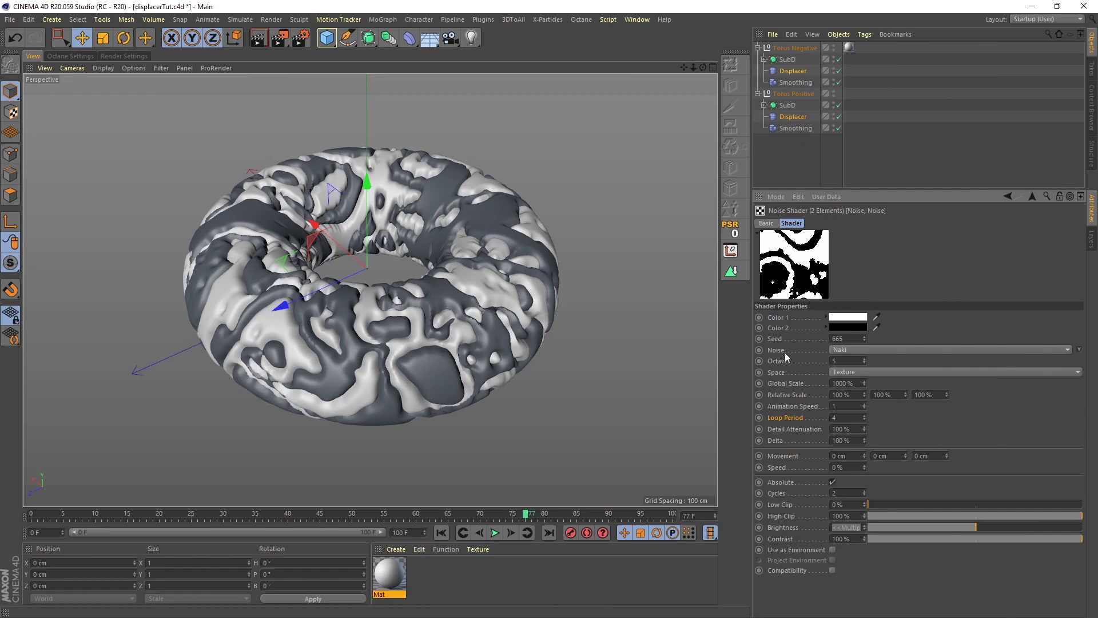
Step: Set the noise to Voronoi 1 with Global Scale 1500% and second Relative Scale 5000%
{"action": "left_click", "coordinate": [857, 349]}
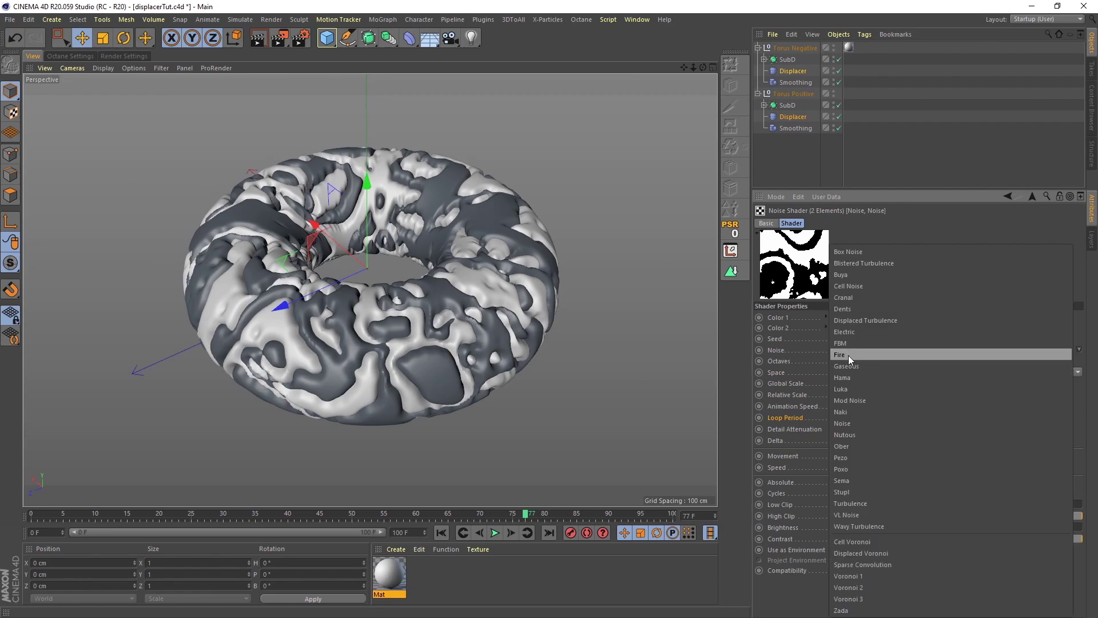
{"action": "left_click", "coordinate": [853, 574]}
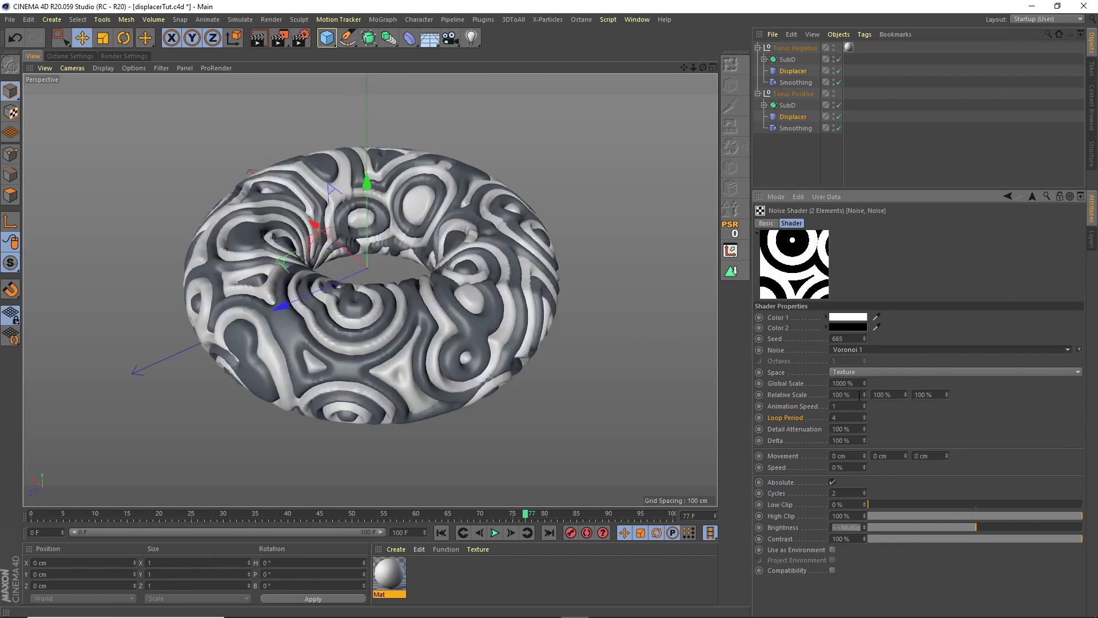
{"action": "left_click", "coordinate": [842, 384]}
{"action": "type", "text": "750"}
{"action": "key", "text": "Return"}
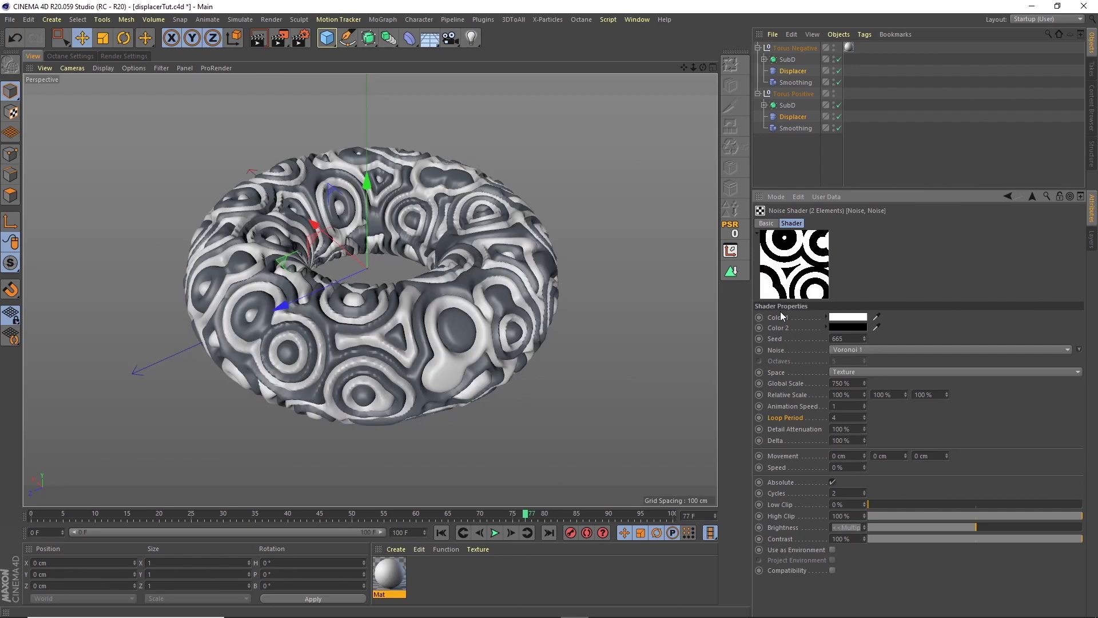
{"action": "type", "text": "1500"}
{"action": "key", "text": "Return"}
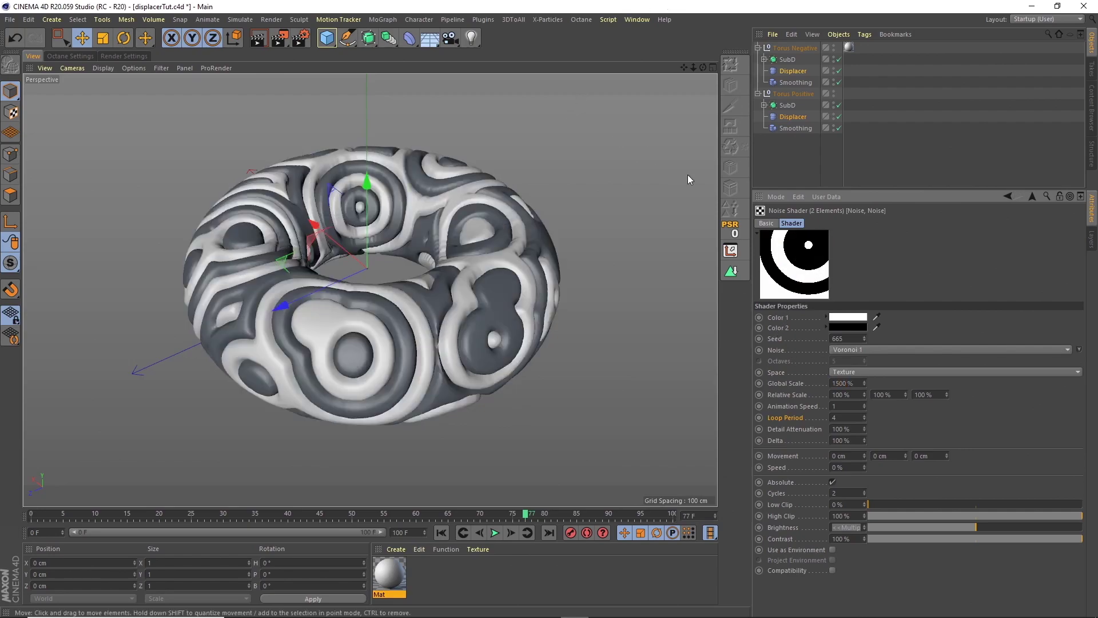
{"action": "left_click", "coordinate": [881, 394]}
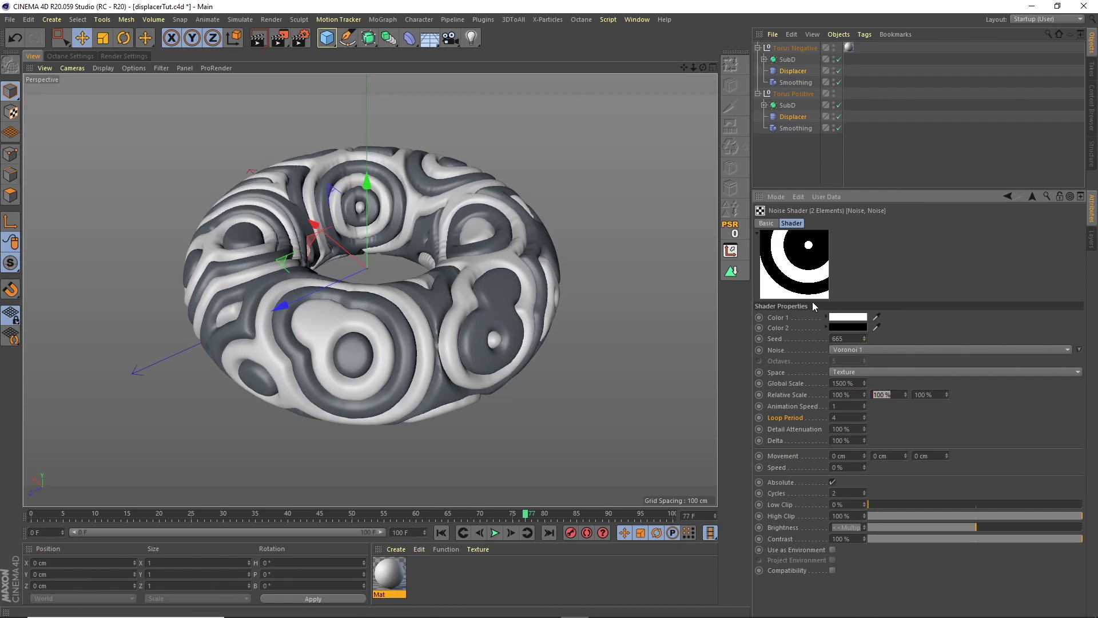
{"action": "type", "text": "5000"}
{"action": "key", "text": "Return"}
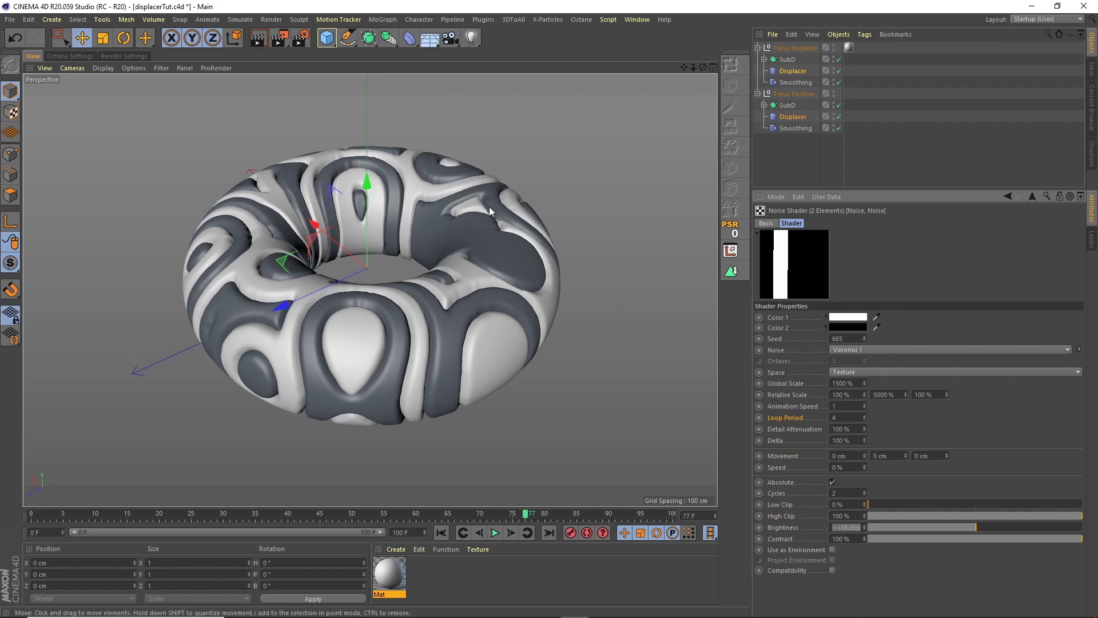
{"action": "left_click", "coordinate": [786, 59]}
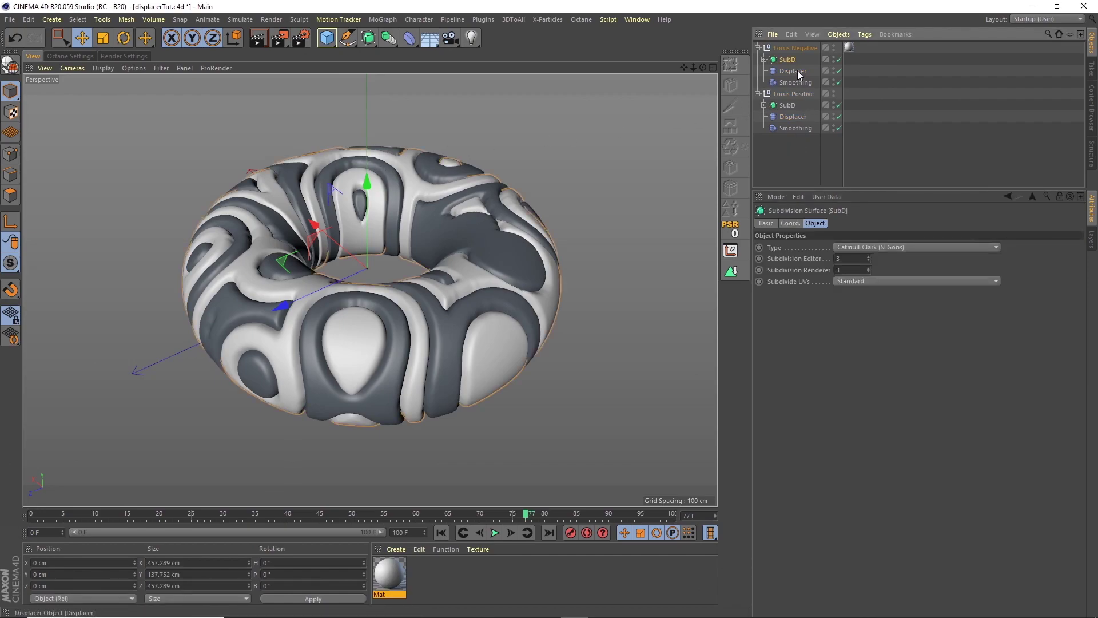
{"action": "left_click", "coordinate": [798, 69]}
{"action": "left_click", "coordinate": [788, 59]}
{"action": "left_click", "coordinate": [788, 105], "text": "ctrl"}
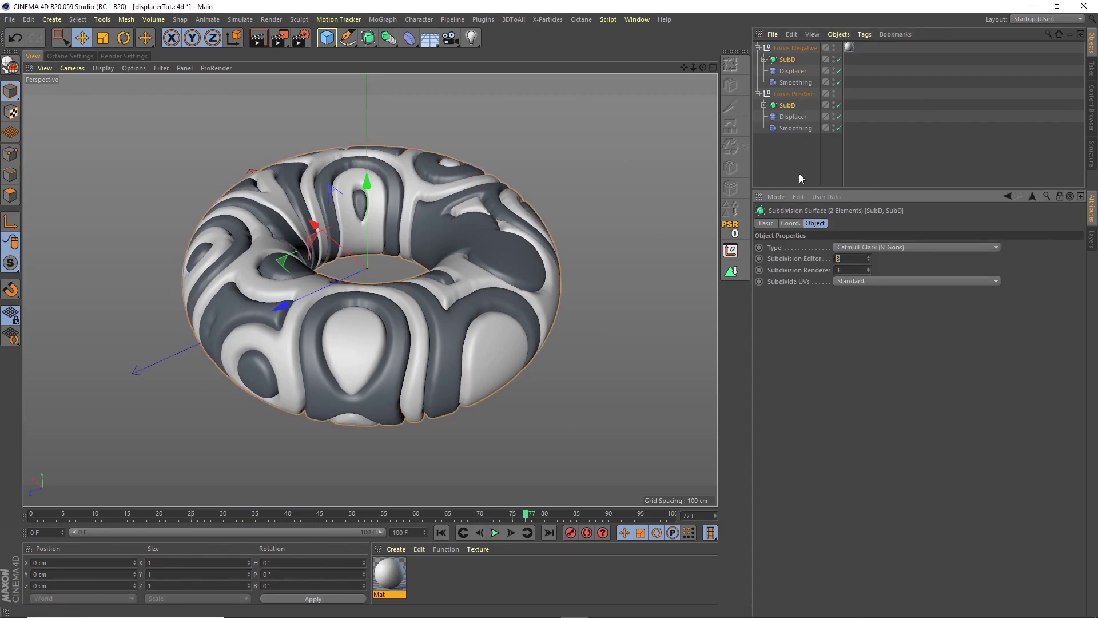
{"action": "type", "text": "4"}
{"action": "key", "text": "Return"}
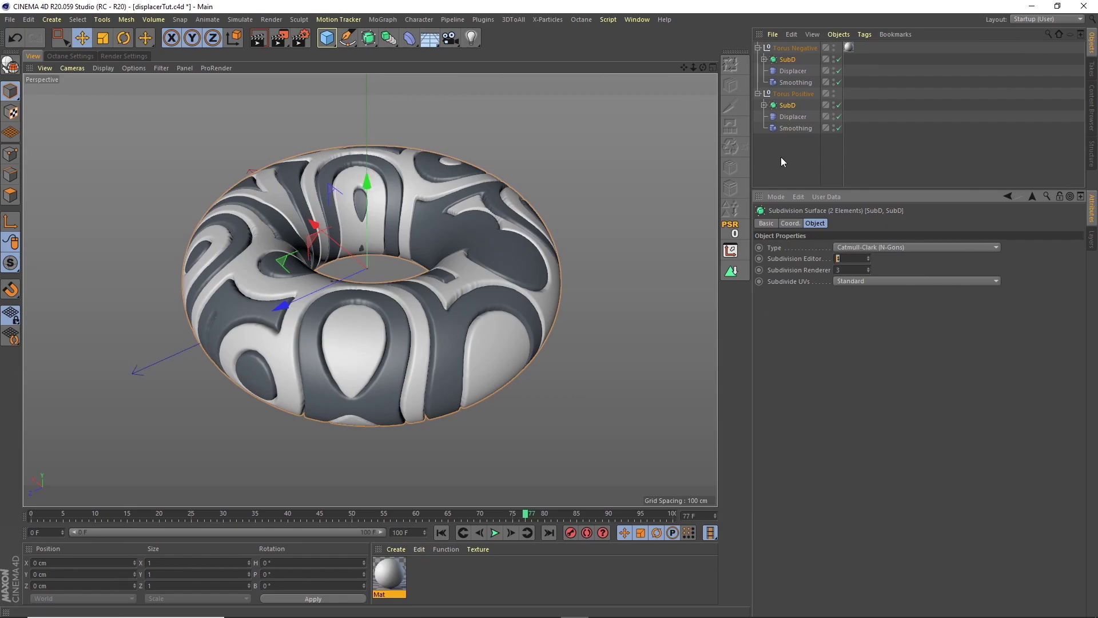
{"action": "type", "text": "3"}
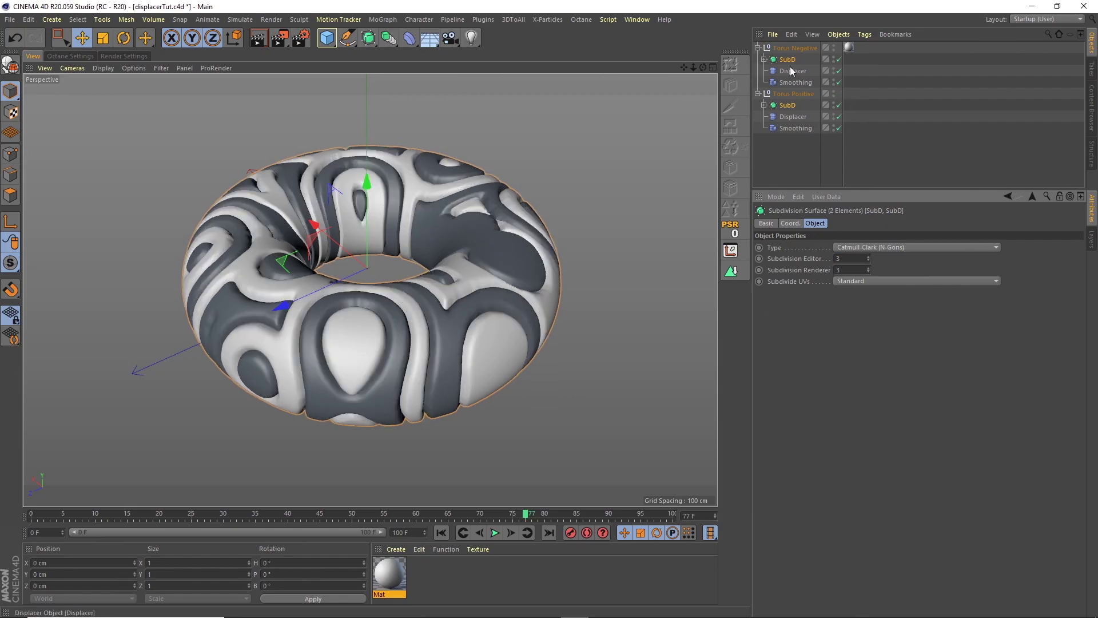
Step: On both tori's Displacers, lower noise Contrast to 71% and reduce High Clip, then deselect all
{"action": "left_click", "coordinate": [793, 71]}
{"action": "left_click", "coordinate": [793, 116], "text": "ctrl"}
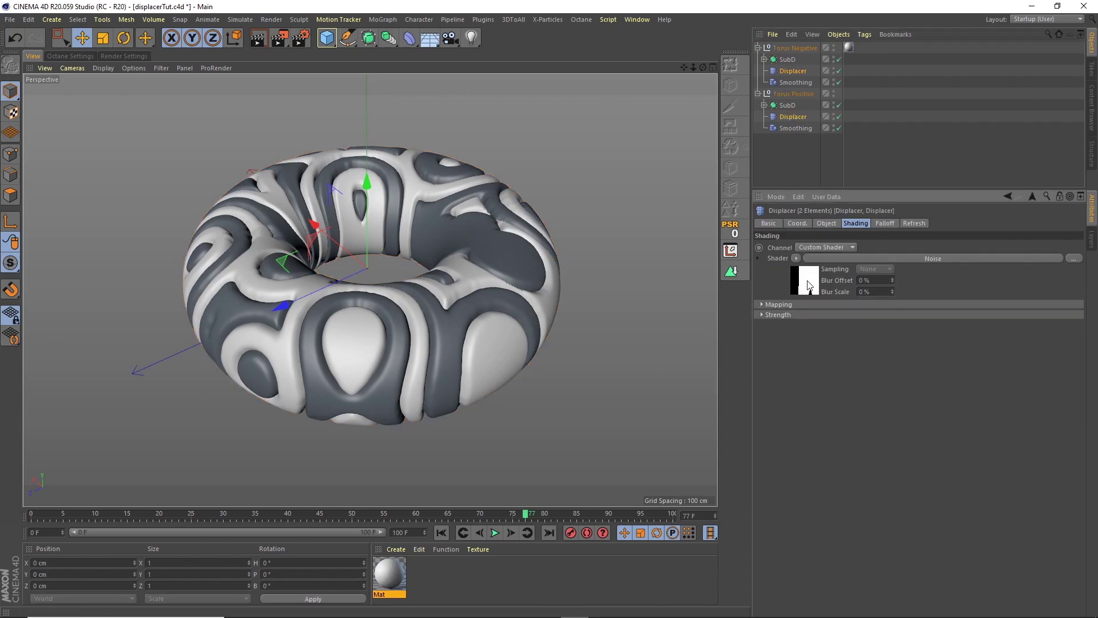
{"action": "left_click", "coordinate": [804, 279]}
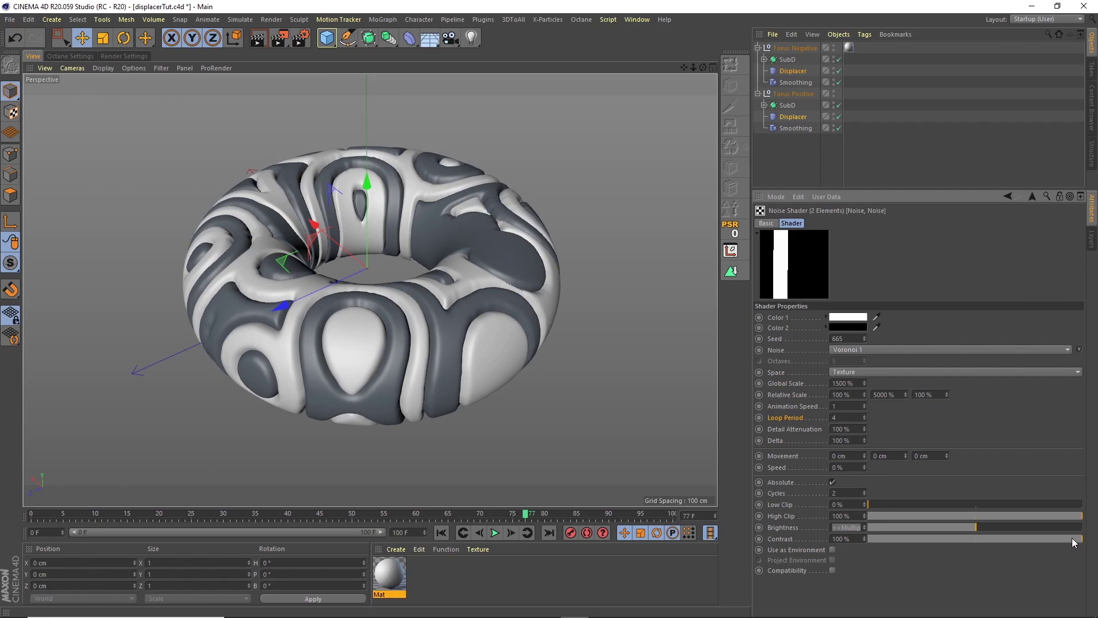
{"action": "left_click_drag", "start_coordinate": [1074, 544], "coordinate": [1056, 543]}
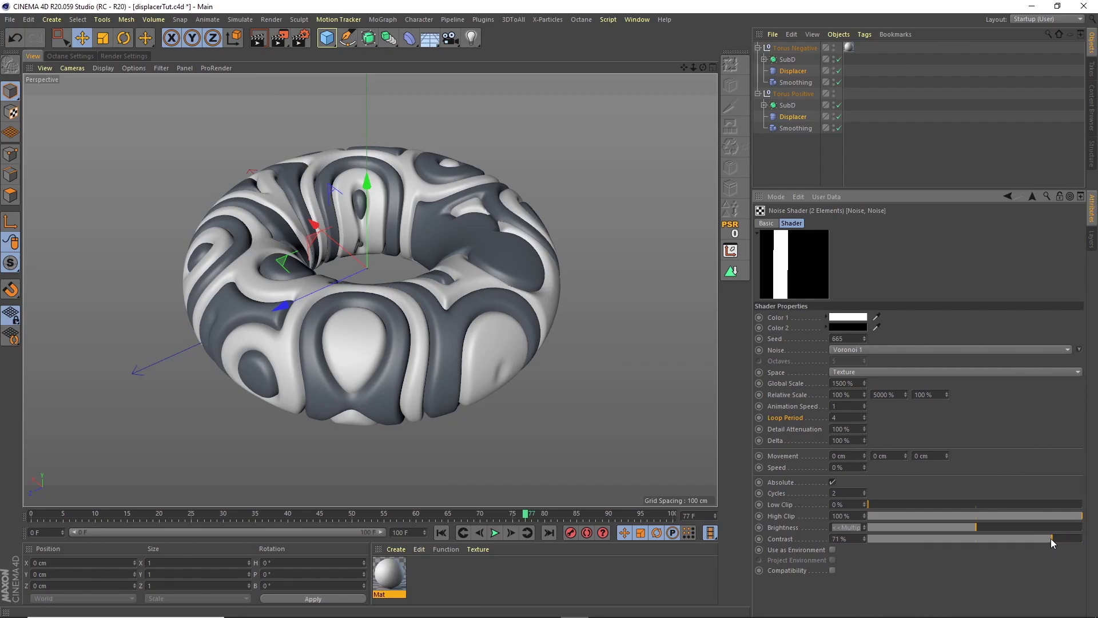
{"action": "left_click_drag", "start_coordinate": [1080, 516], "coordinate": [1049, 519]}
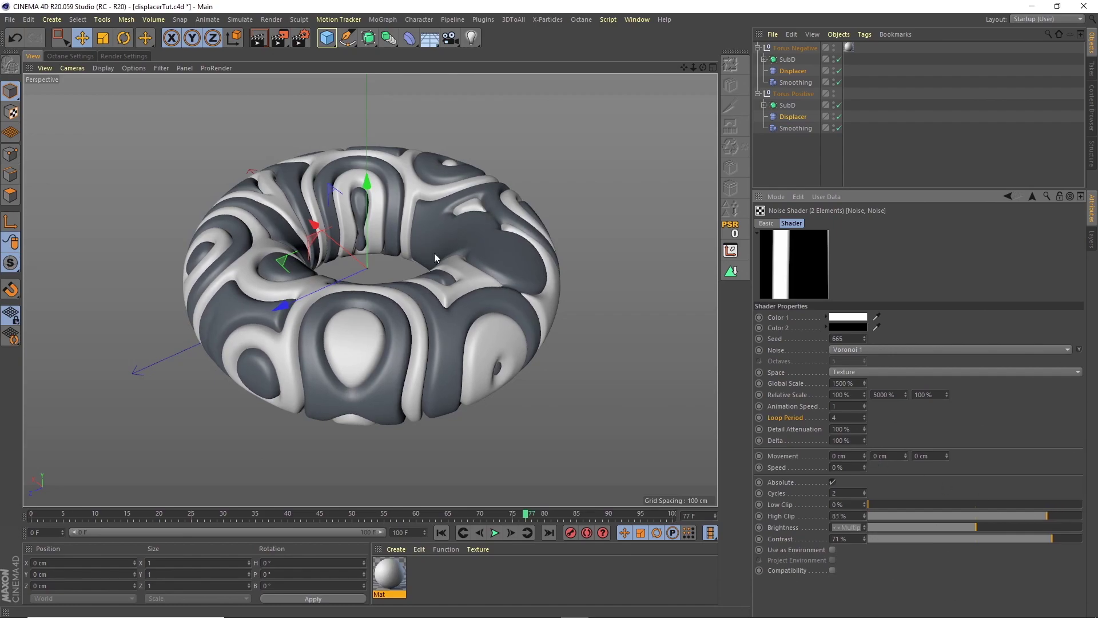
{"action": "left_click", "coordinate": [559, 257]}
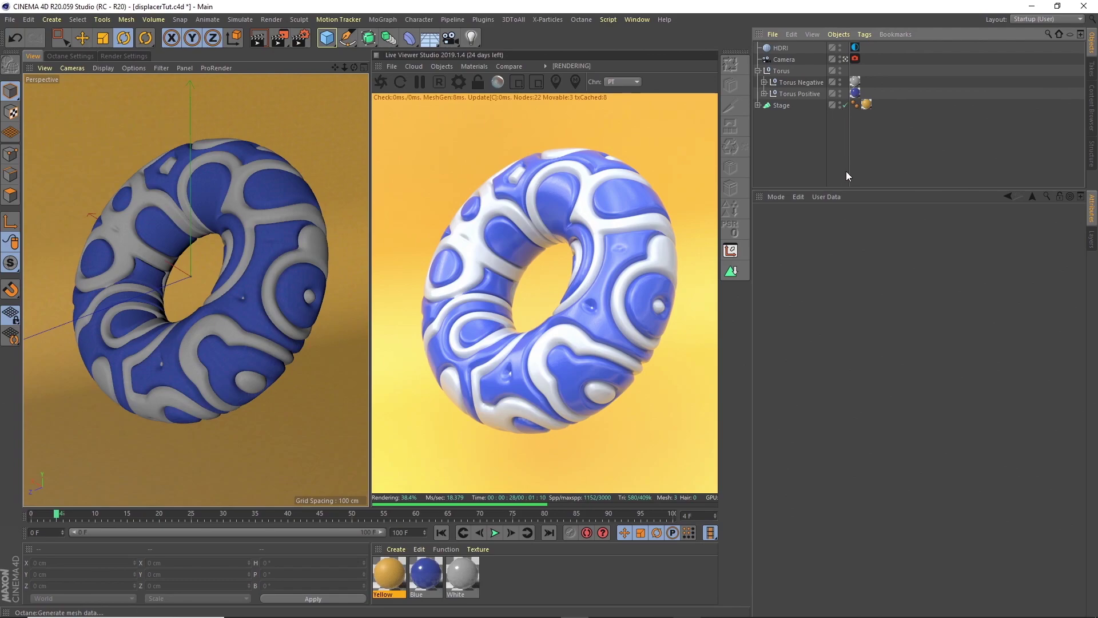
{"action": "left_click", "coordinate": [779, 106]}
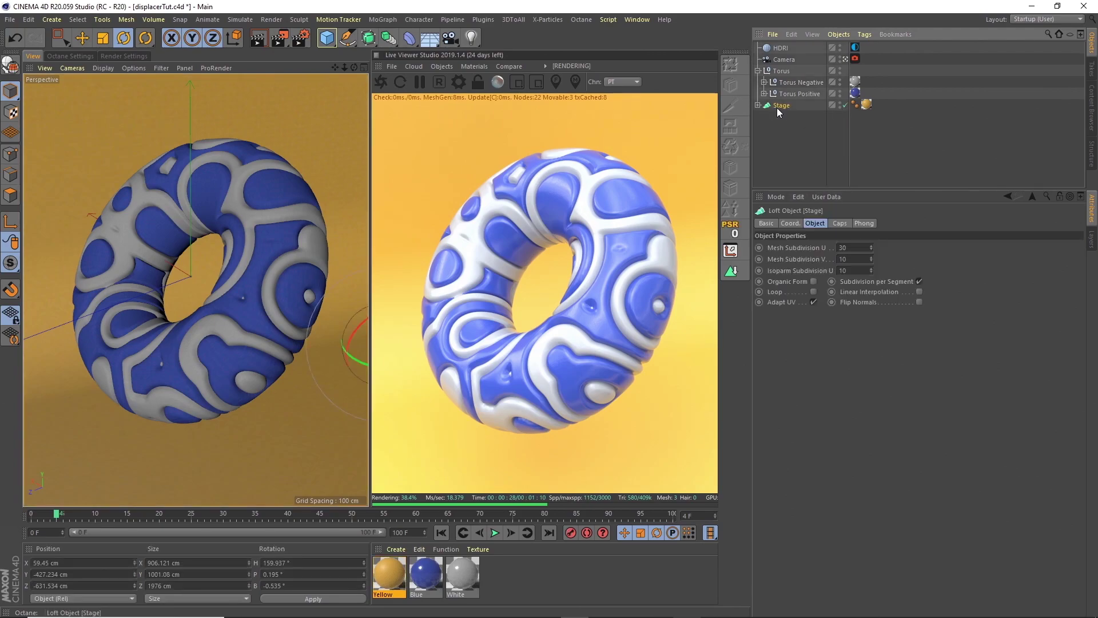
{"action": "left_click", "coordinate": [363, 67]}
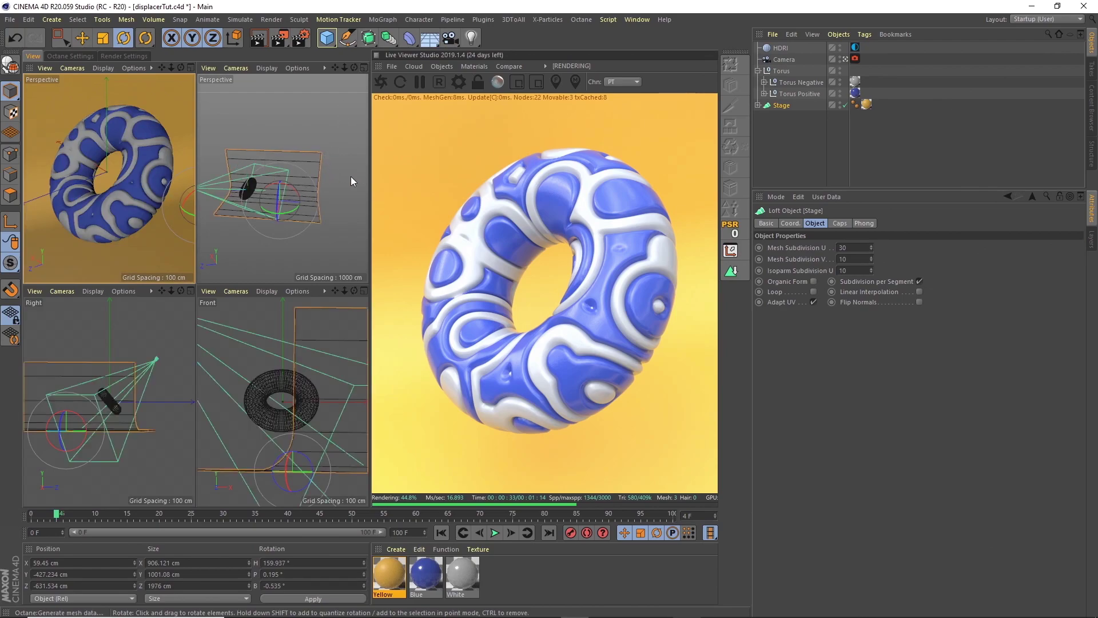
{"action": "left_click", "coordinate": [193, 67]}
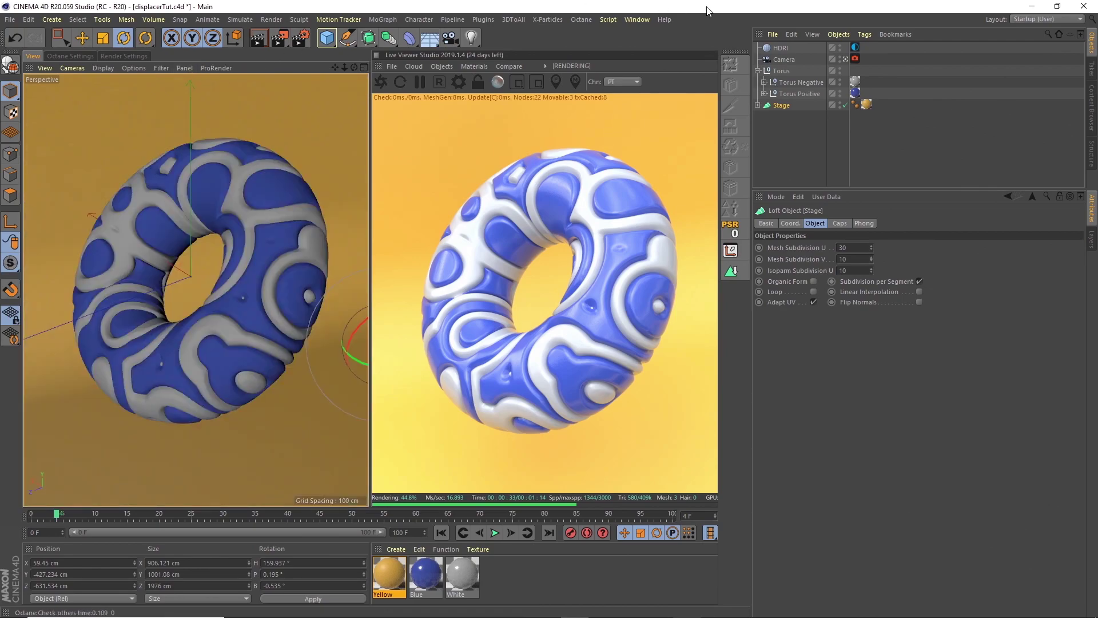
{"action": "left_click", "coordinate": [795, 48]}
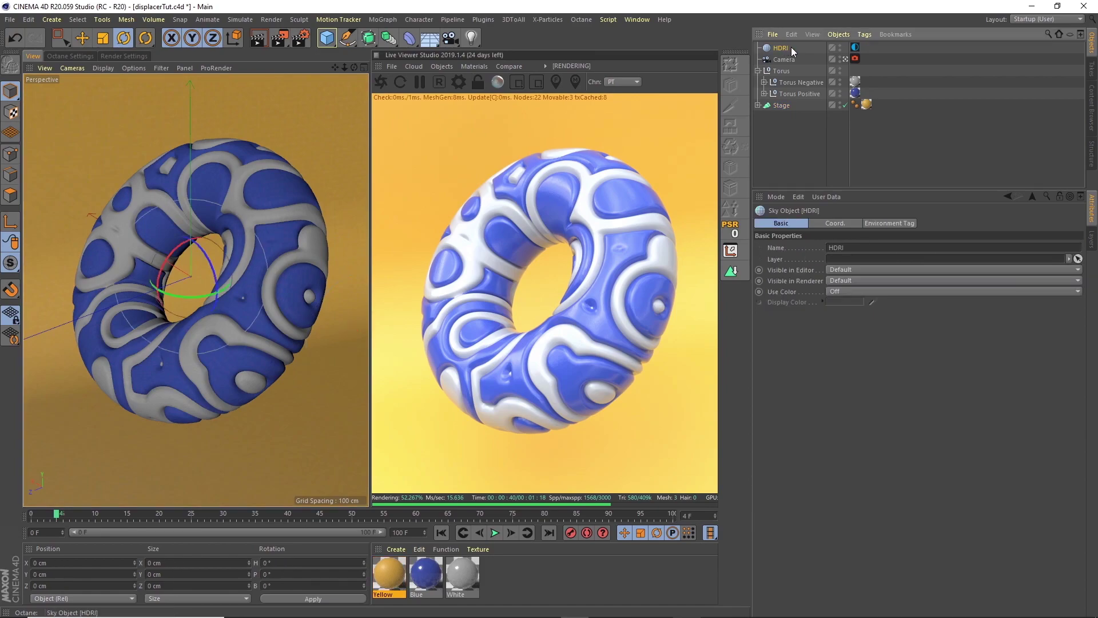
{"action": "left_click", "coordinate": [855, 47]}
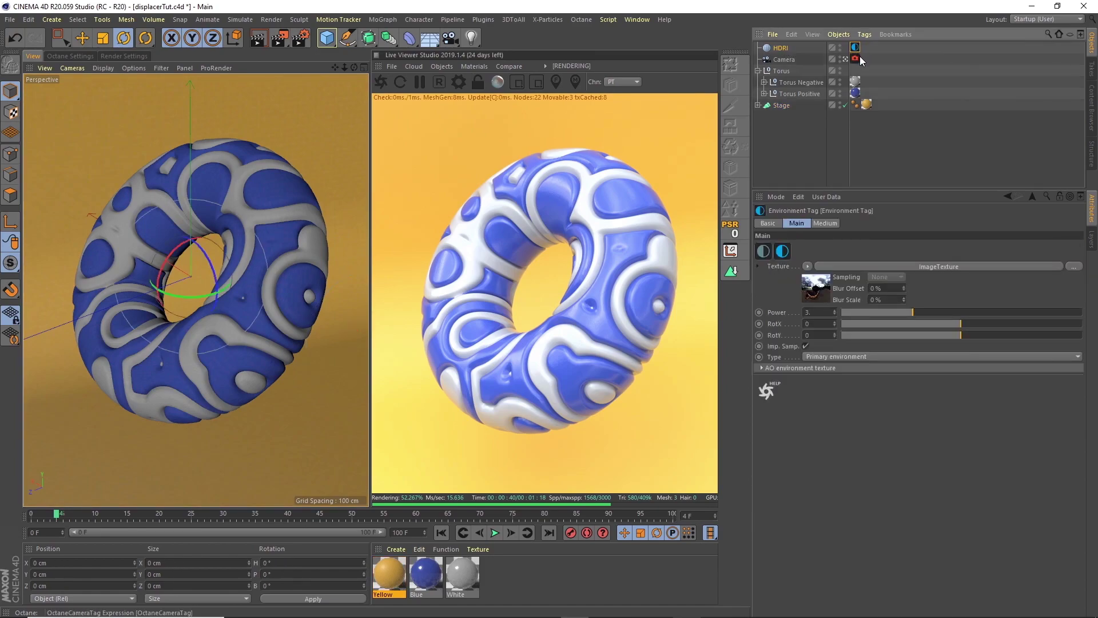
{"action": "left_click", "coordinate": [792, 61]}
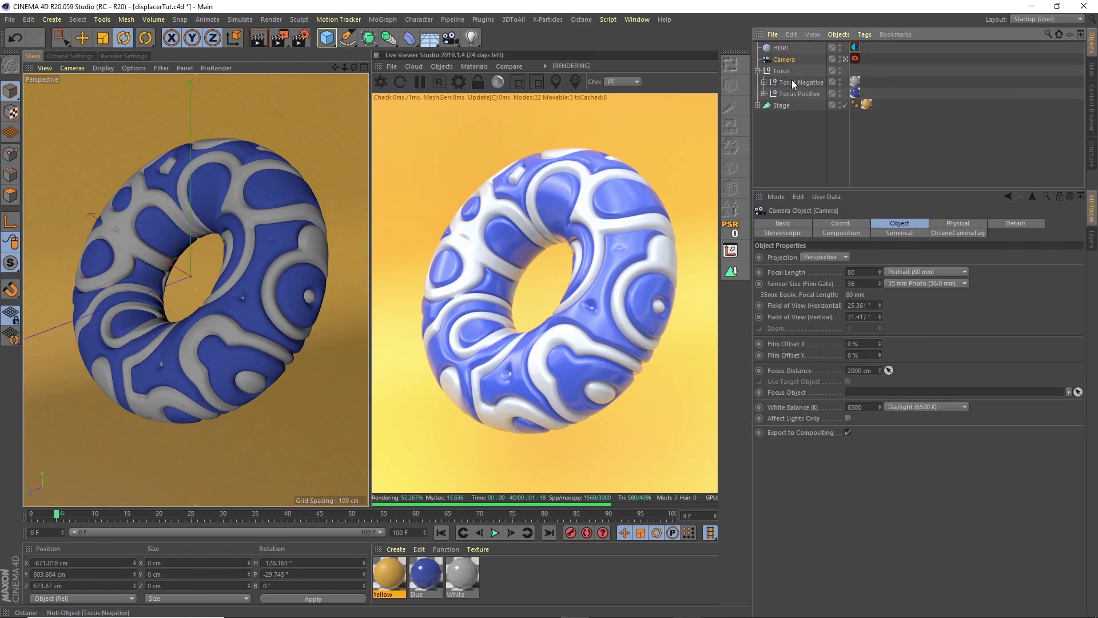